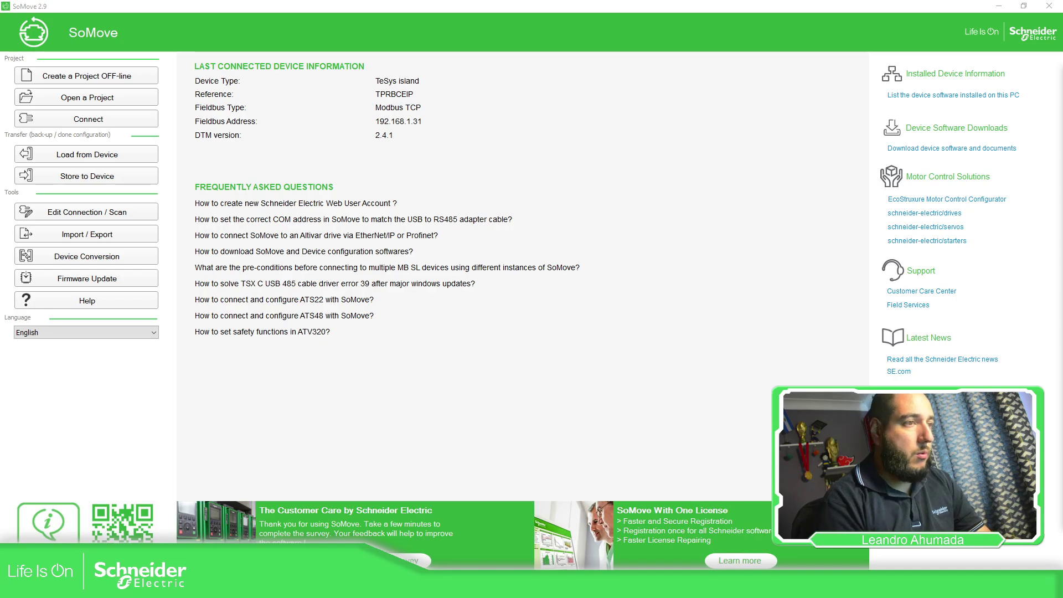
Step: Ping 192.168.1.31 and then 192.168.1.59, confirming each replies with 0% packet loss
{"action": "left_click_drag", "start_coordinate": [855, 144], "coordinate": [626, 117]}
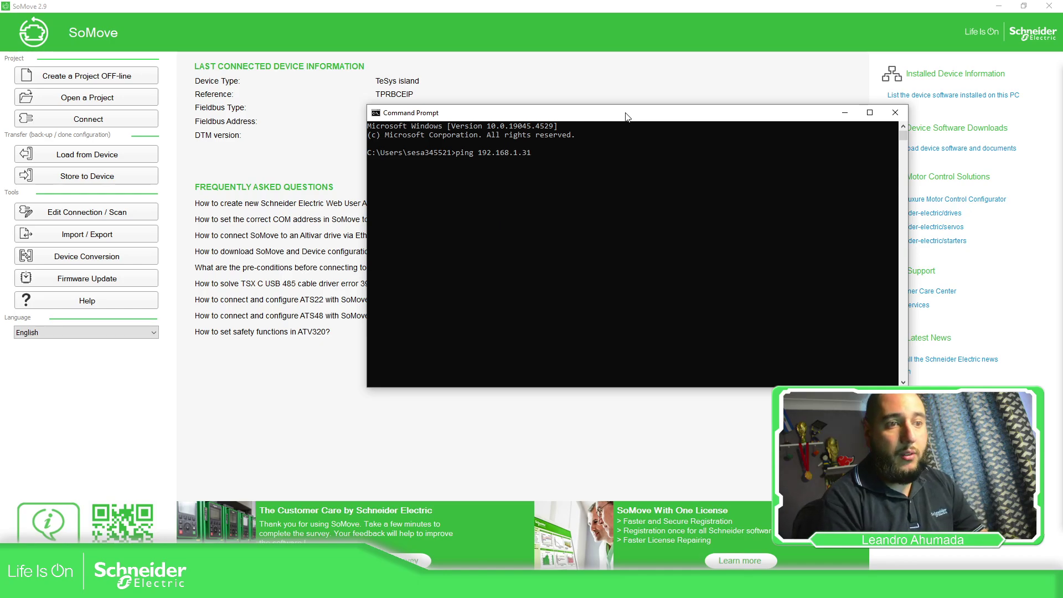
{"action": "key", "text": "Return"}
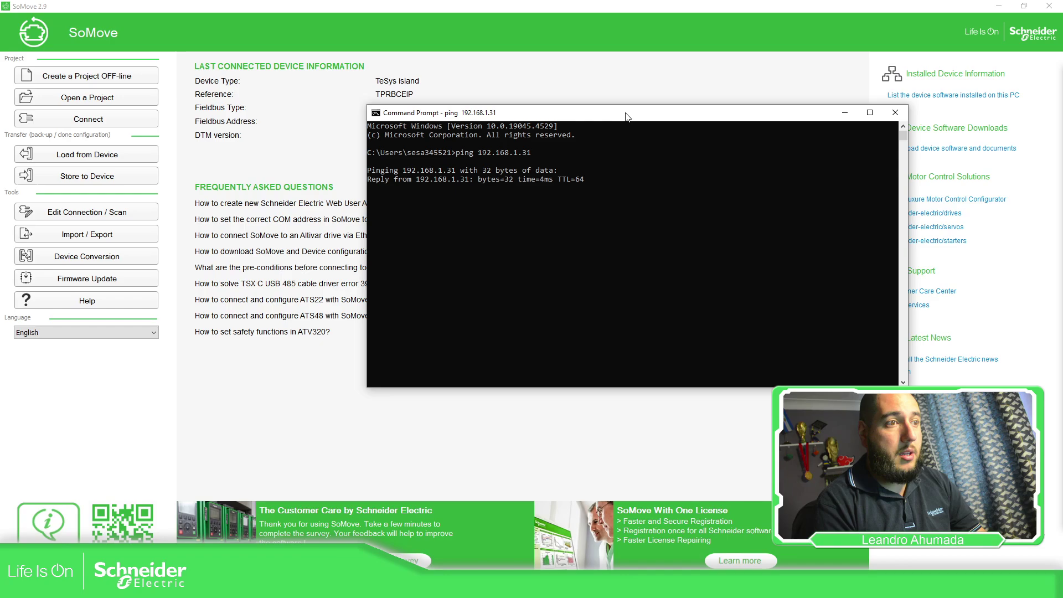
{"action": "key", "text": "ctrl+c"}
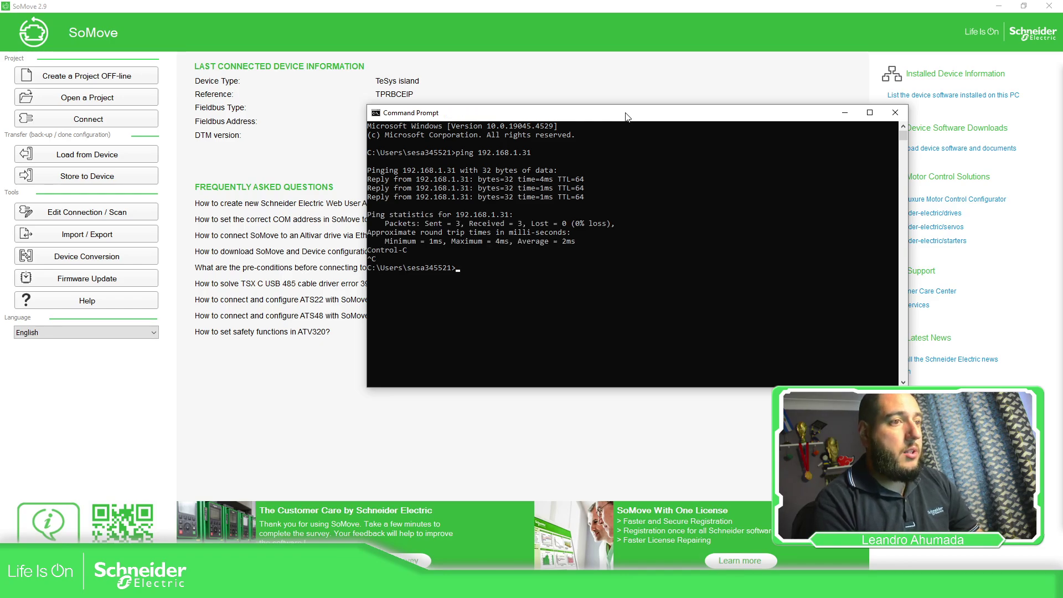
{"action": "key", "text": "Up"}
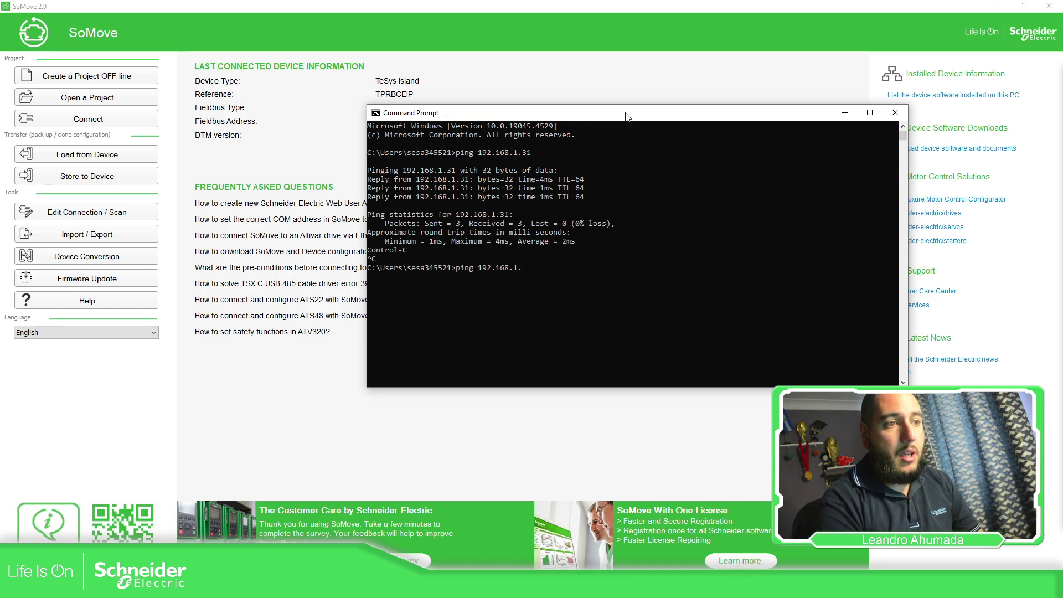
{"action": "key", "text": "Return"}
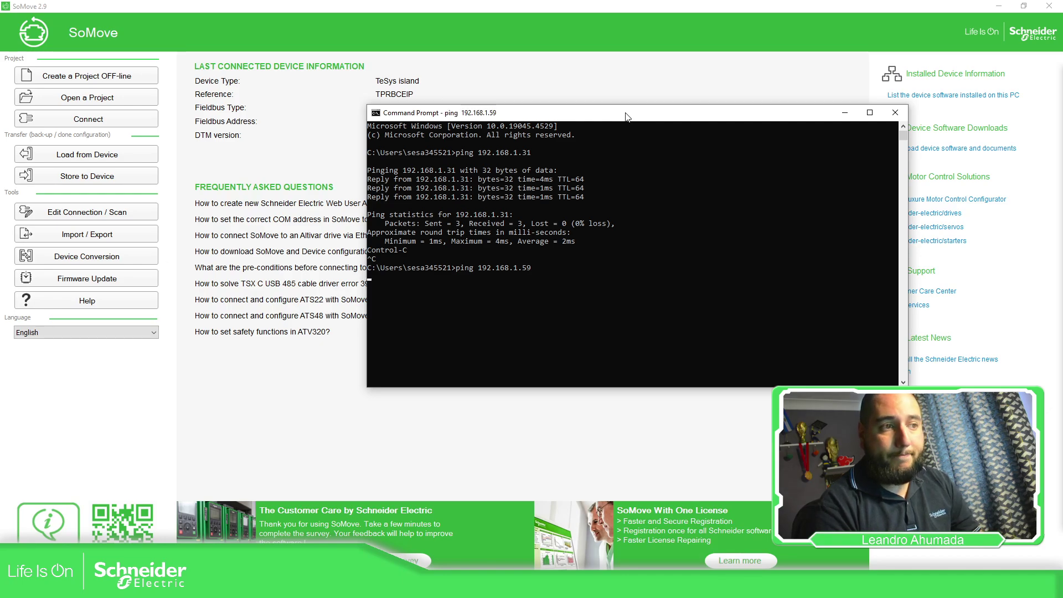
{"action": "key", "text": "ctrl+c"}
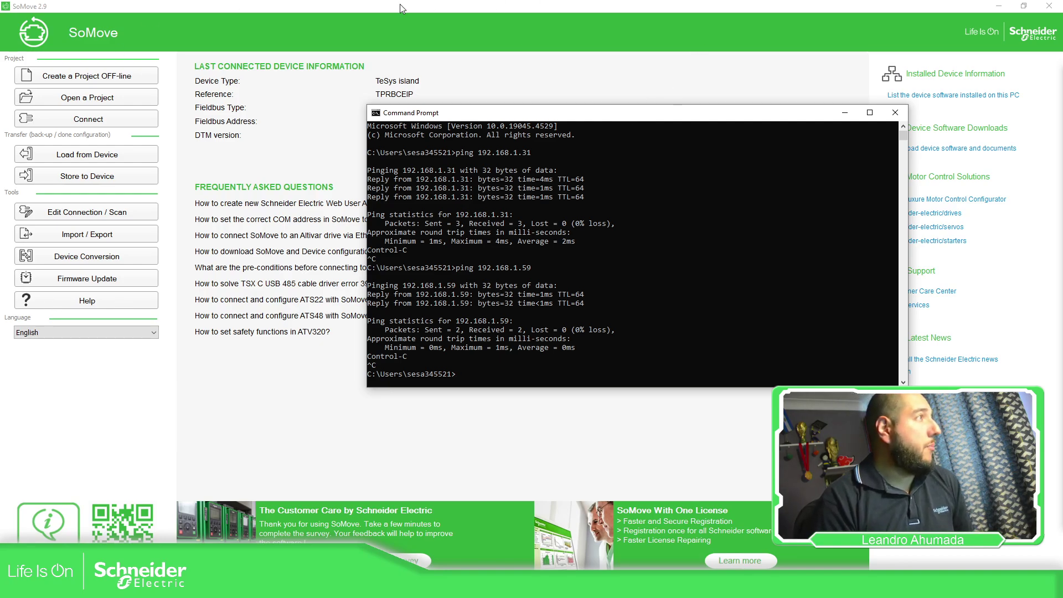
Step: Run a Modbus TCP scan targeting 192.168.1.31 and connect to the TeSys island it finds
{"action": "left_click", "coordinate": [846, 112]}
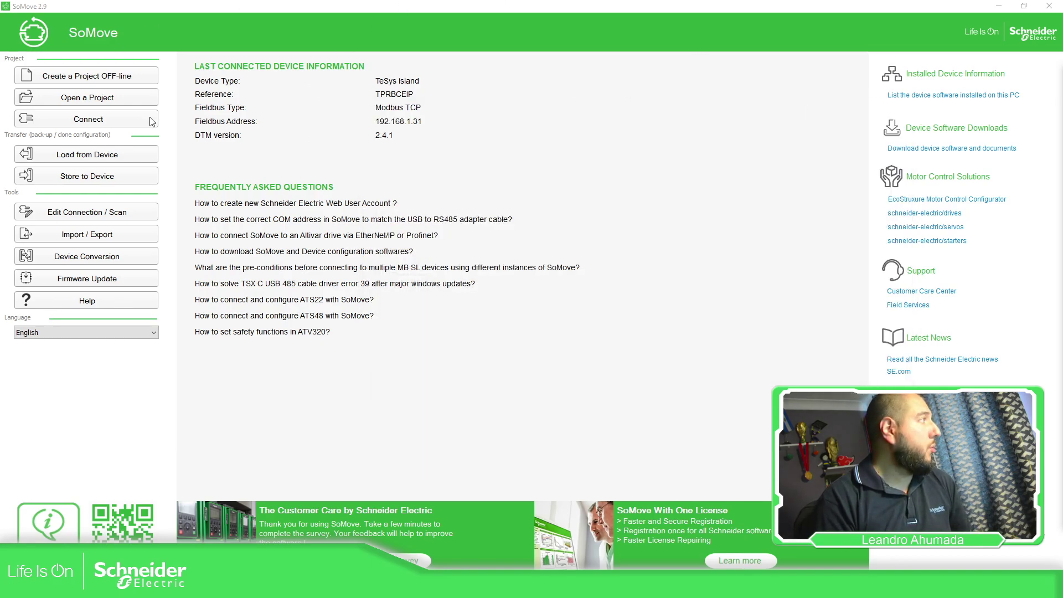
{"action": "left_click", "coordinate": [94, 213]}
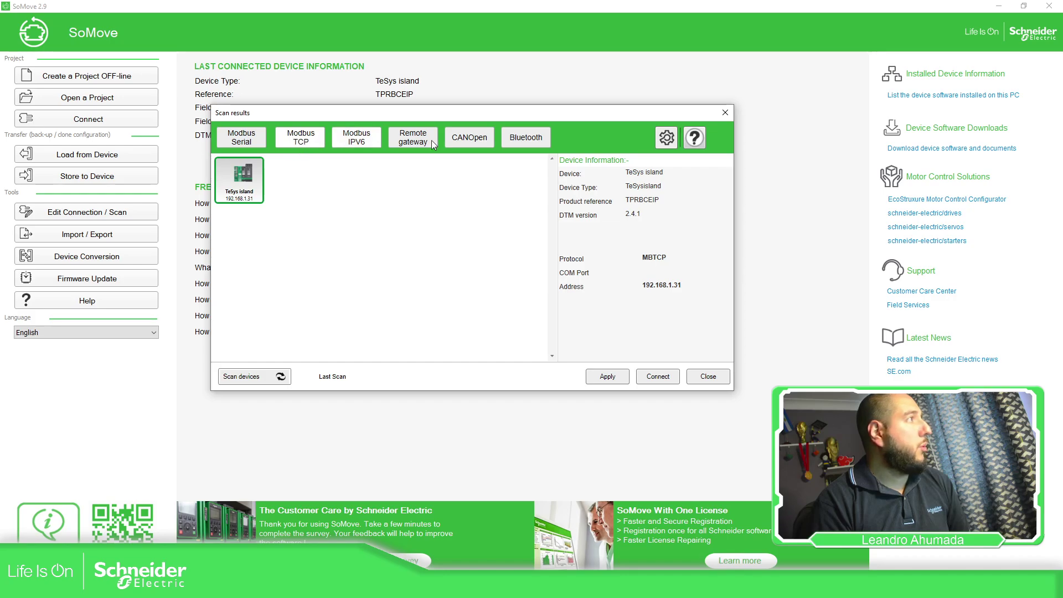
{"action": "left_click", "coordinate": [669, 139]}
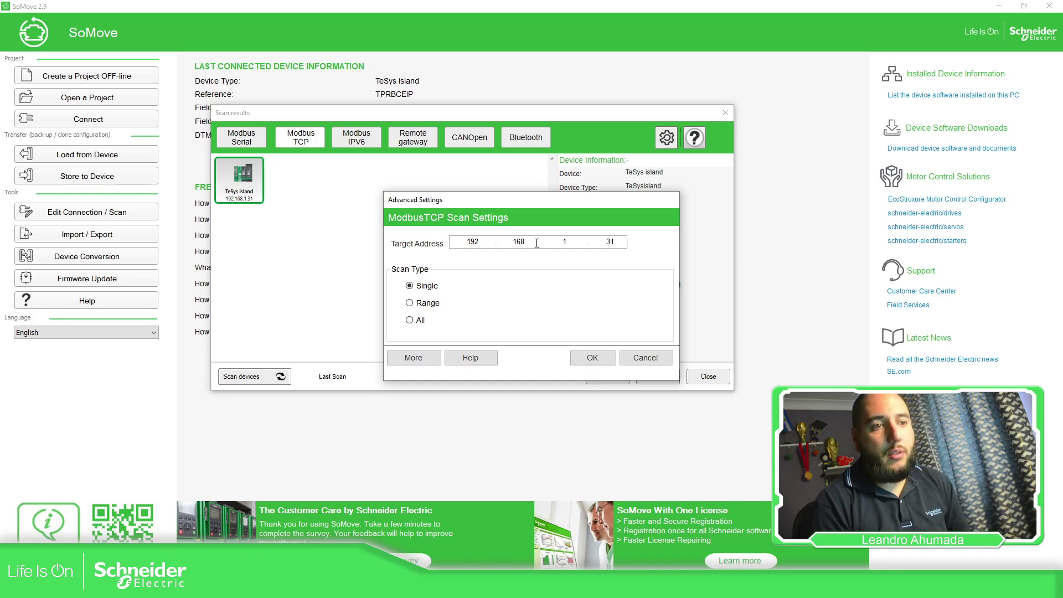
{"action": "left_click", "coordinate": [591, 358]}
{"action": "left_click", "coordinate": [267, 378]}
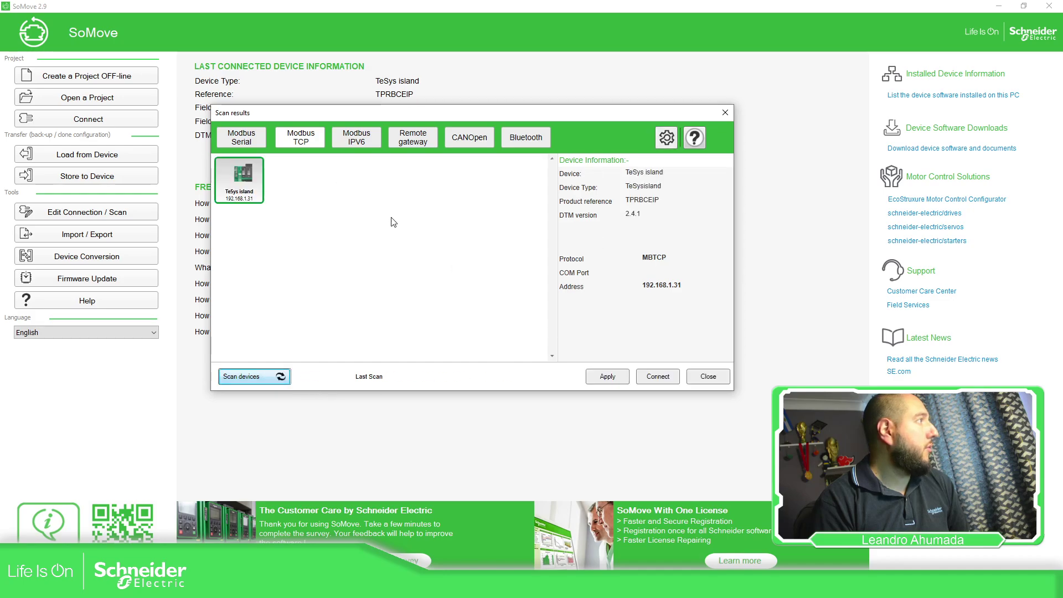
{"action": "double_click", "coordinate": [257, 192]}
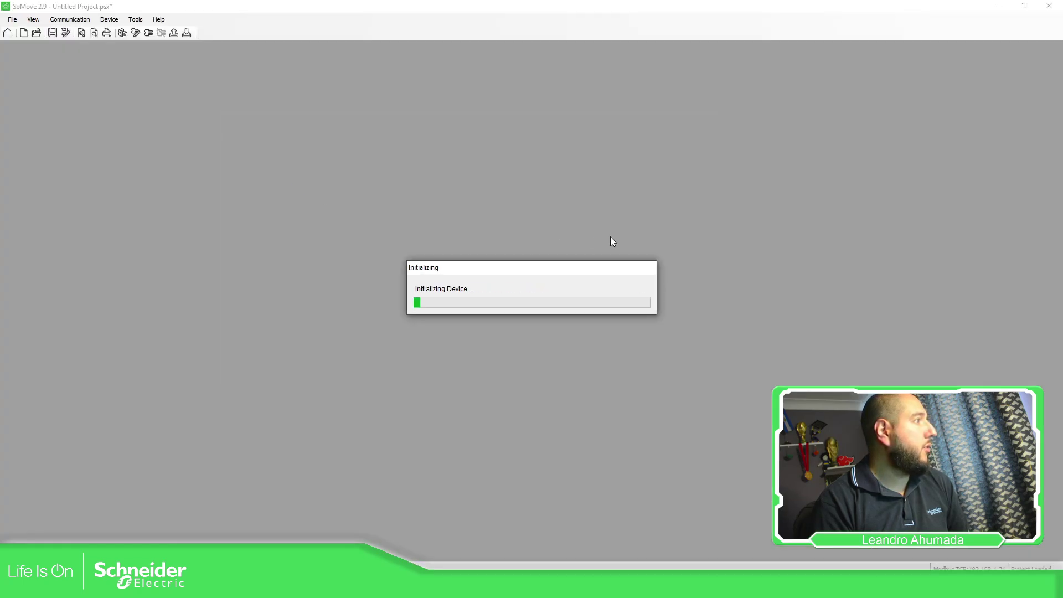
Step: Acknowledge the safety warning, load the island configuration, and view its five avatars
{"action": "left_click", "coordinate": [375, 314]}
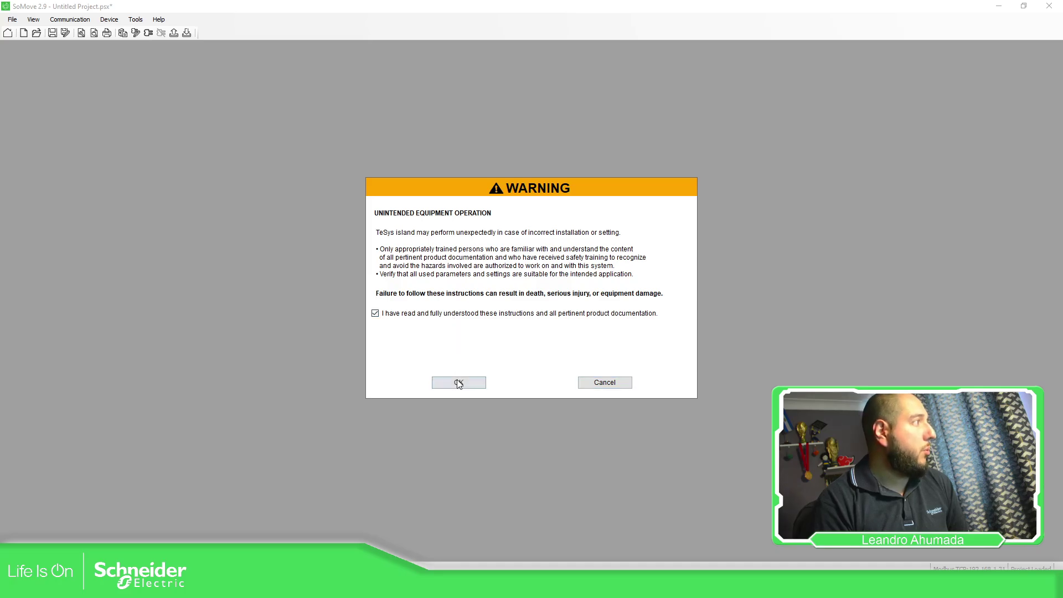
{"action": "left_click", "coordinate": [462, 382]}
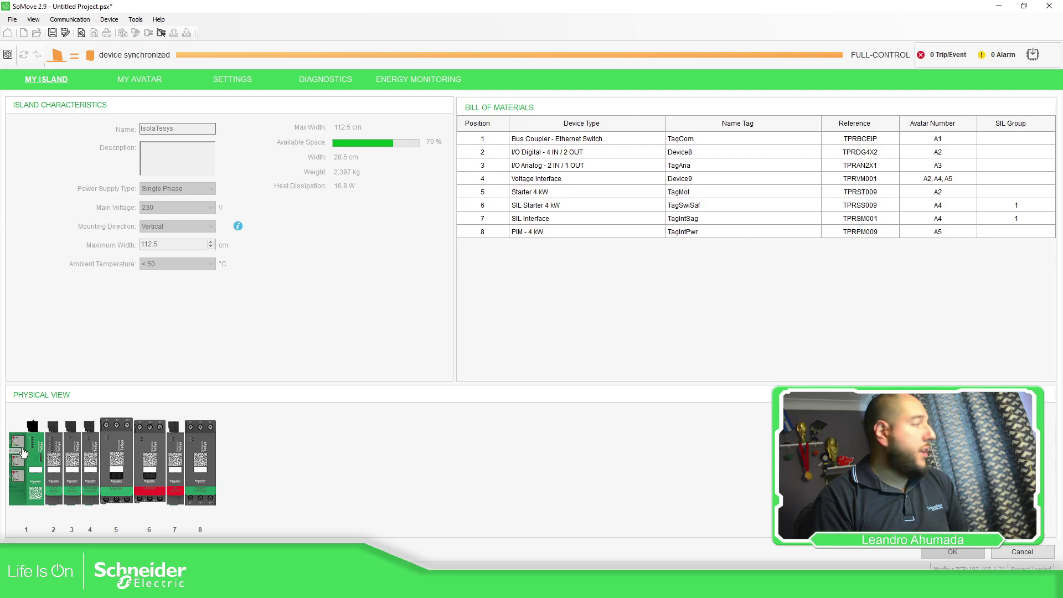
{"action": "mouse_move", "coordinate": [27, 452]}
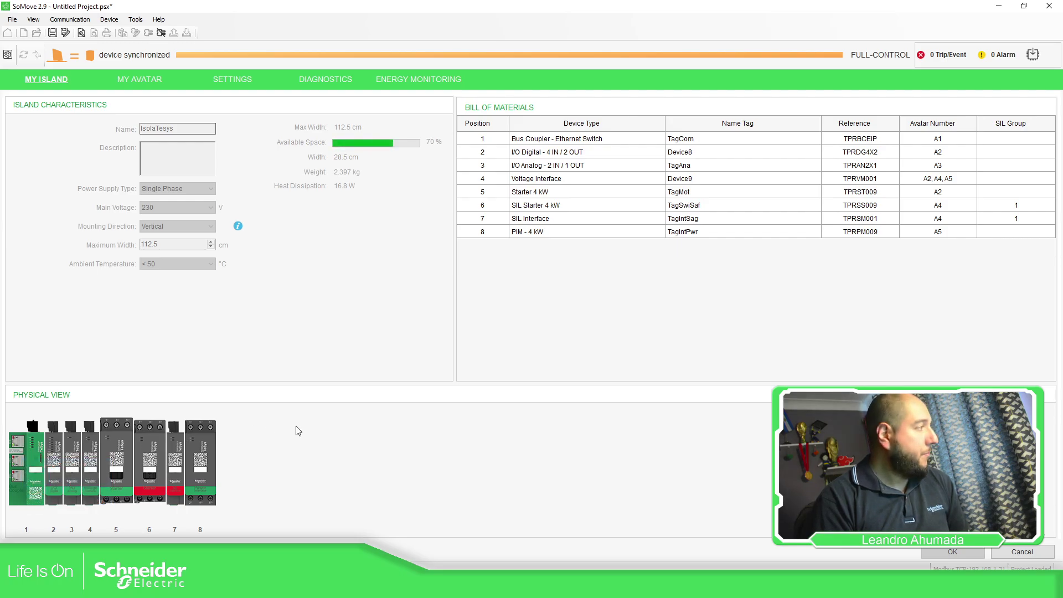
{"action": "mouse_move", "coordinate": [43, 532]}
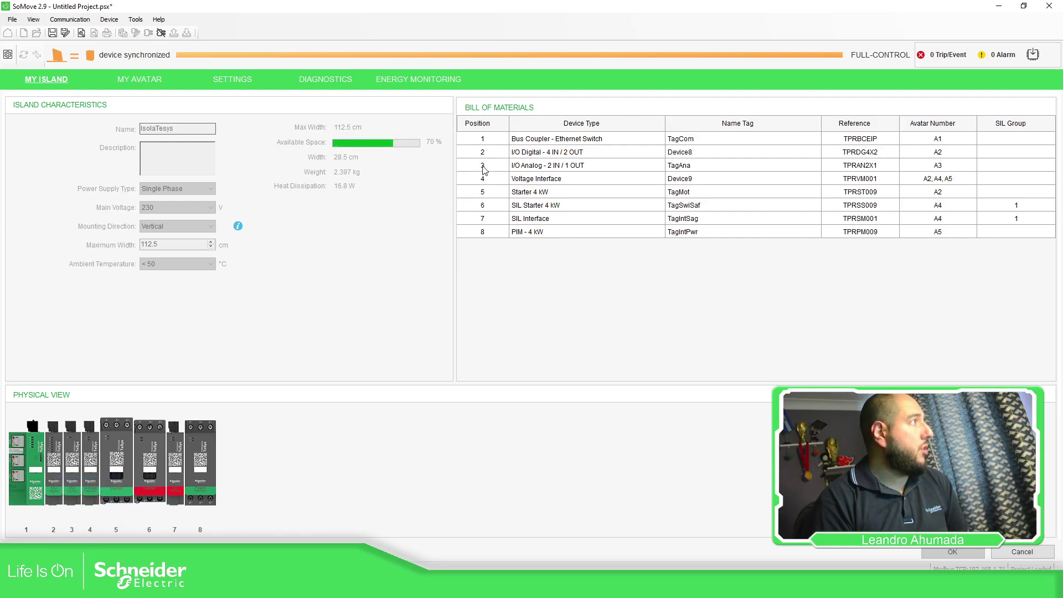
{"action": "left_click", "coordinate": [148, 83]}
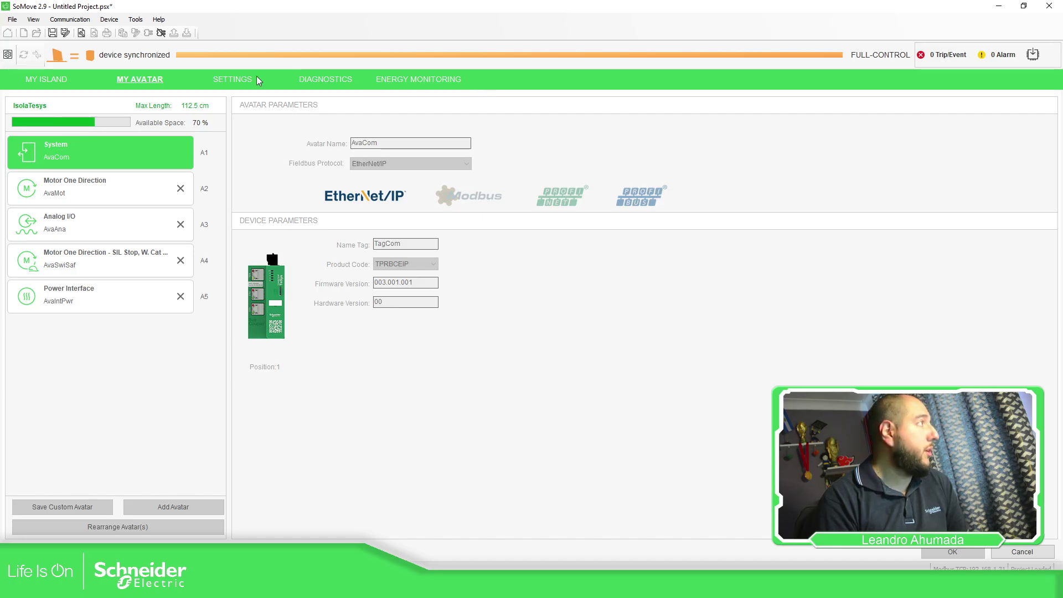
Step: While disconnected, change the System avatar's fieldbus protocol to Modbus TCP
{"action": "left_click", "coordinate": [161, 33]}
{"action": "left_click", "coordinate": [387, 164]}
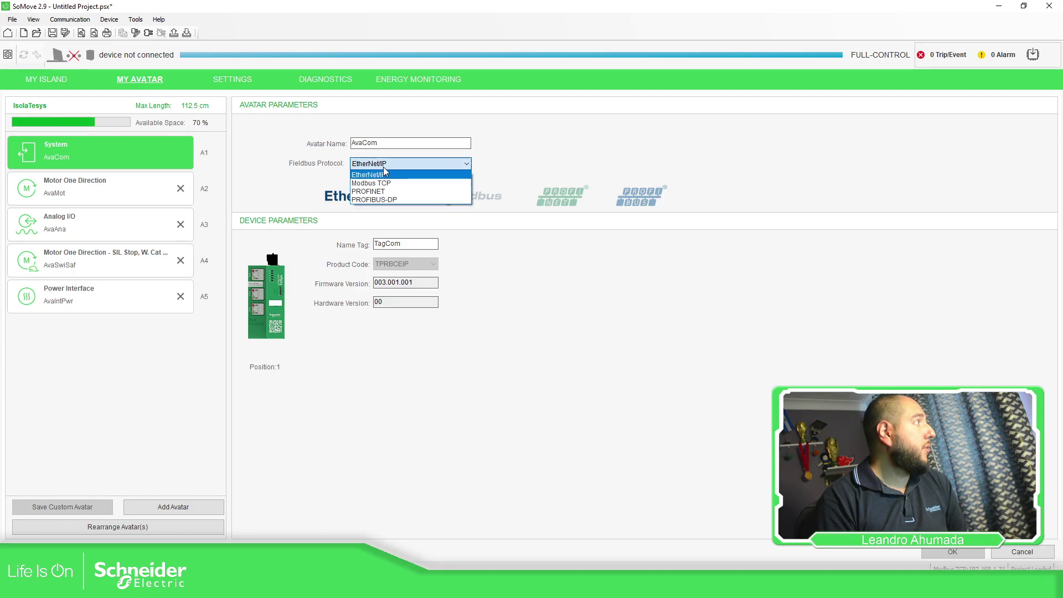
{"action": "left_click", "coordinate": [388, 184]}
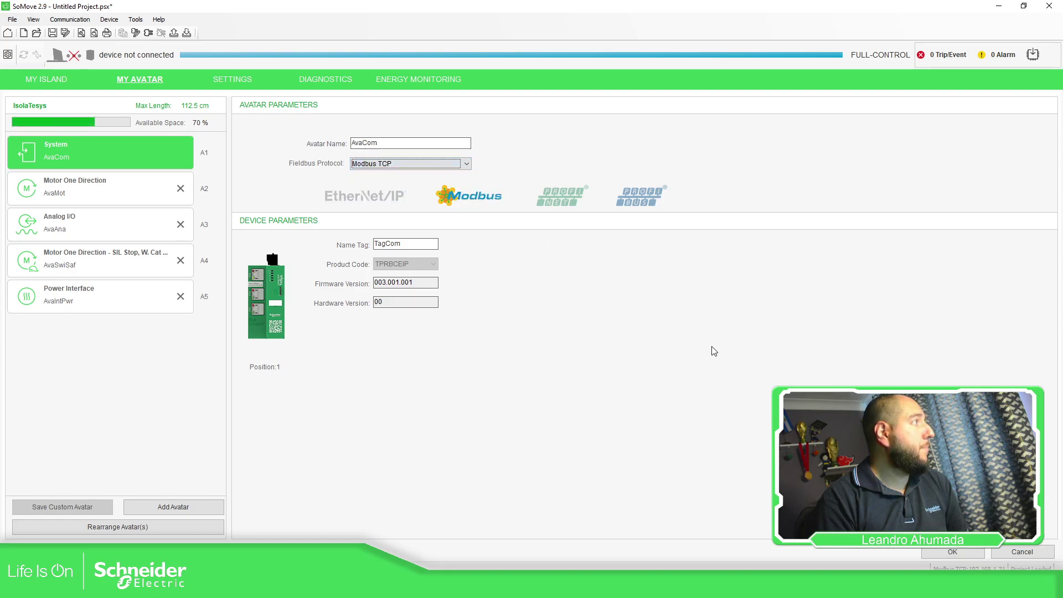
{"action": "left_click", "coordinate": [953, 552]}
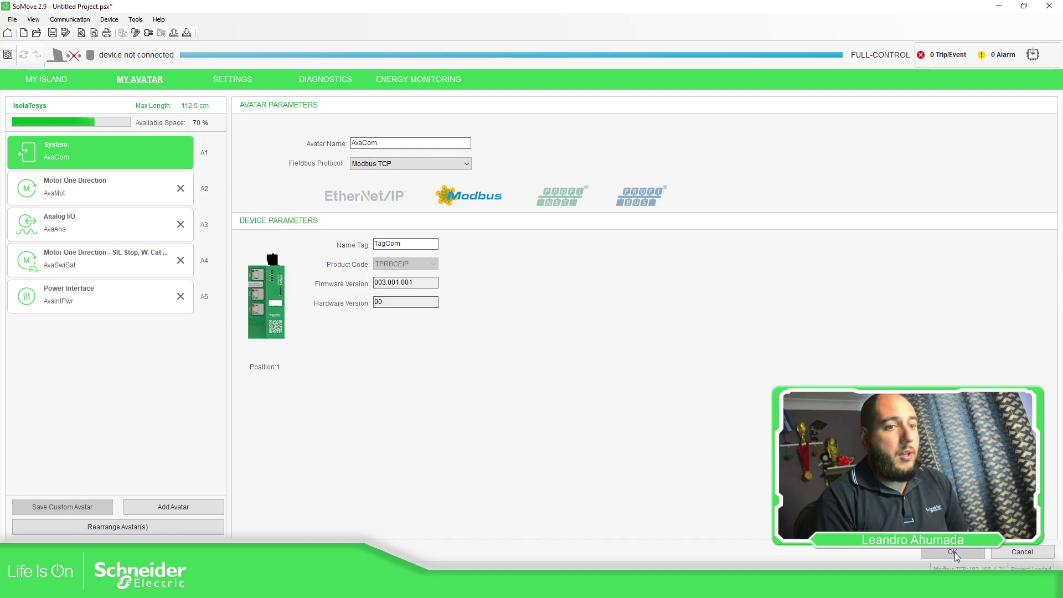
Step: Store the new configuration to the island, reconnect, and view diagnostics
{"action": "left_click", "coordinate": [148, 34]}
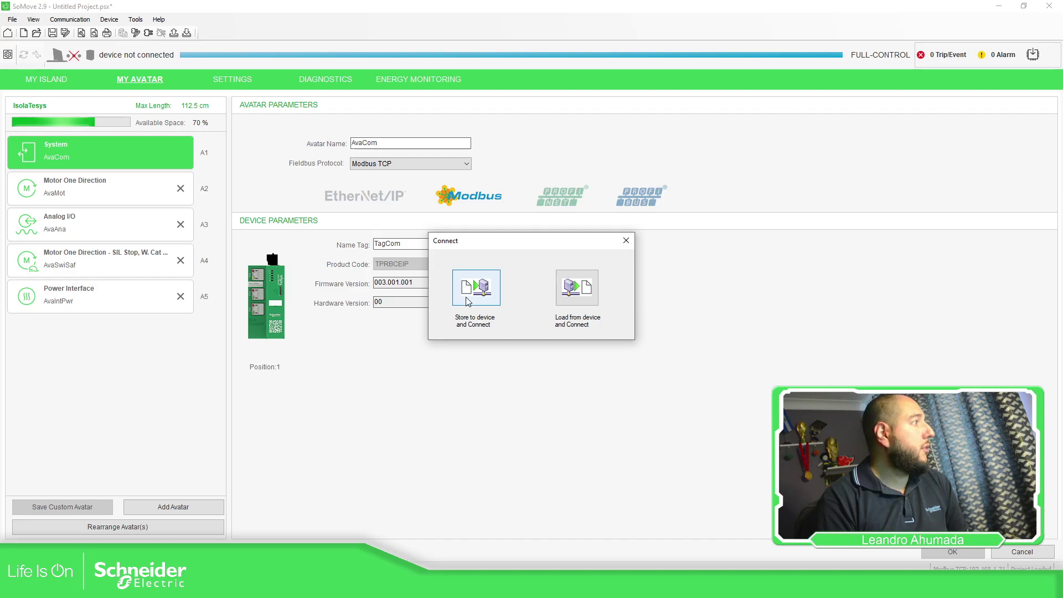
{"action": "left_click", "coordinate": [489, 299]}
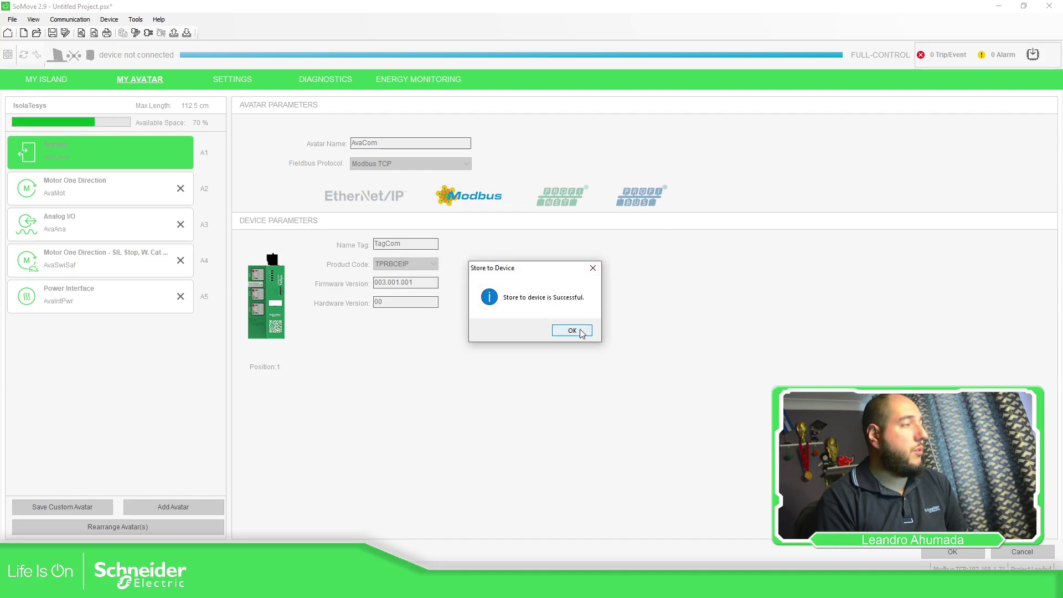
{"action": "left_click", "coordinate": [576, 332]}
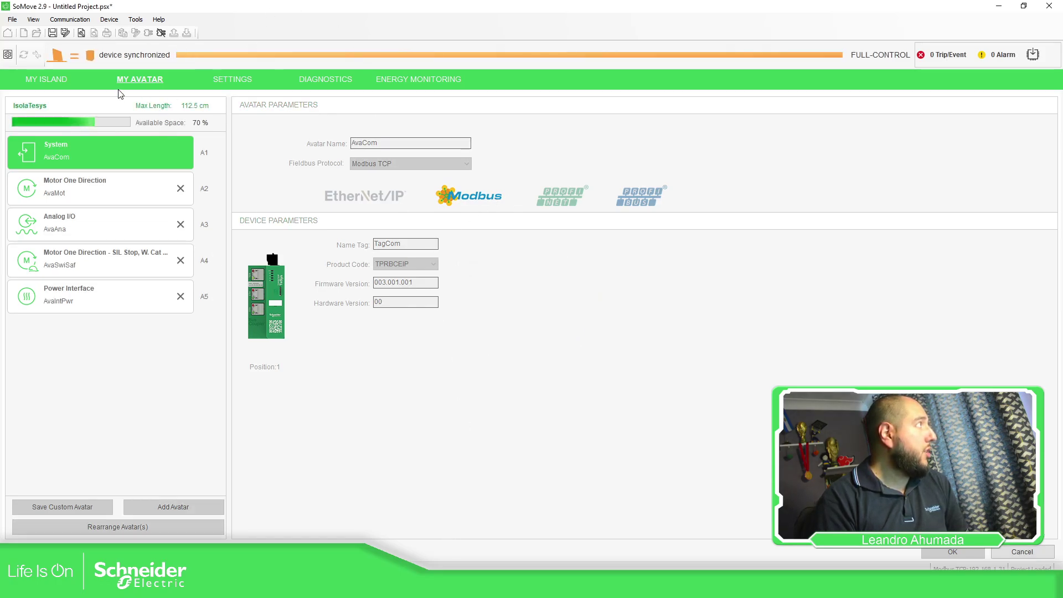
{"action": "left_click", "coordinate": [299, 75]}
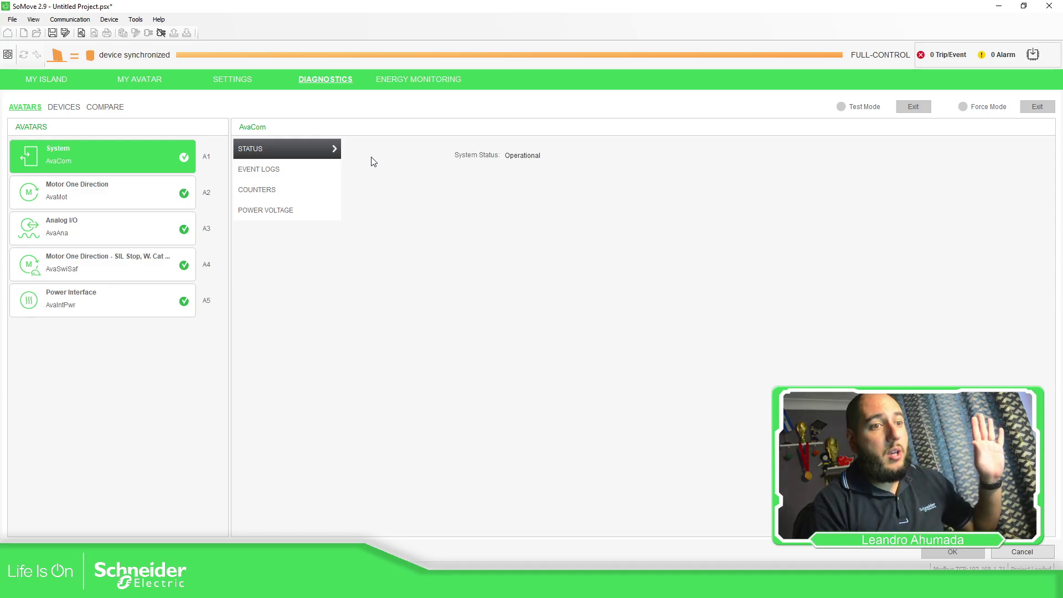
Step: After checking Operational status, return to the avatar view and disconnect from the island
{"action": "left_click", "coordinate": [183, 78]}
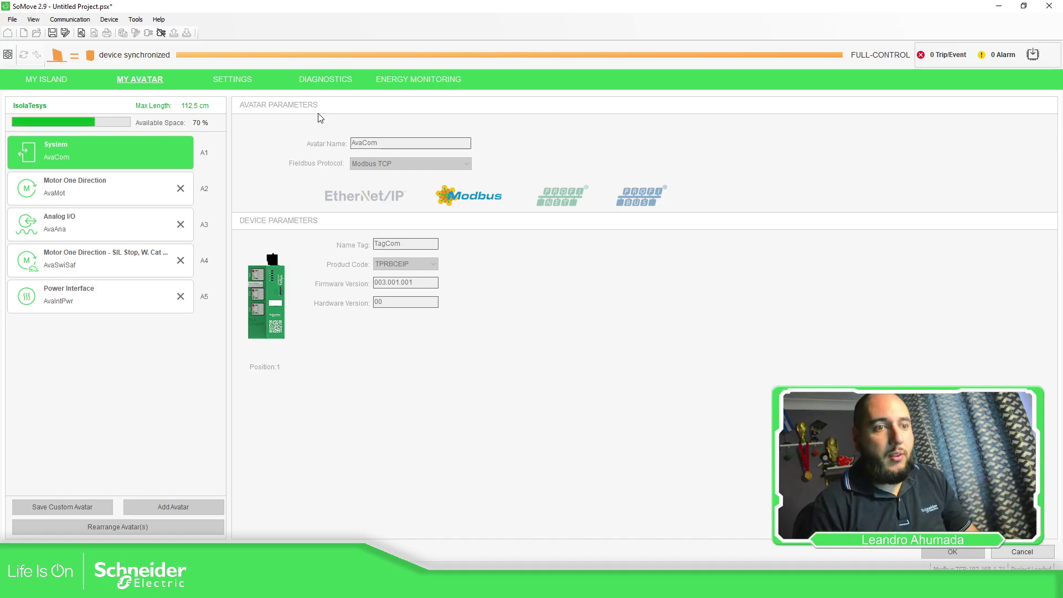
{"action": "left_click", "coordinate": [162, 34]}
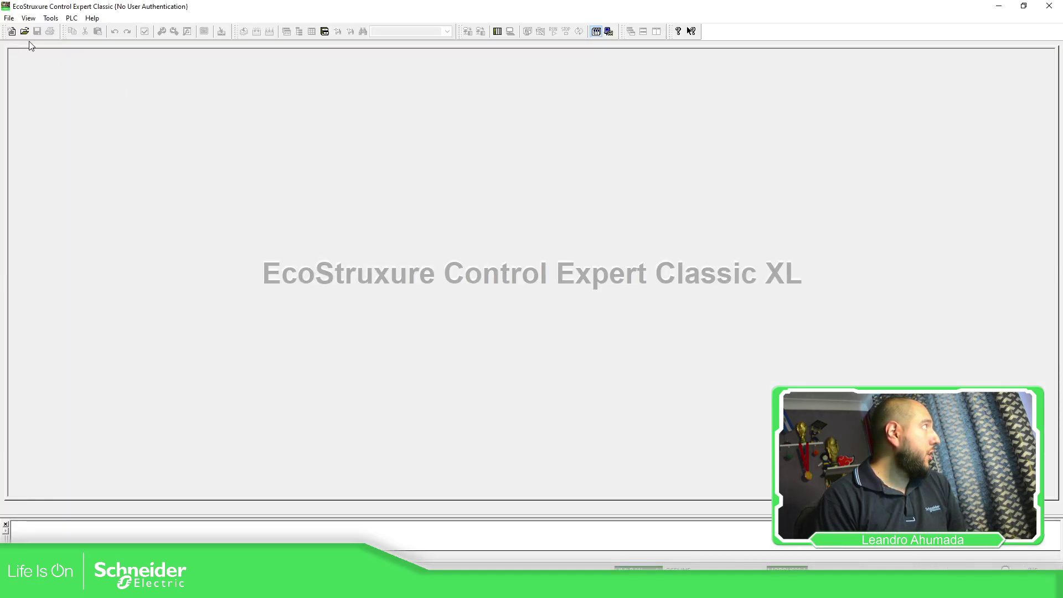
Step: Create a new project with a Modicon M580 BME P58 4040 CPU on a BME XBP 0800 rack
{"action": "left_click", "coordinate": [12, 32]}
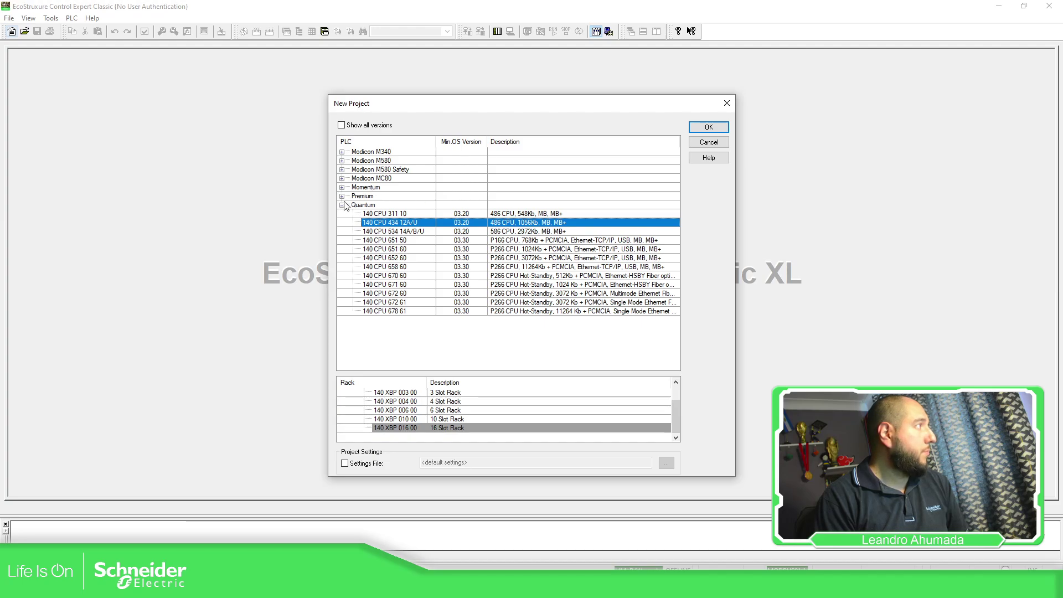
{"action": "left_click", "coordinate": [342, 205]}
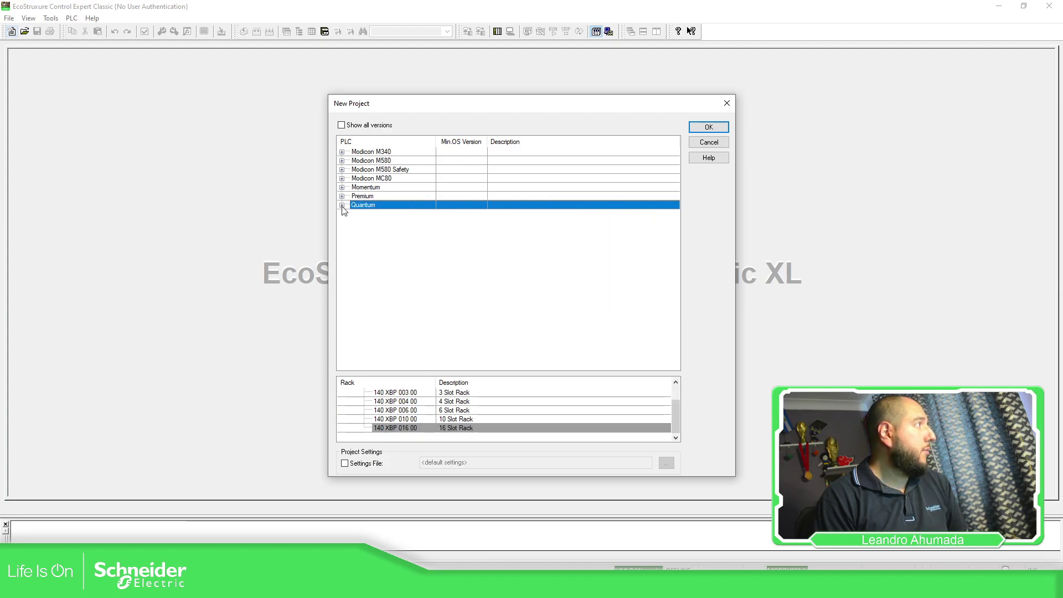
{"action": "left_click", "coordinate": [342, 161]}
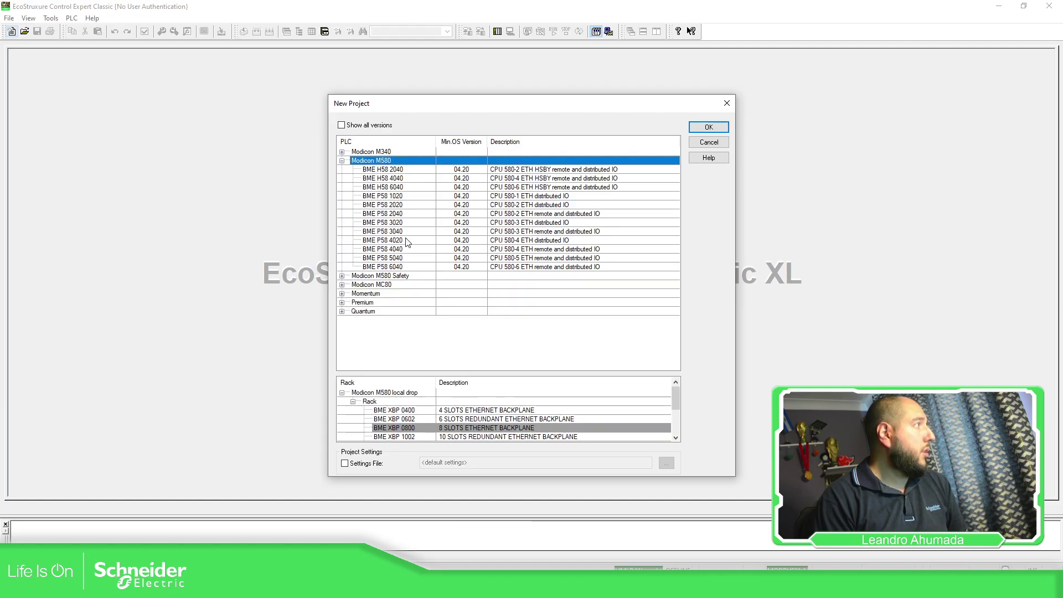
{"action": "left_click", "coordinate": [393, 249]}
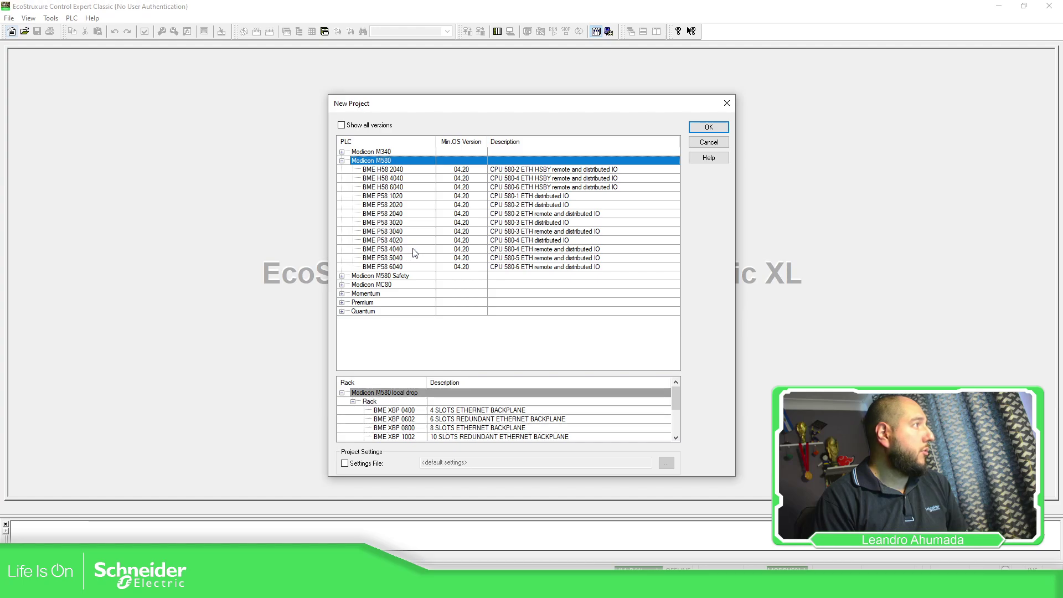
{"action": "left_click", "coordinate": [418, 431]}
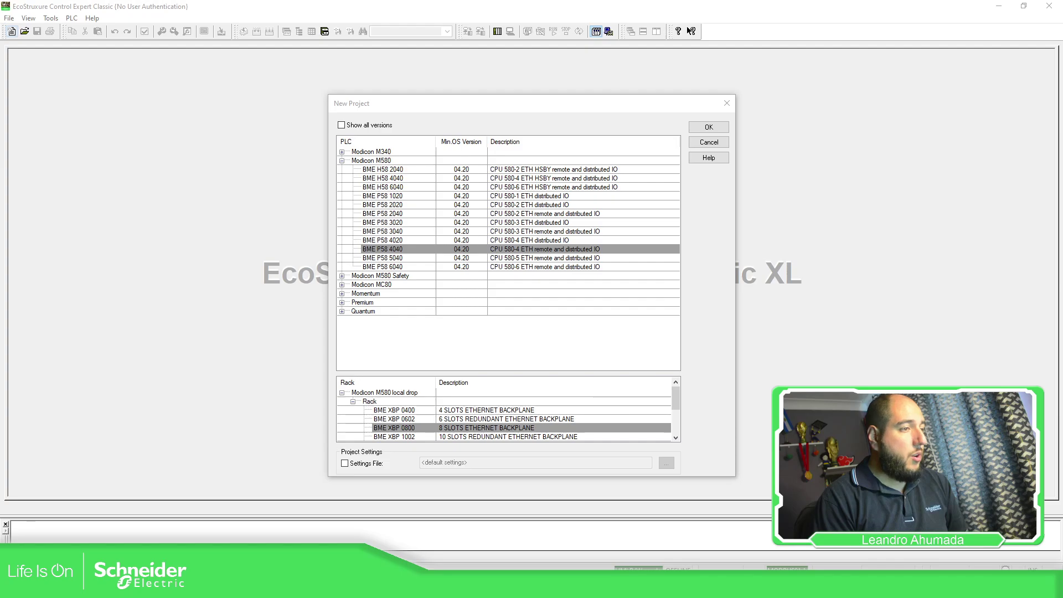
{"action": "left_click", "coordinate": [397, 251]}
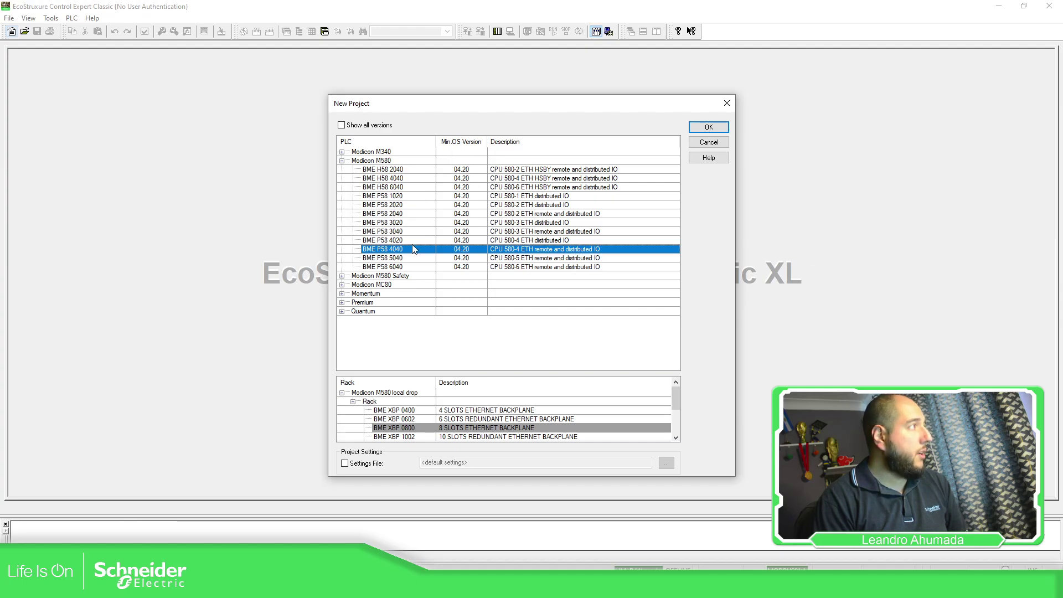
{"action": "left_click", "coordinate": [711, 127]}
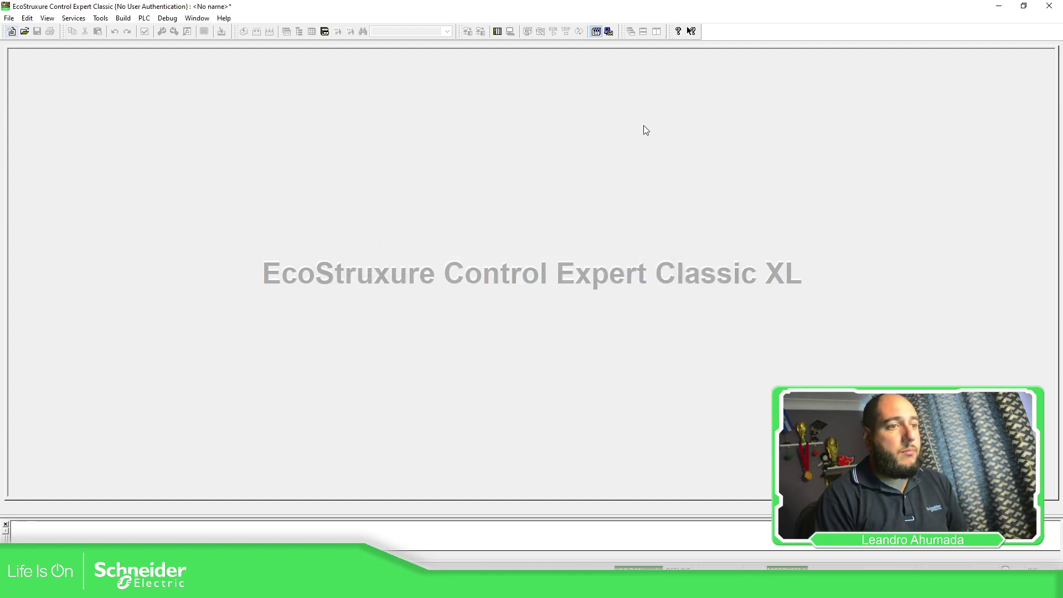
Step: Decline setting an application password and acknowledge the warning
{"action": "left_click", "coordinate": [485, 347]}
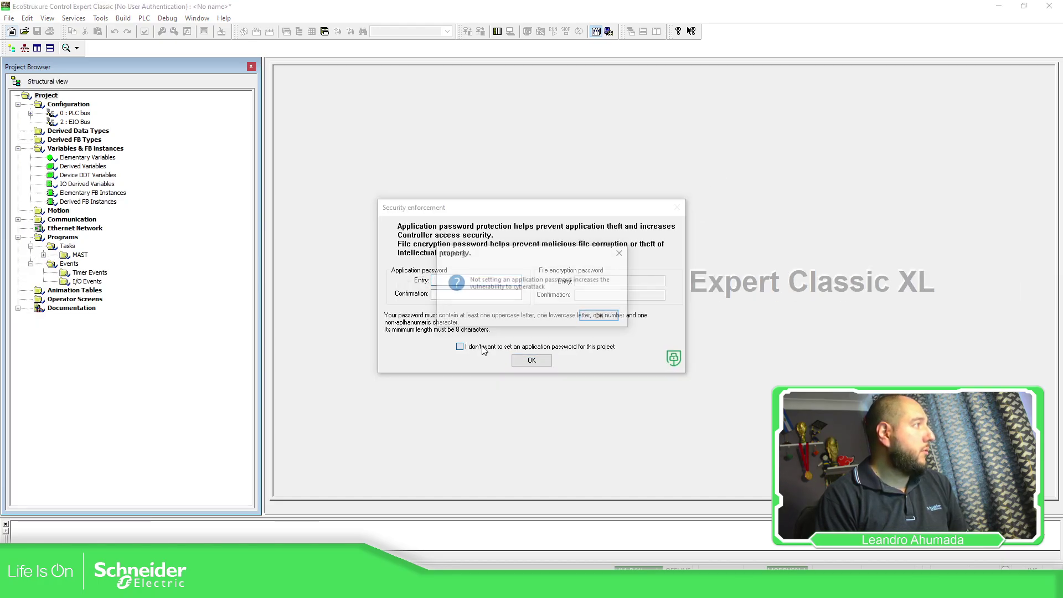
{"action": "left_click", "coordinate": [589, 319]}
{"action": "left_click", "coordinate": [531, 361]}
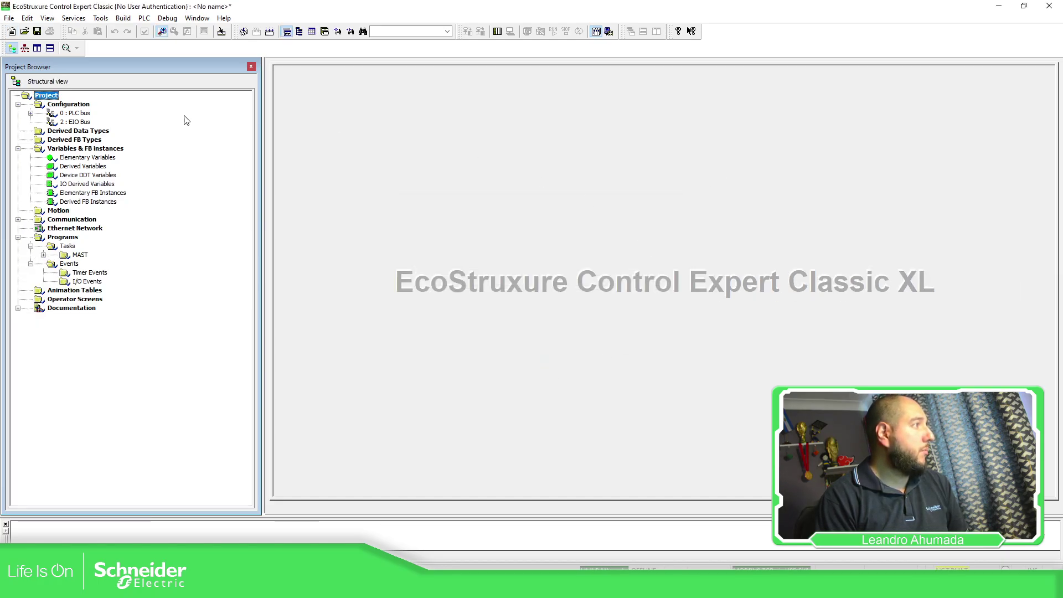
Step: Add a BME NOS 0300 network option switch to PLC bus rack slot 2
{"action": "double_click", "coordinate": [87, 114]}
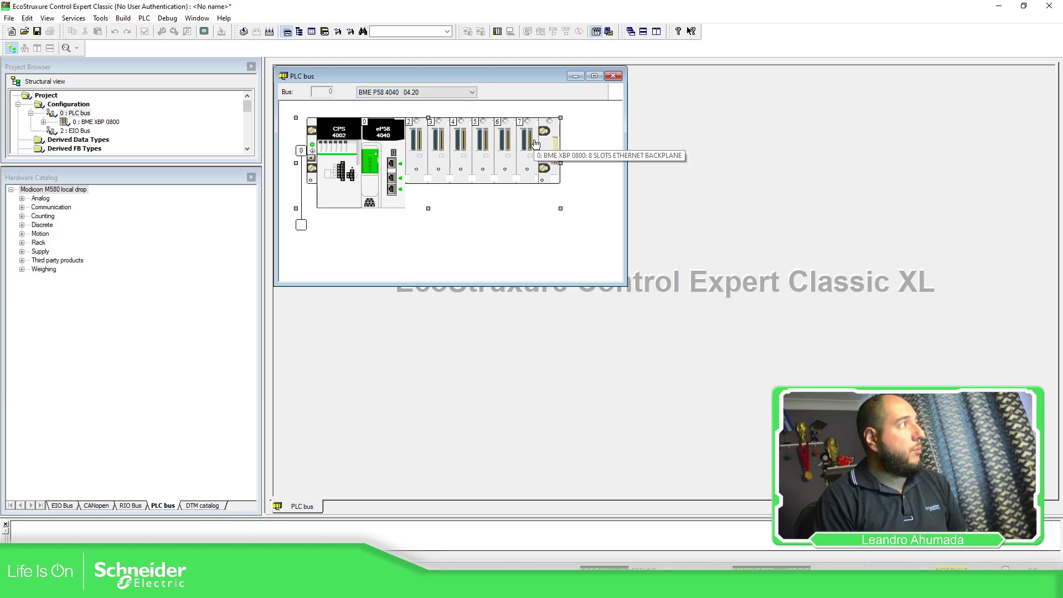
{"action": "double_click", "coordinate": [417, 143]}
{"action": "left_click", "coordinate": [353, 220]}
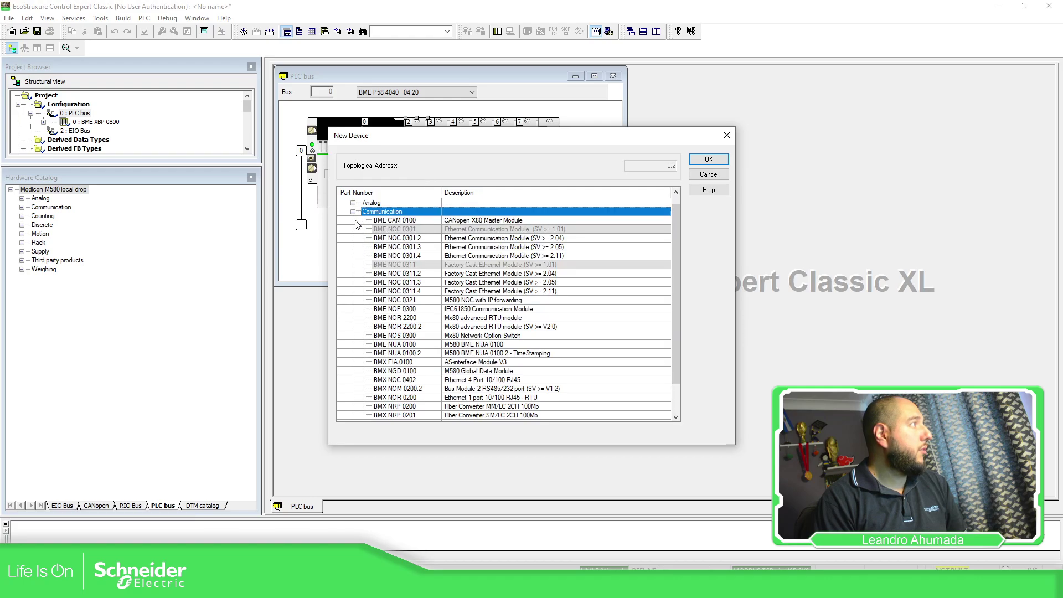
{"action": "scroll", "coordinate": [437, 330], "scroll_direction": "down", "scroll_amount": 1}
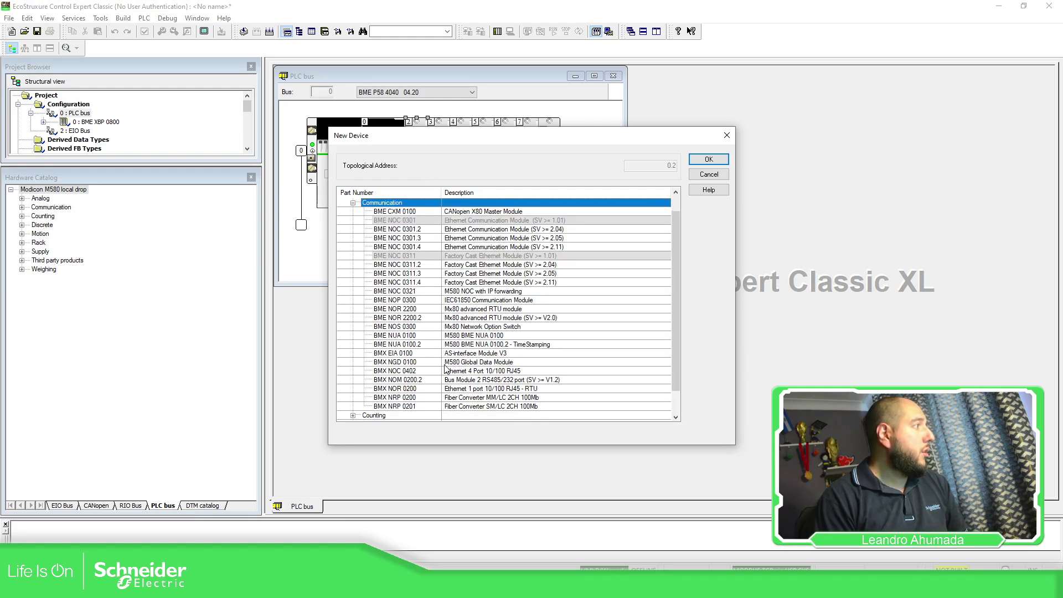
{"action": "left_click", "coordinate": [407, 327]}
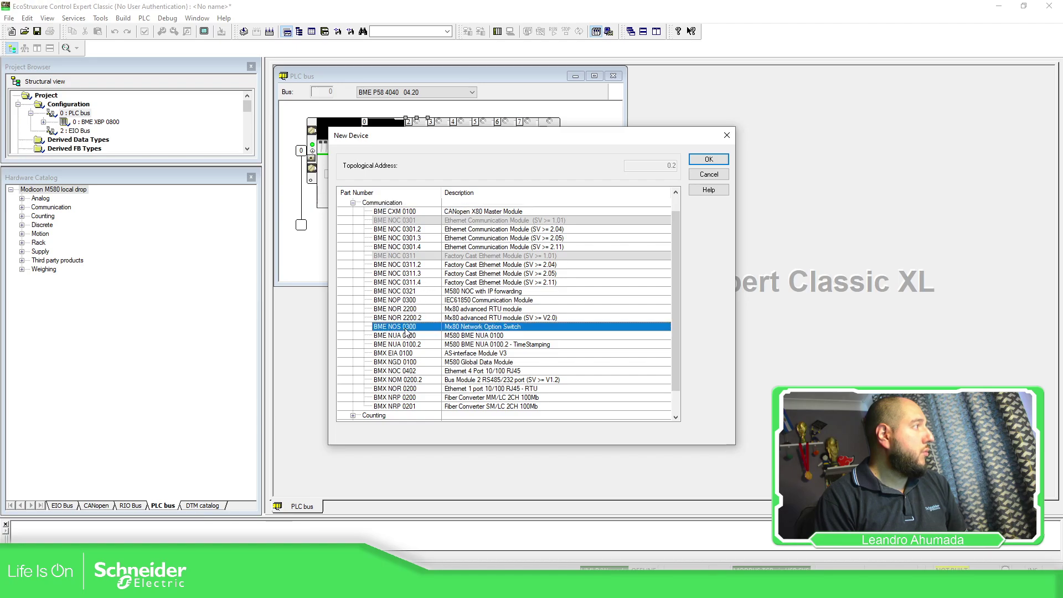
{"action": "left_click", "coordinate": [700, 161]}
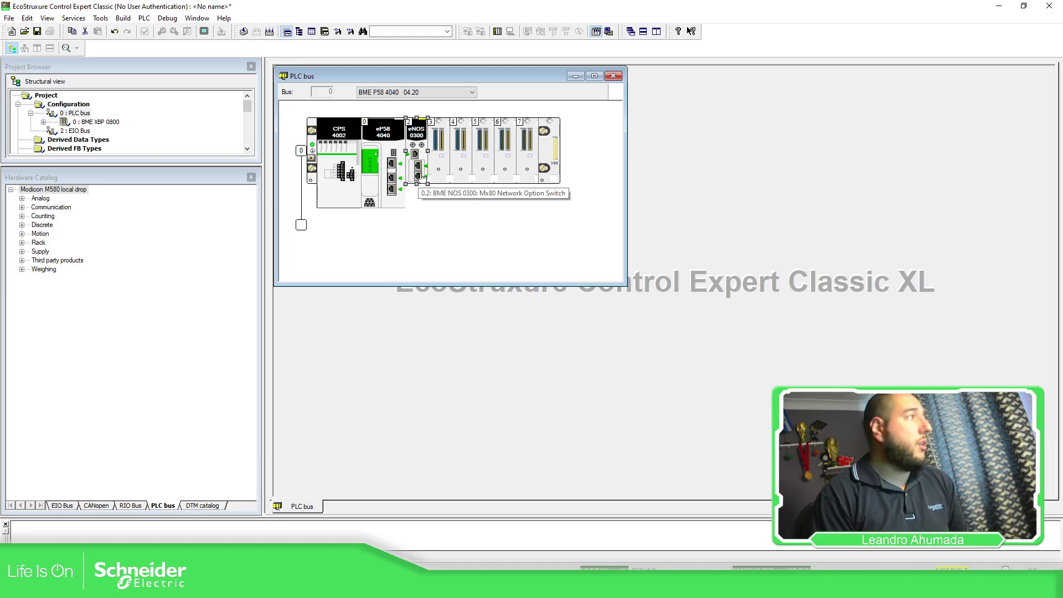
{"action": "double_click", "coordinate": [439, 149]}
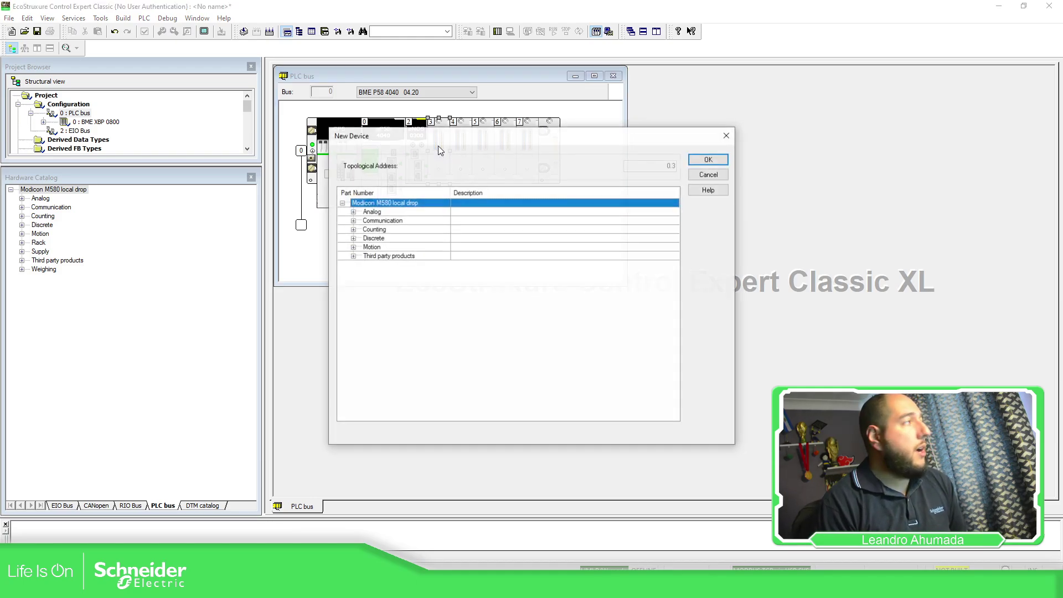
Step: Insert a BME NOC 0301.4 Ethernet module into slot 3, keeping its default name
{"action": "left_click", "coordinate": [355, 223]}
{"action": "left_click", "coordinate": [354, 221]}
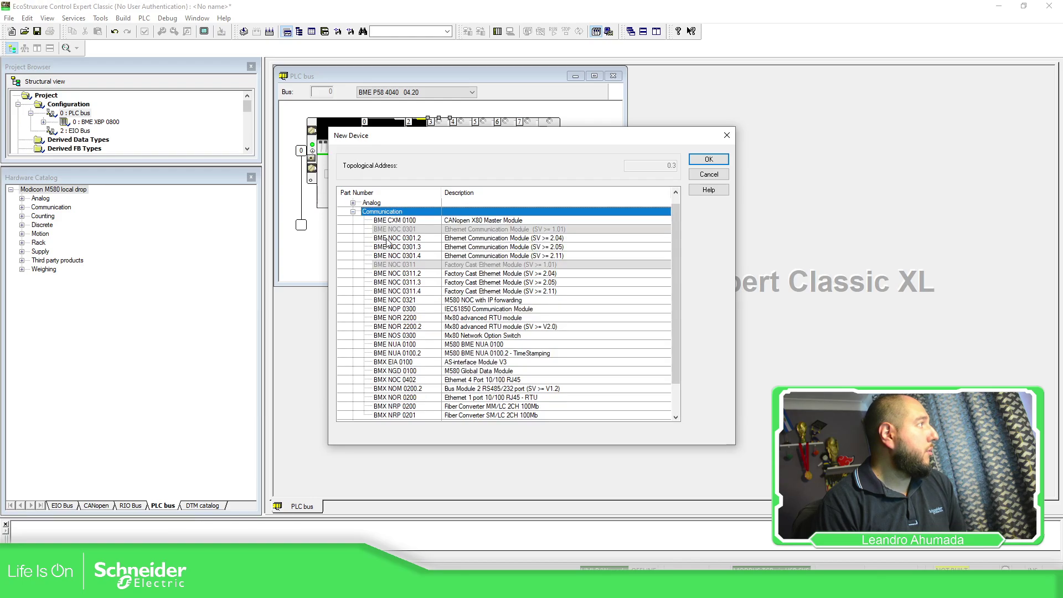
{"action": "left_click", "coordinate": [418, 256]}
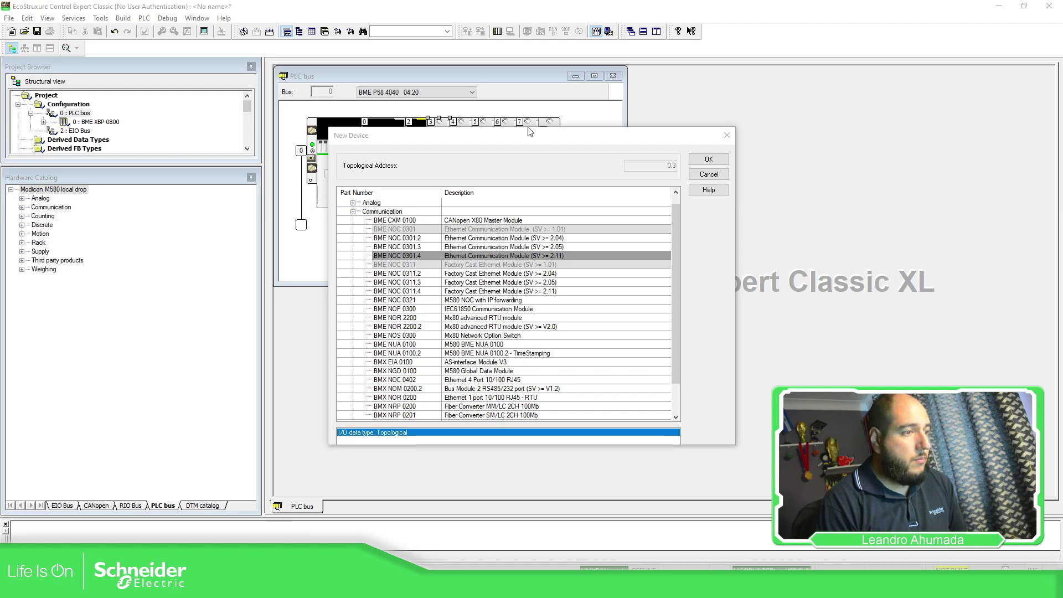
{"action": "left_click", "coordinate": [420, 256]}
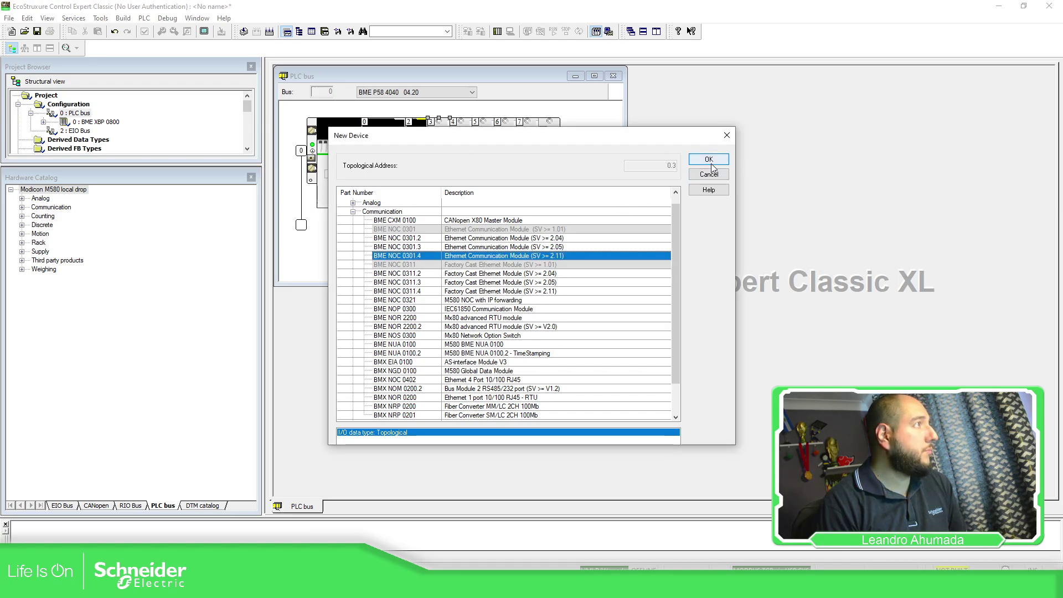
{"action": "left_click", "coordinate": [711, 162]}
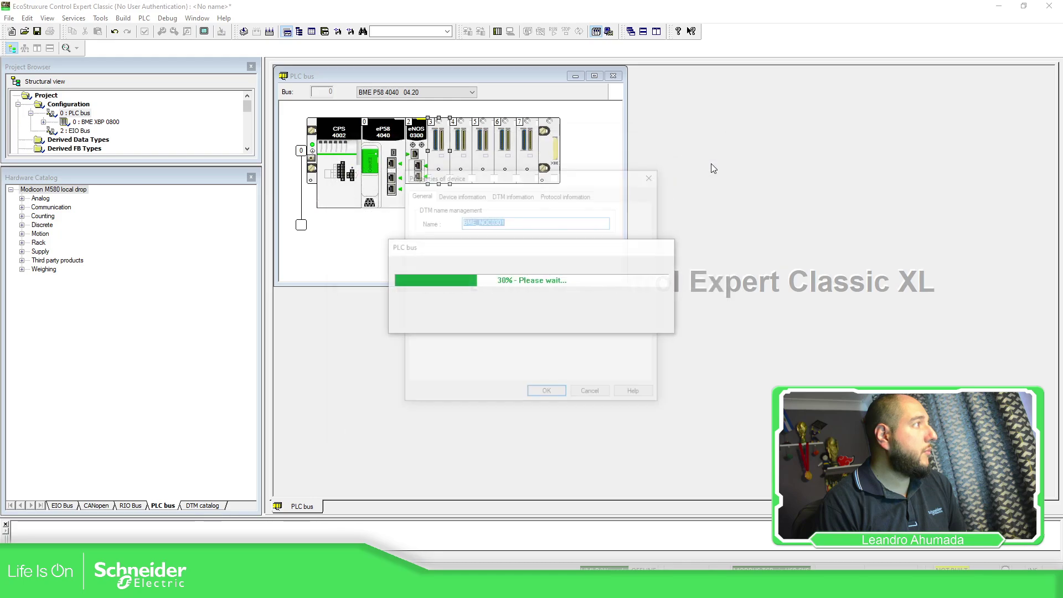
{"action": "left_click", "coordinate": [554, 396]}
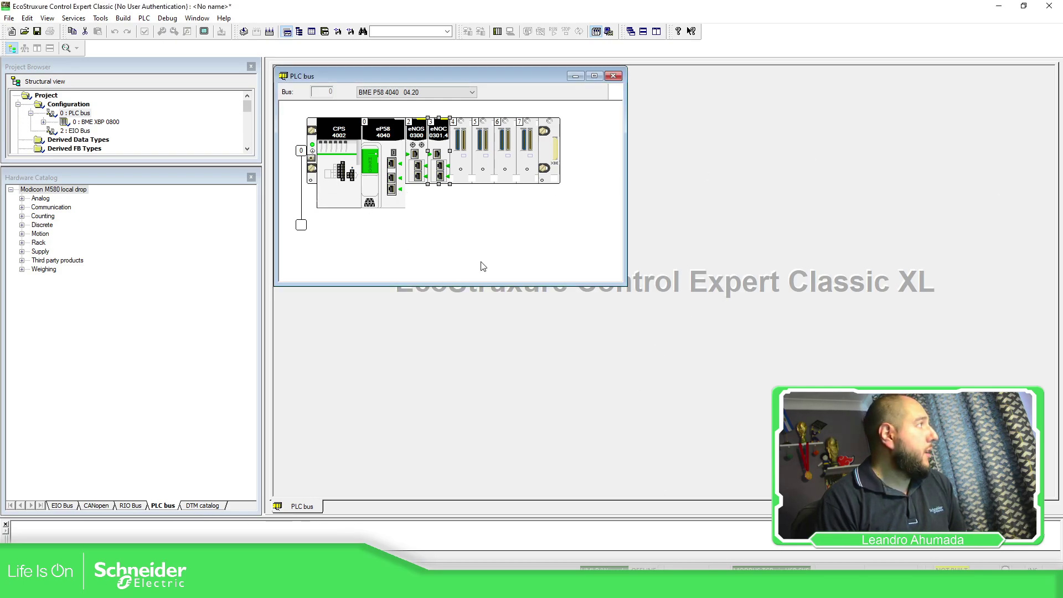
{"action": "left_click", "coordinate": [594, 76]}
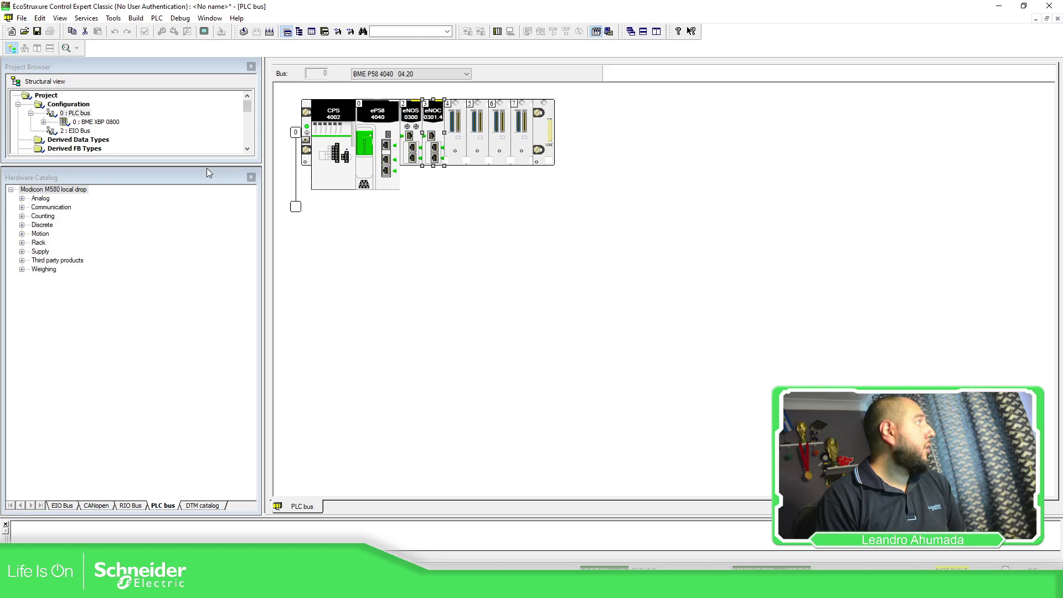
Step: Analyze the project and open the CPU settings behind the missing application password error
{"action": "left_click", "coordinate": [250, 177]}
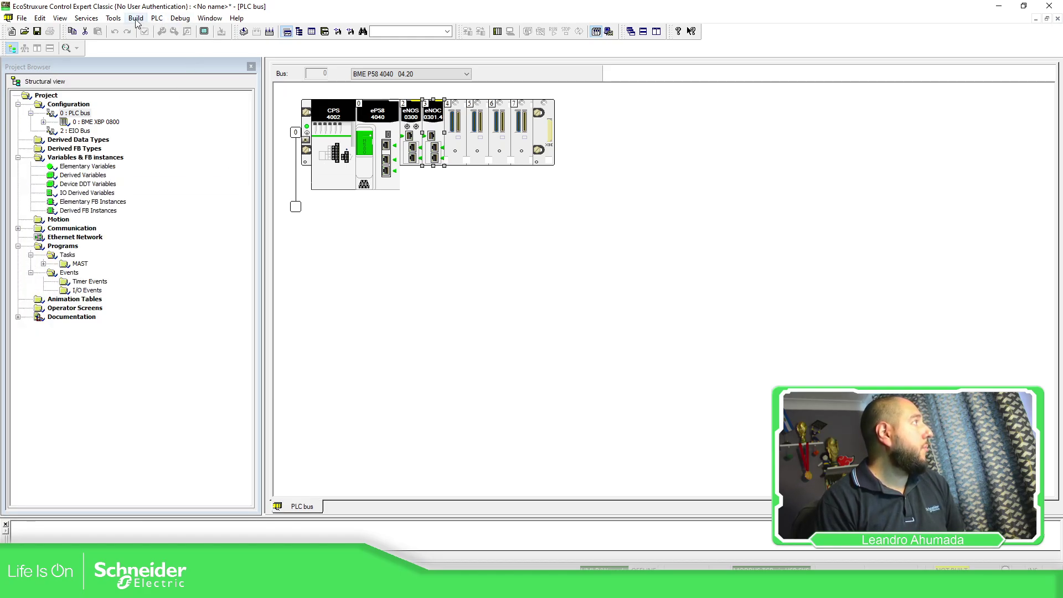
{"action": "left_click", "coordinate": [244, 30]}
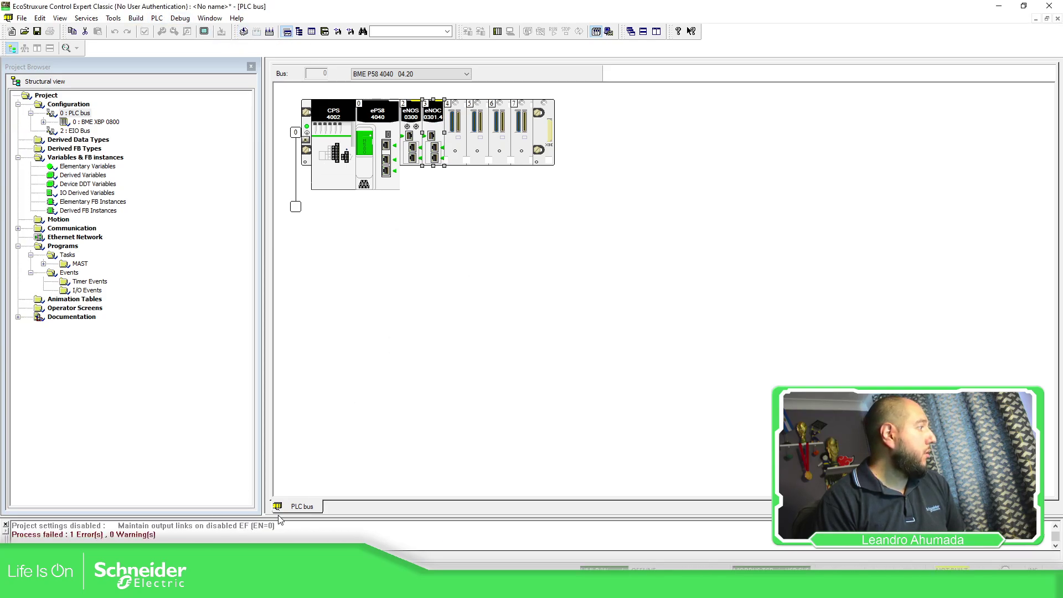
{"action": "left_click_drag", "start_coordinate": [281, 517], "coordinate": [281, 396]}
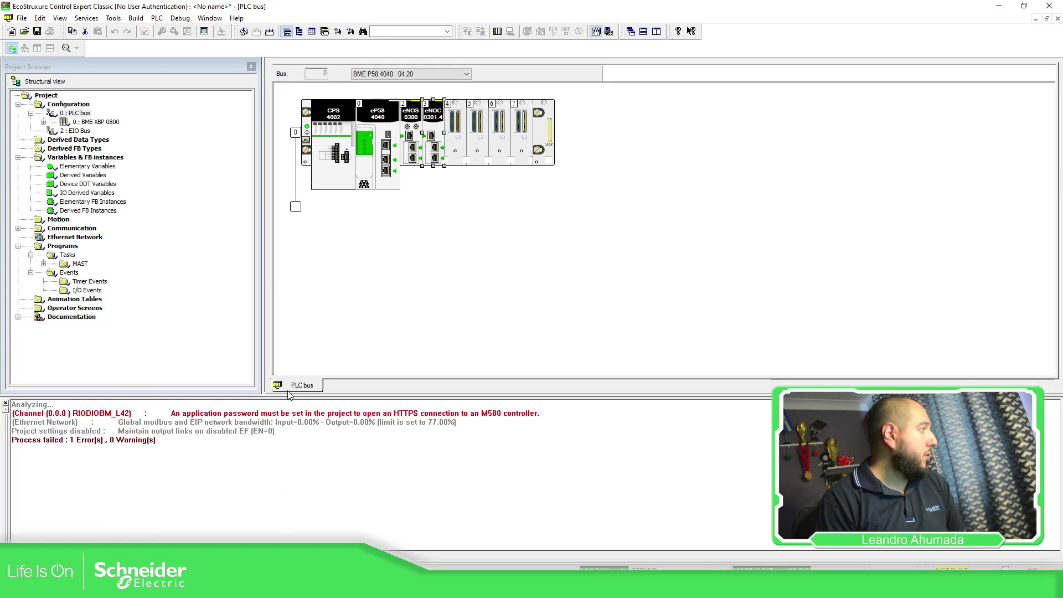
{"action": "double_click", "coordinate": [335, 416]}
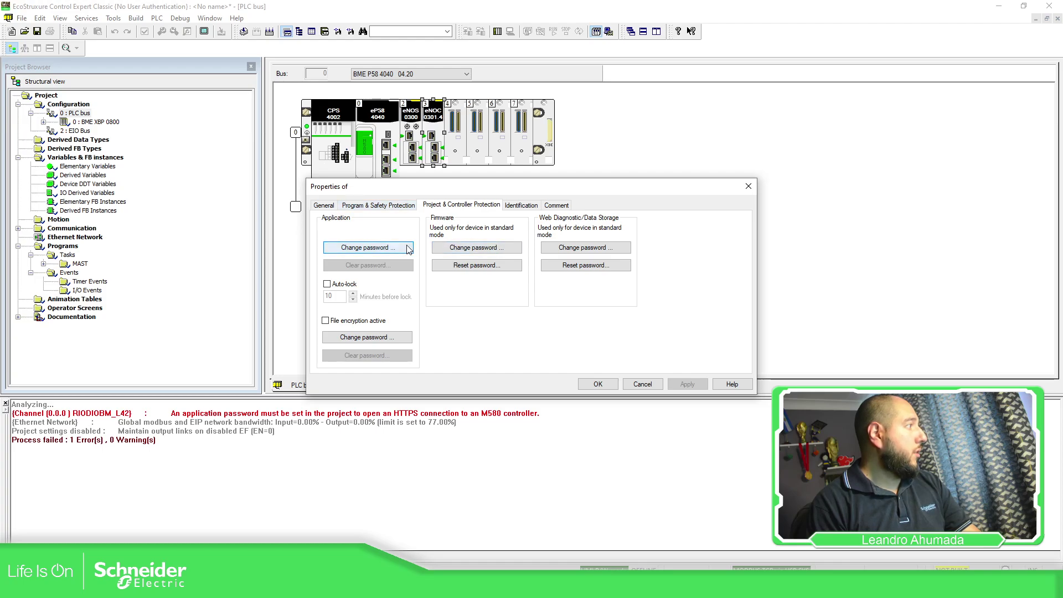
Step: Set and confirm an application password, apply the properties, and reanalyze the project
{"action": "left_click", "coordinate": [391, 250]}
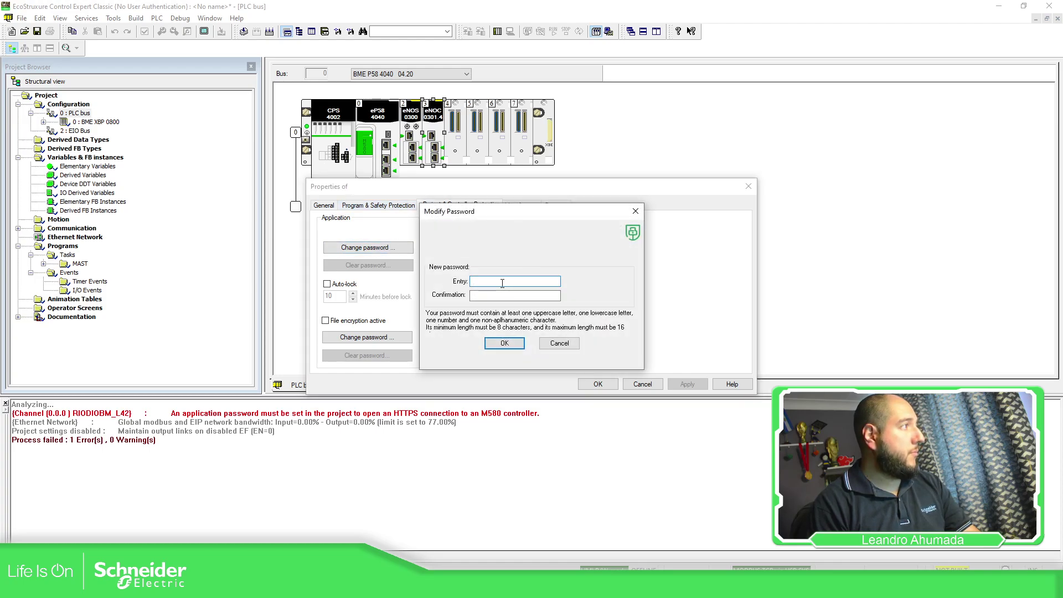
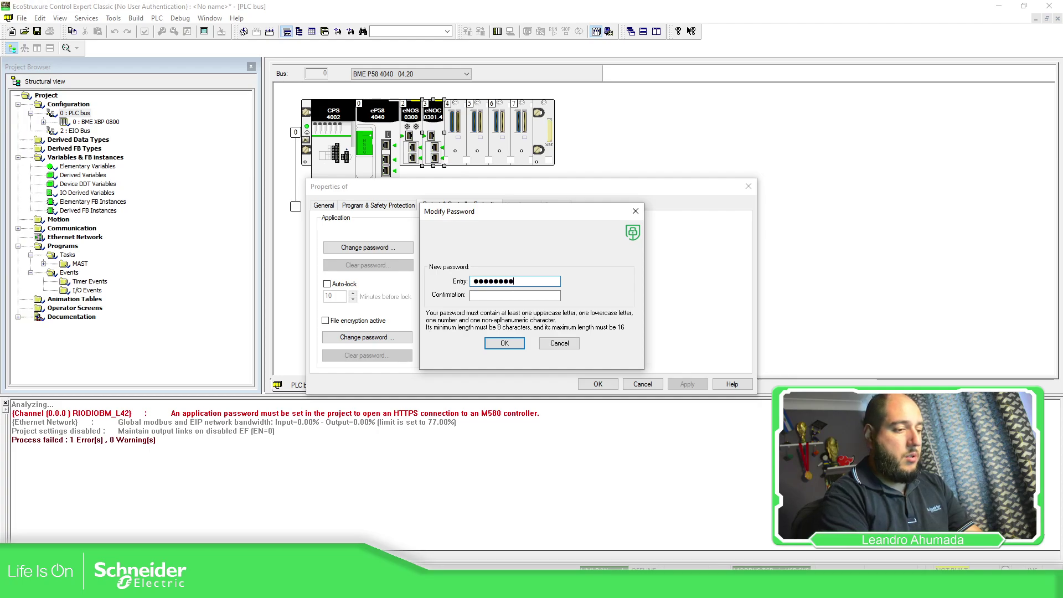
{"action": "key", "text": "Tab"}
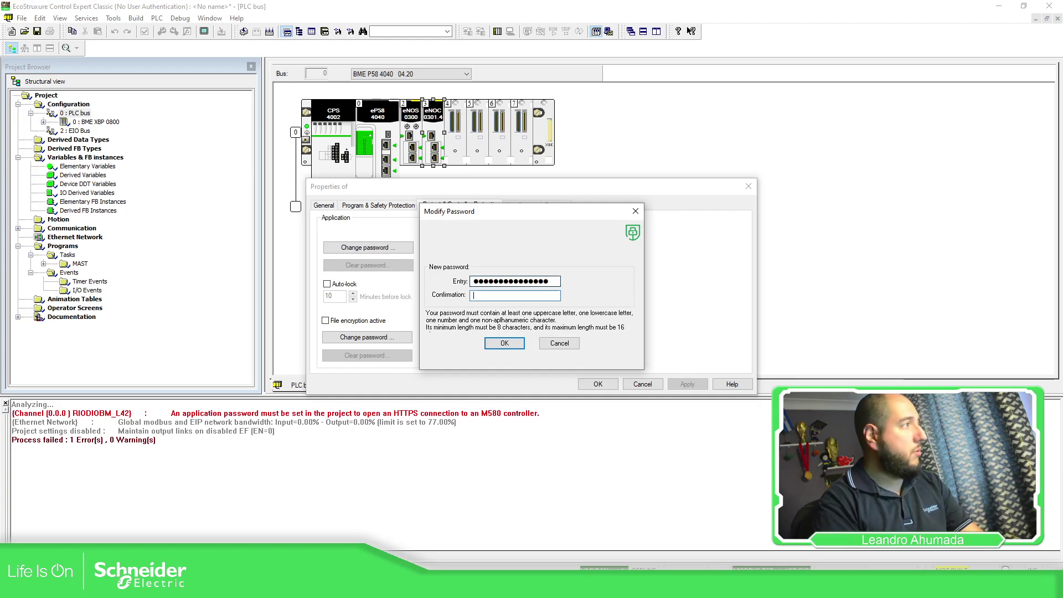
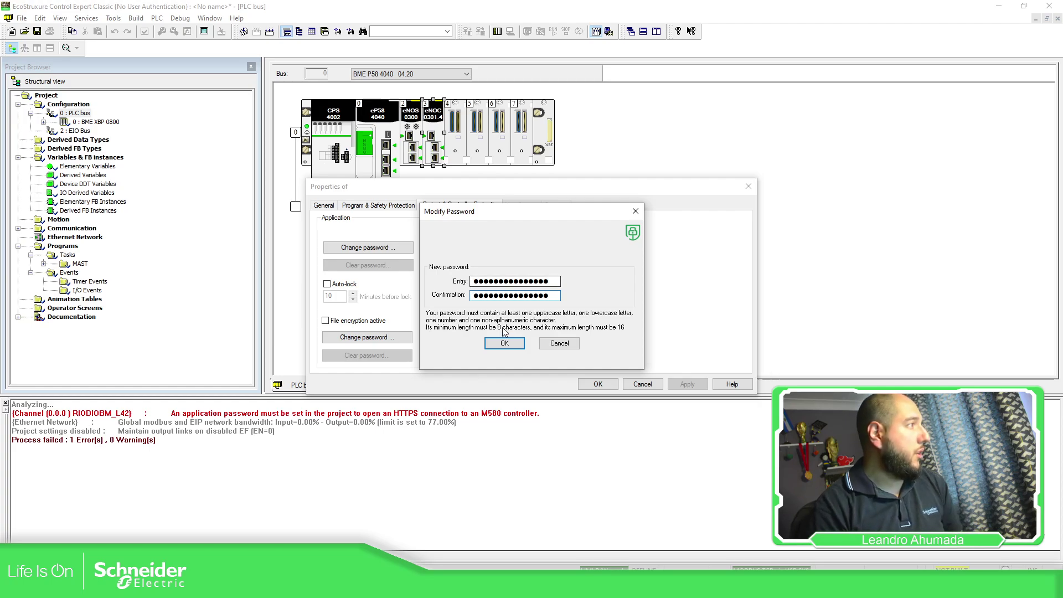
{"action": "left_click", "coordinate": [505, 343]}
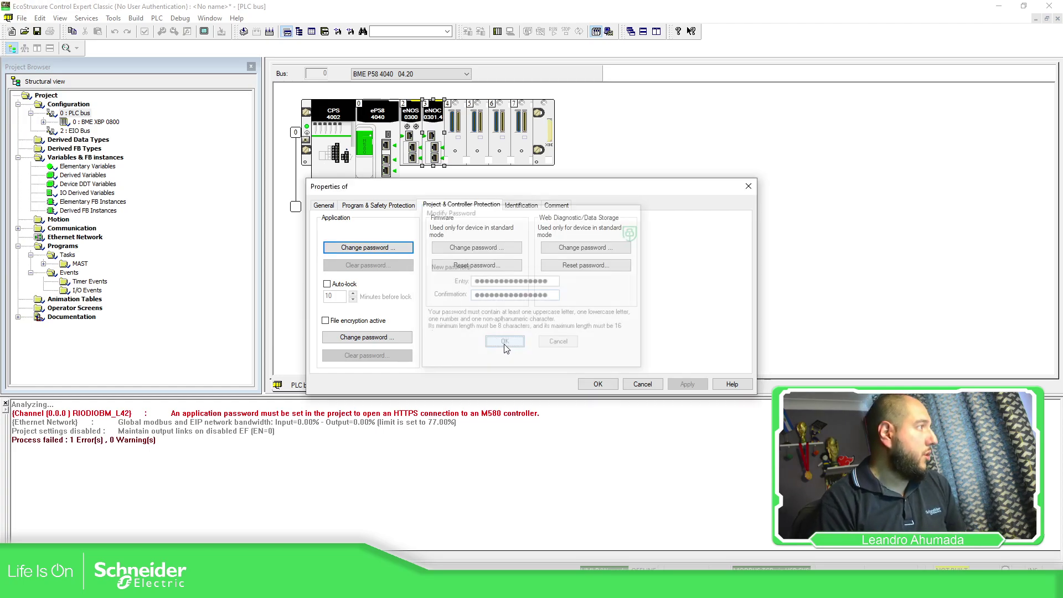
{"action": "left_click", "coordinate": [598, 384]}
{"action": "left_click", "coordinate": [244, 31]}
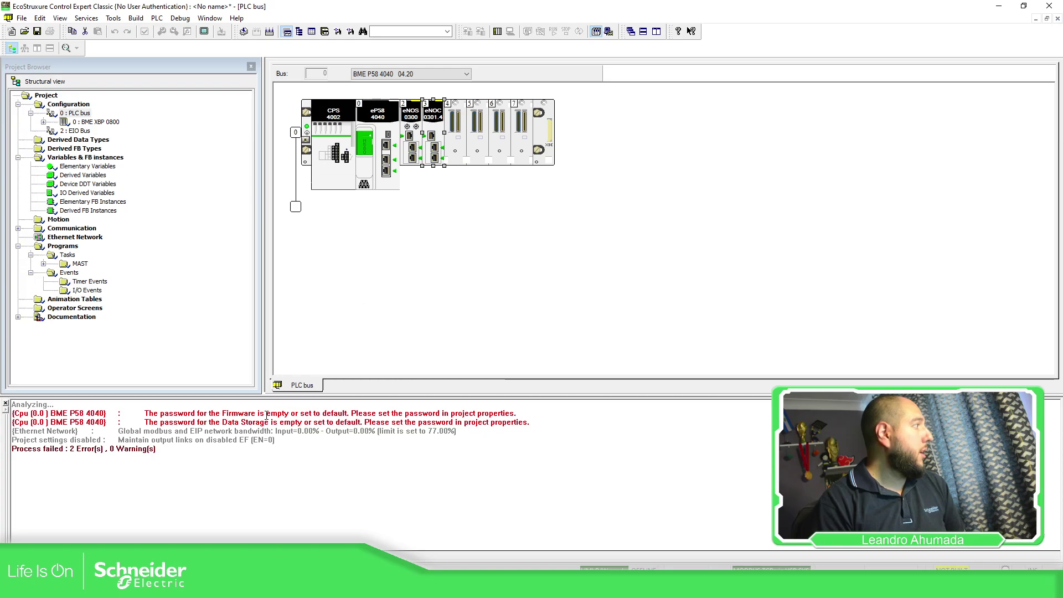
Step: Replace the default firmware password in Project & Controller Protection with a new one
{"action": "double_click", "coordinate": [283, 423]}
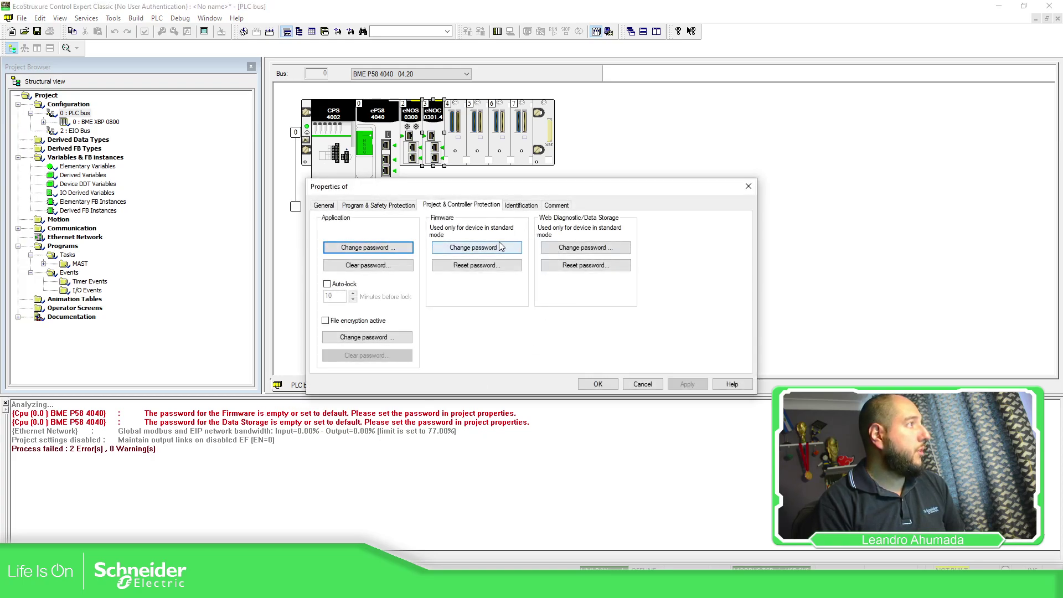
{"action": "left_click", "coordinate": [501, 247]}
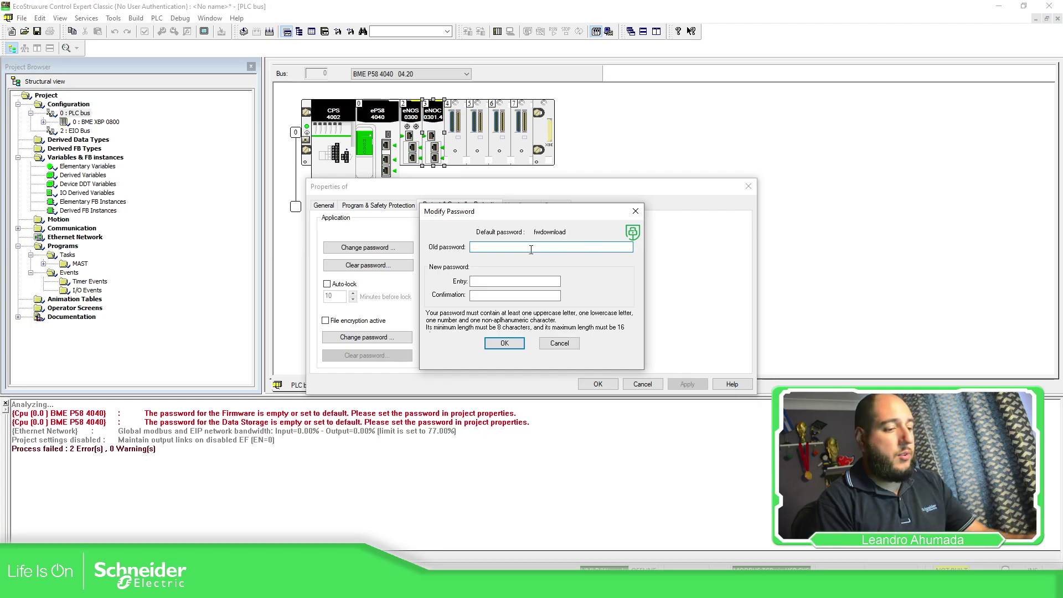
{"action": "type", "text": "fwdownlo"}
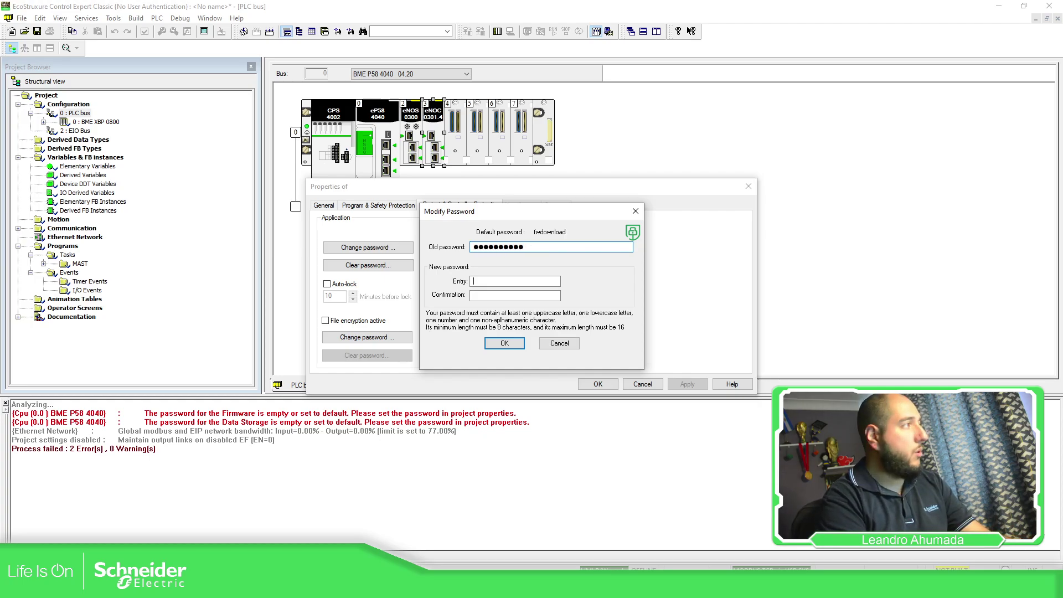
{"action": "type", "text": "●●●●"}
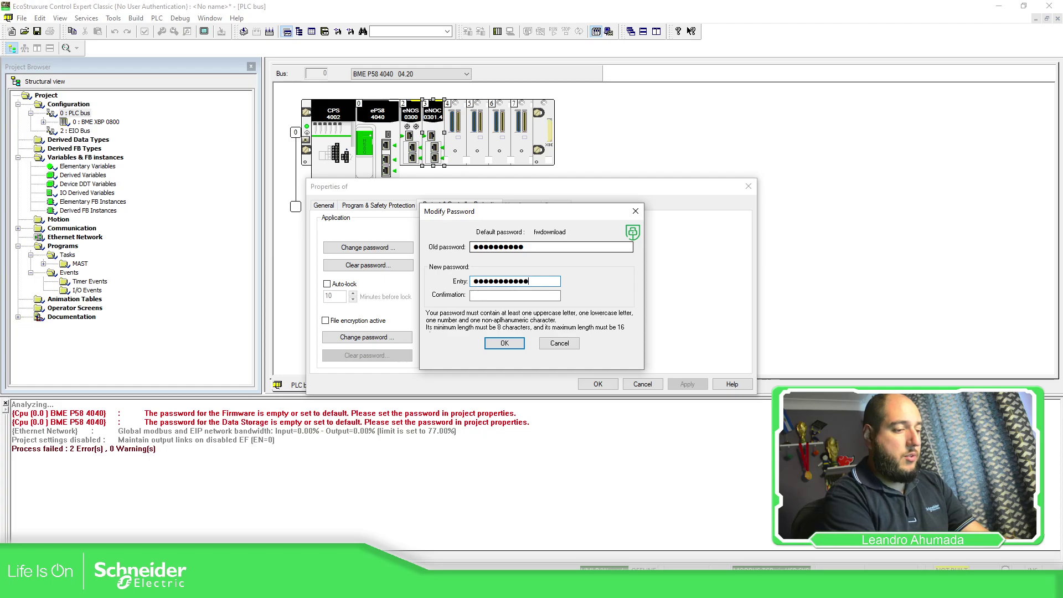
{"action": "type", "text": "●"}
{"action": "key", "text": "Tab"}
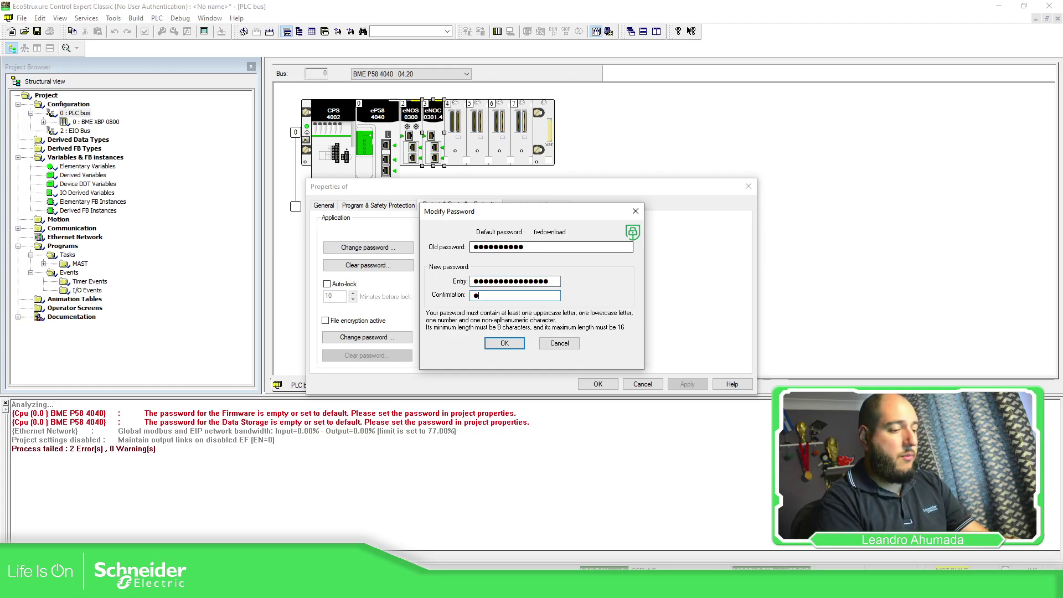
{"action": "type", "text": "●●●●"}
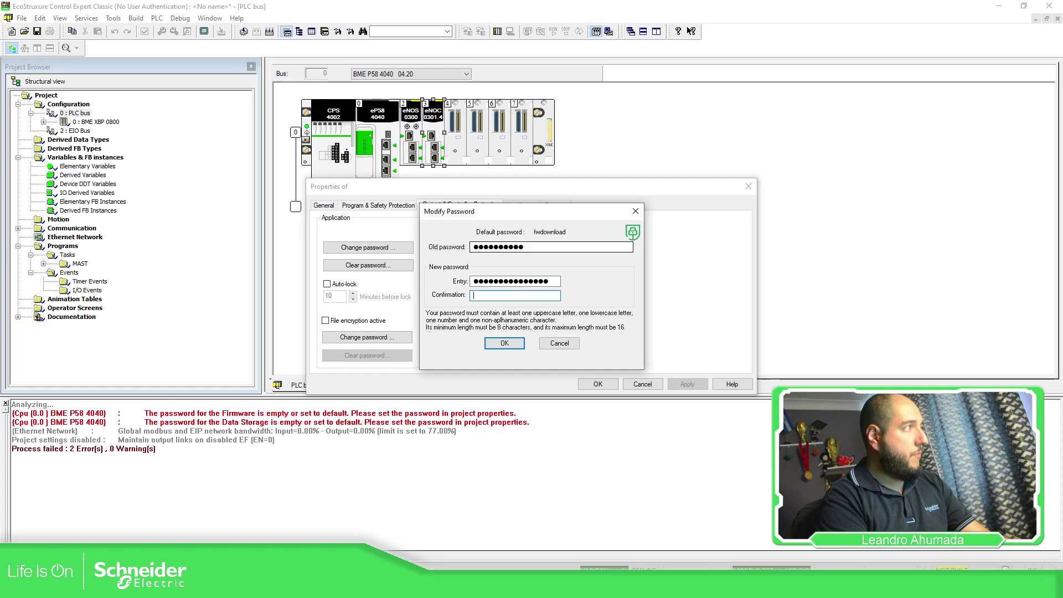
{"action": "type", "text": "●●●"}
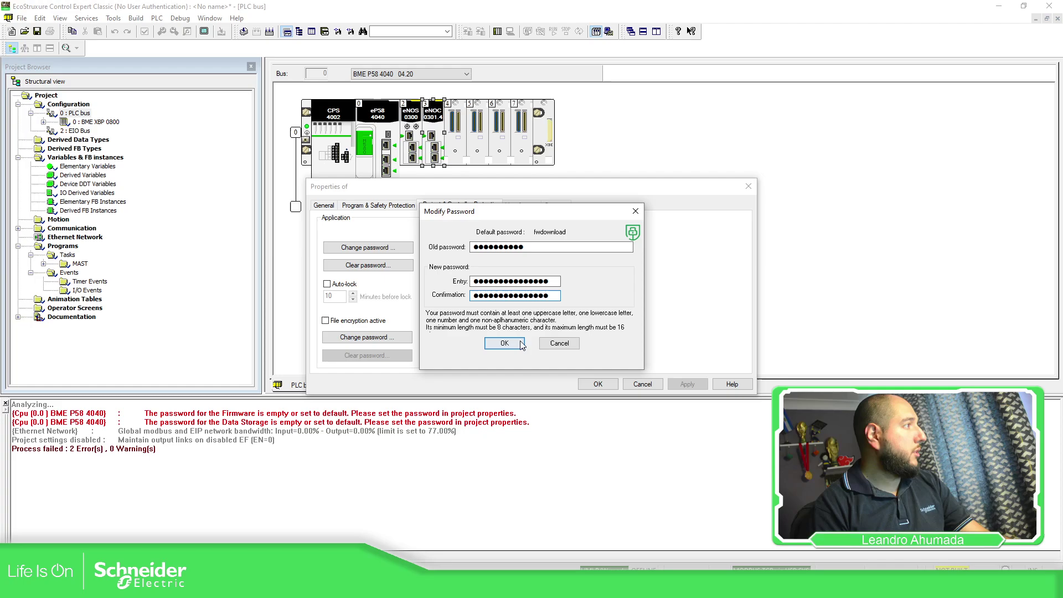
{"action": "key", "text": "Return"}
Step: Change the Web Diagnostic/Data Storage password, then apply and close the CPU properties
{"action": "left_click", "coordinate": [566, 254]}
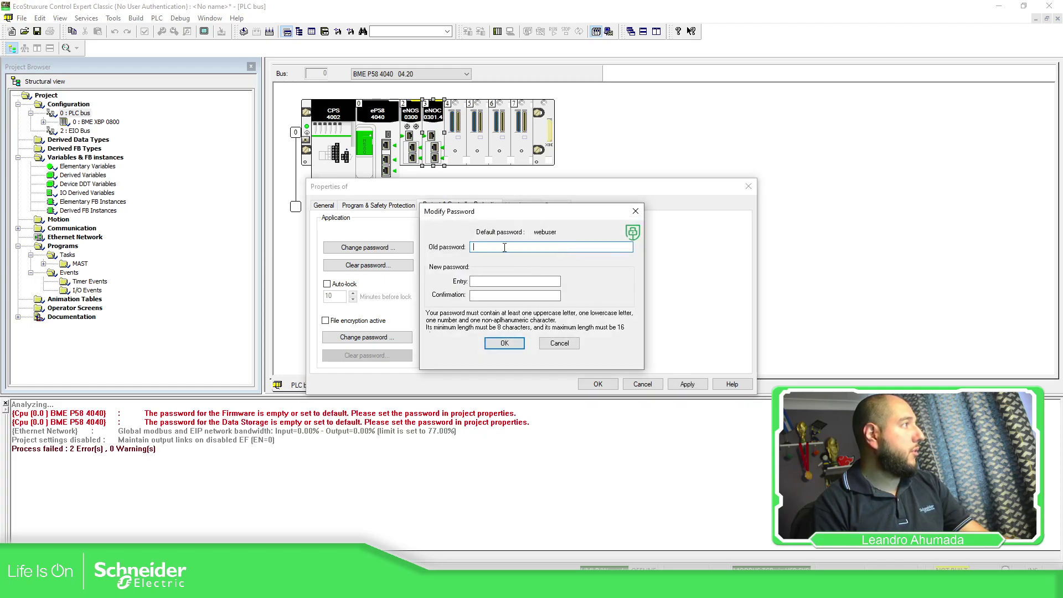
{"action": "type", "text": "webuse"}
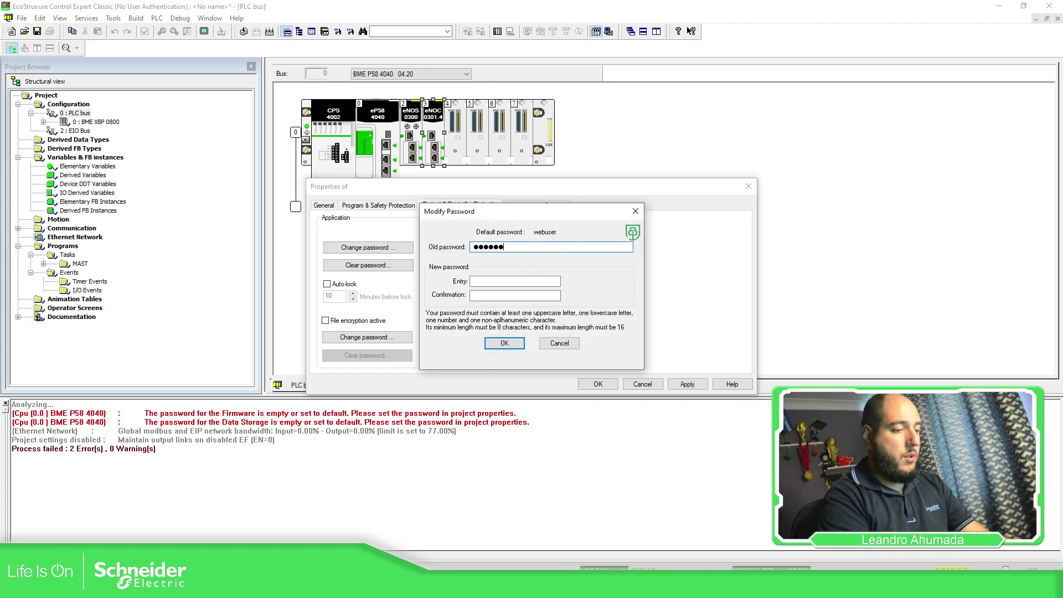
{"action": "type", "text": "r"}
{"action": "key", "text": "Tab"}
{"action": "type", "text": "●"}
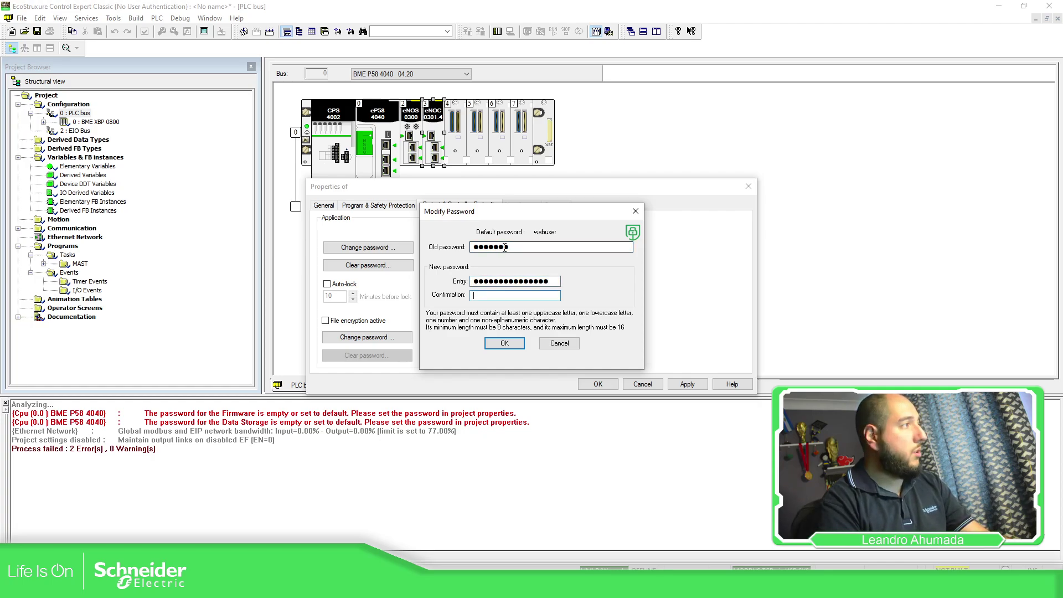
{"action": "type", "text": "●"}
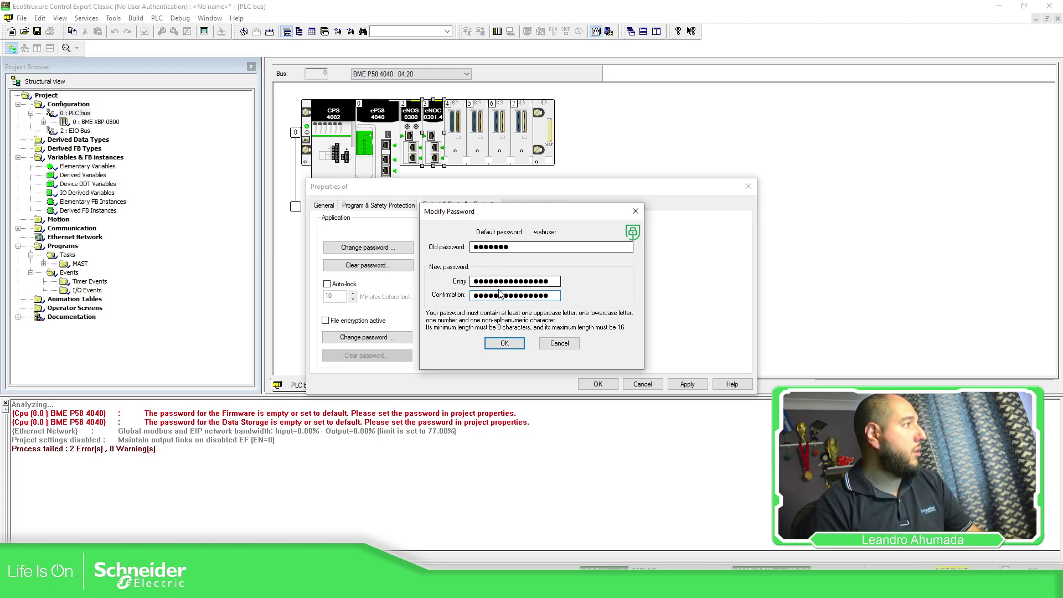
{"action": "left_click", "coordinate": [504, 343]}
{"action": "left_click", "coordinate": [672, 387]}
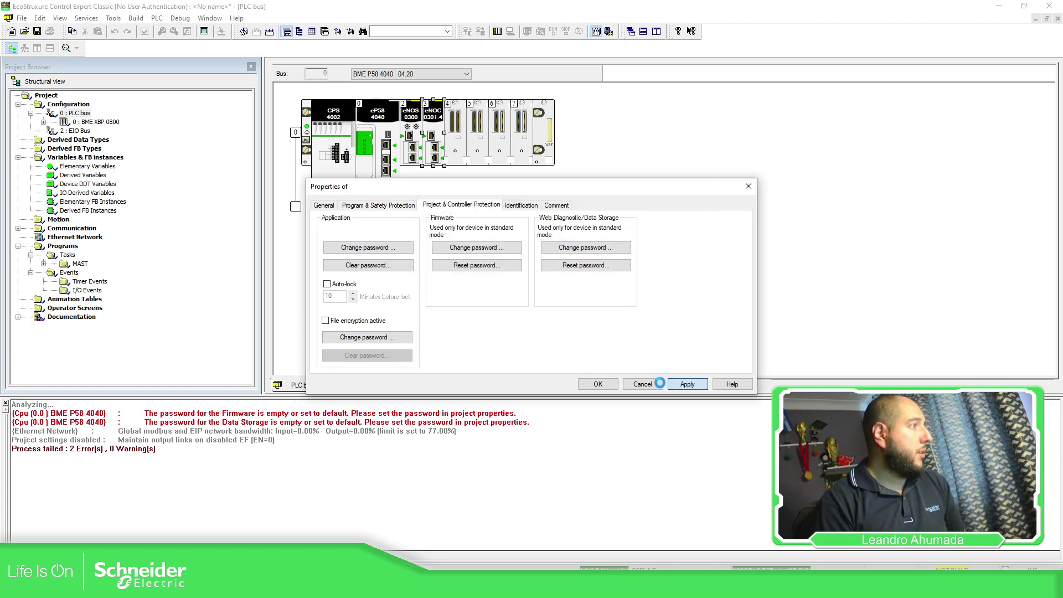
{"action": "left_click", "coordinate": [612, 389]}
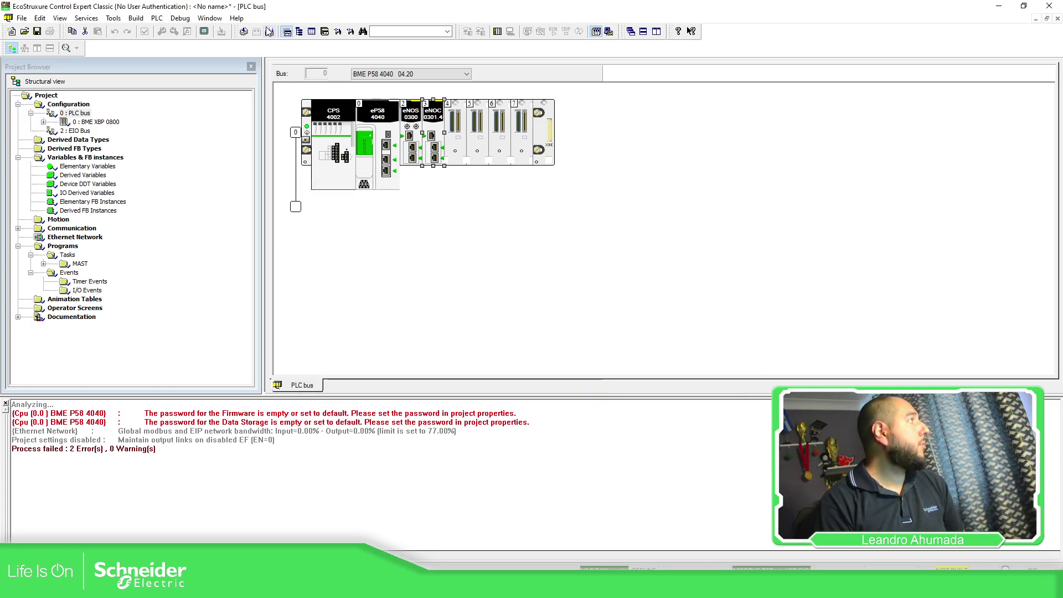
Step: Re-analyze the project, keeping the CPU at BME P58 4040 version 04.20
{"action": "left_click", "coordinate": [243, 31]}
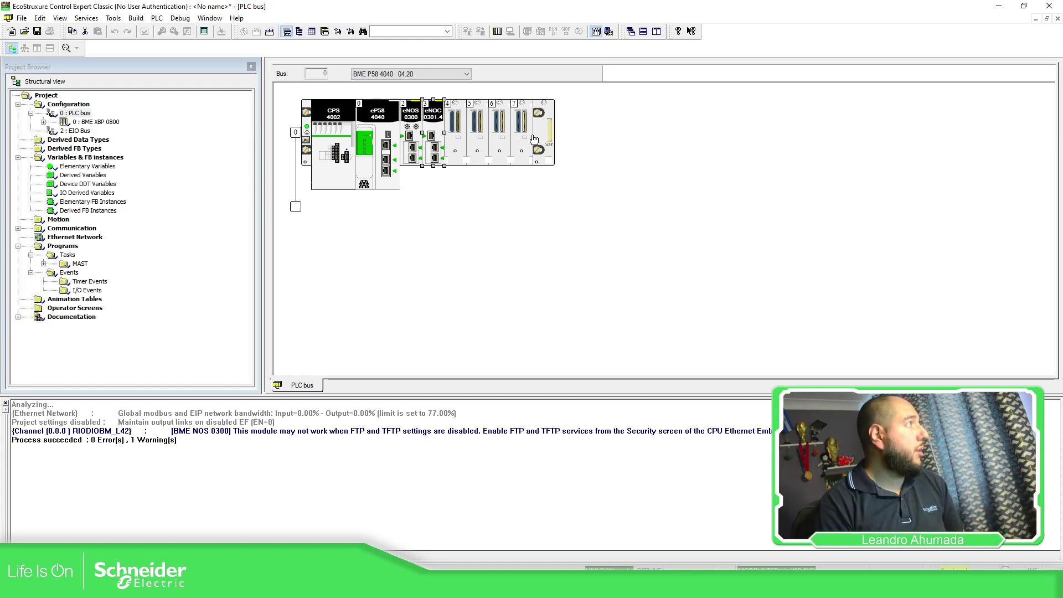
{"action": "left_click", "coordinate": [466, 74]}
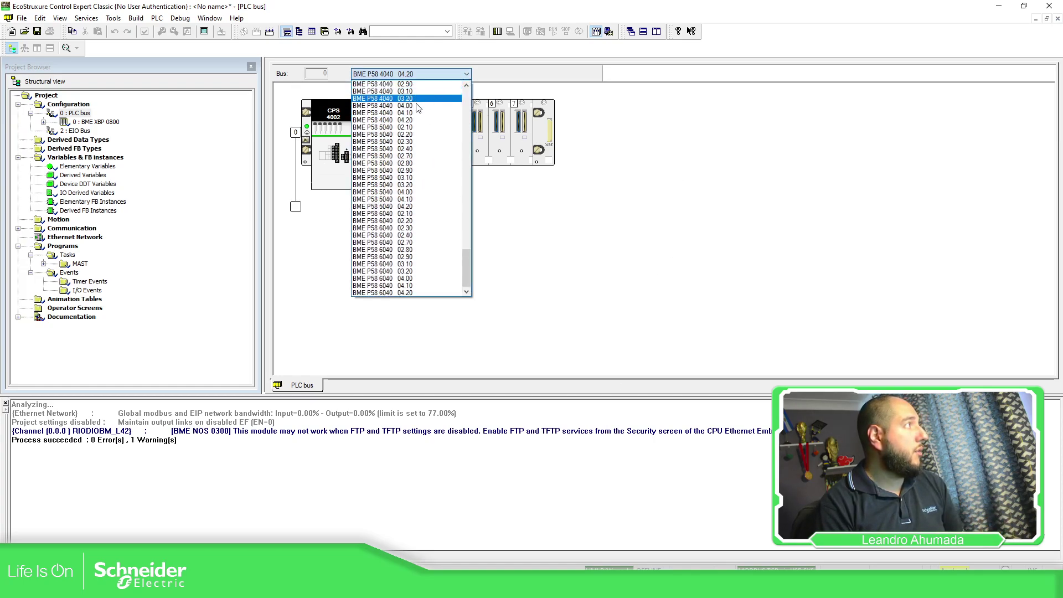
{"action": "left_click", "coordinate": [409, 120]}
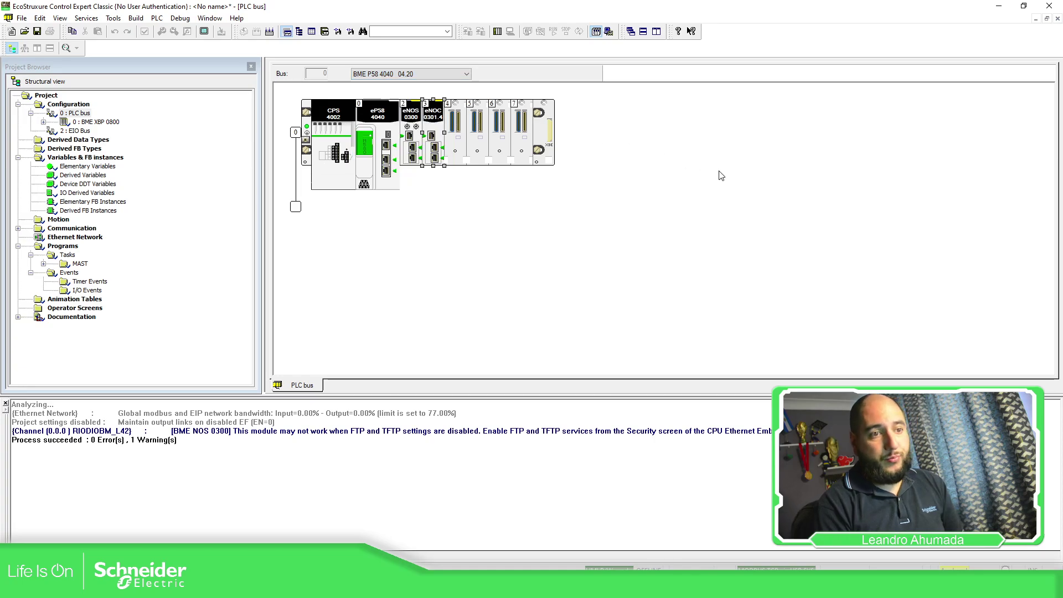
{"action": "left_click", "coordinate": [466, 74]}
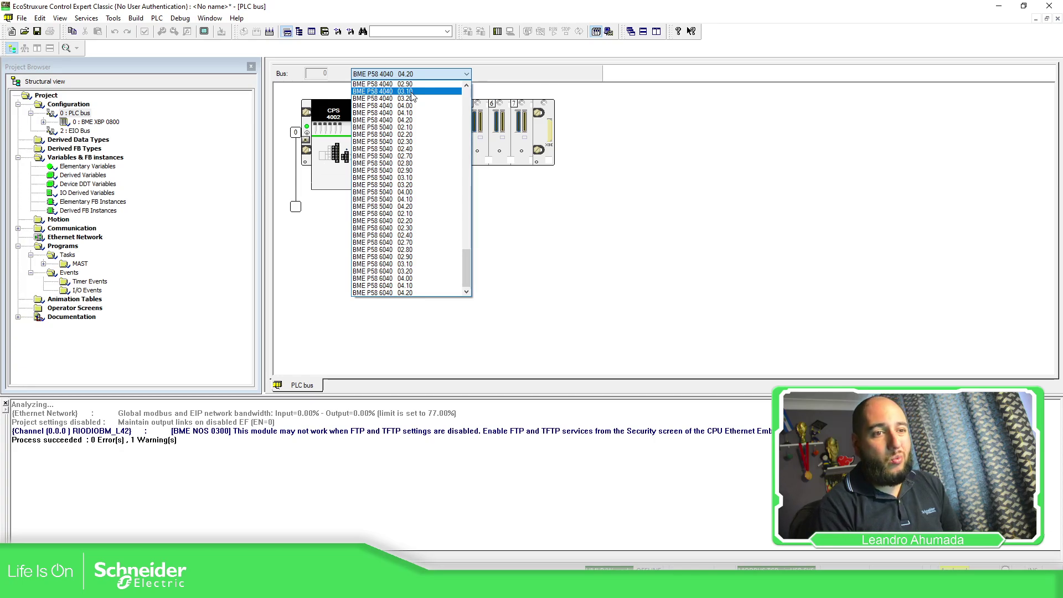
{"action": "left_click", "coordinate": [644, 209]}
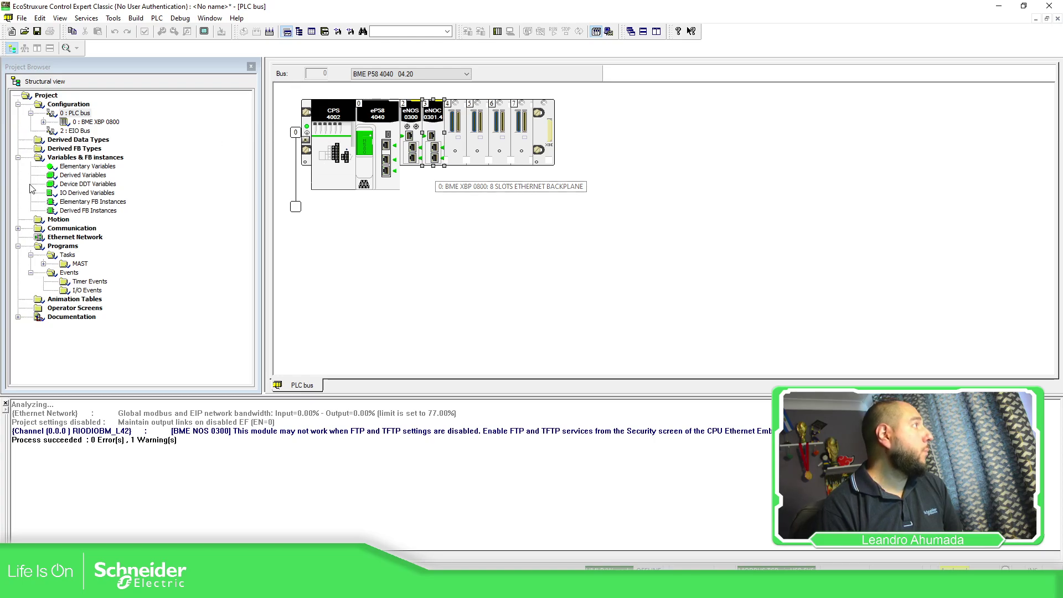
{"action": "left_click", "coordinate": [135, 19]}
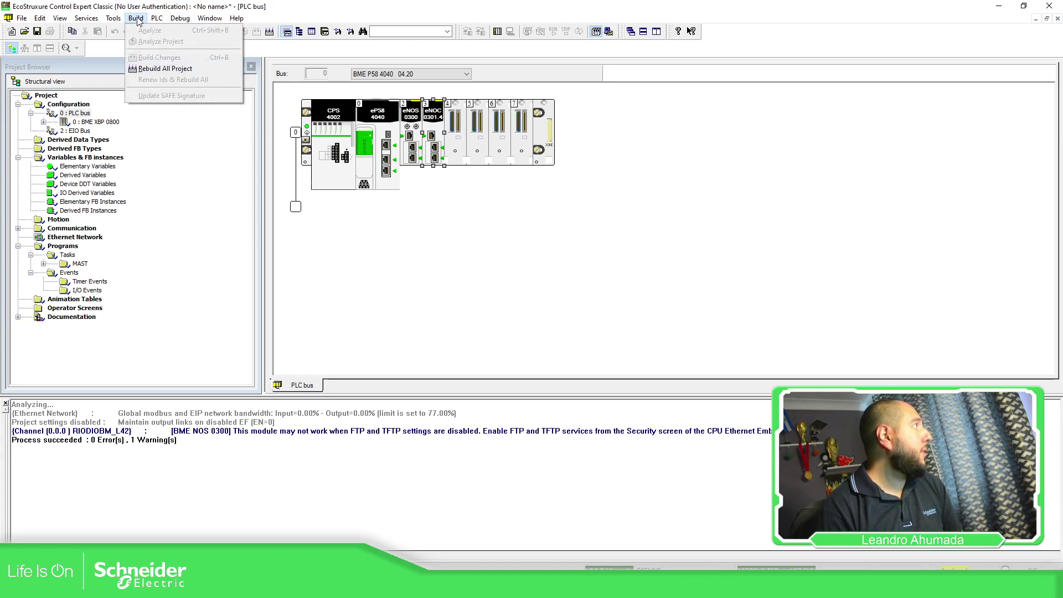
Step: Open the DTM browser and add a TeSys island device named TeSys_island2 under the CPU
{"action": "mouse_move", "coordinate": [113, 18]}
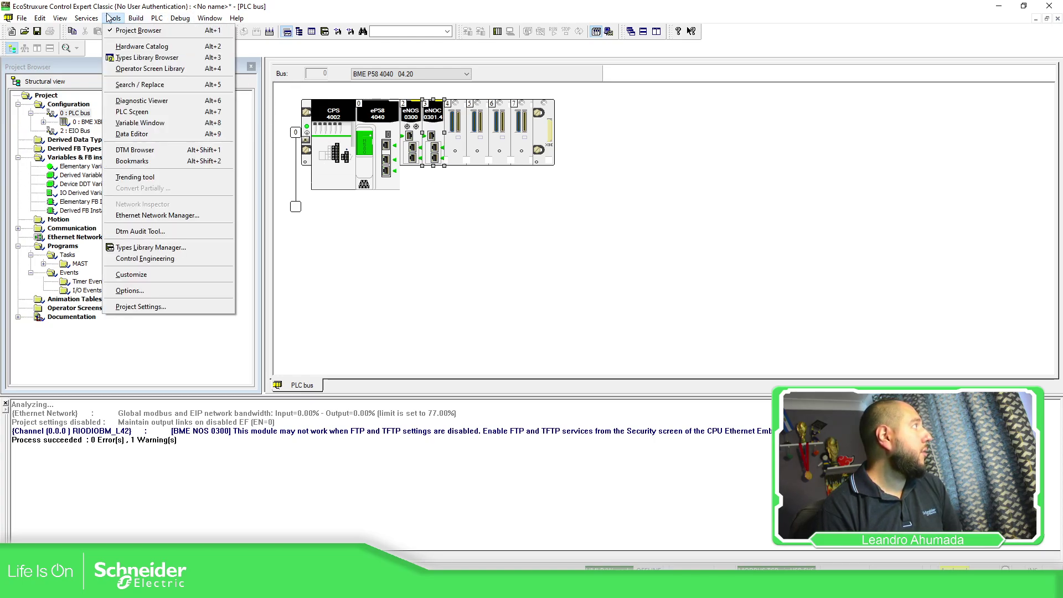
{"action": "left_click", "coordinate": [144, 151]}
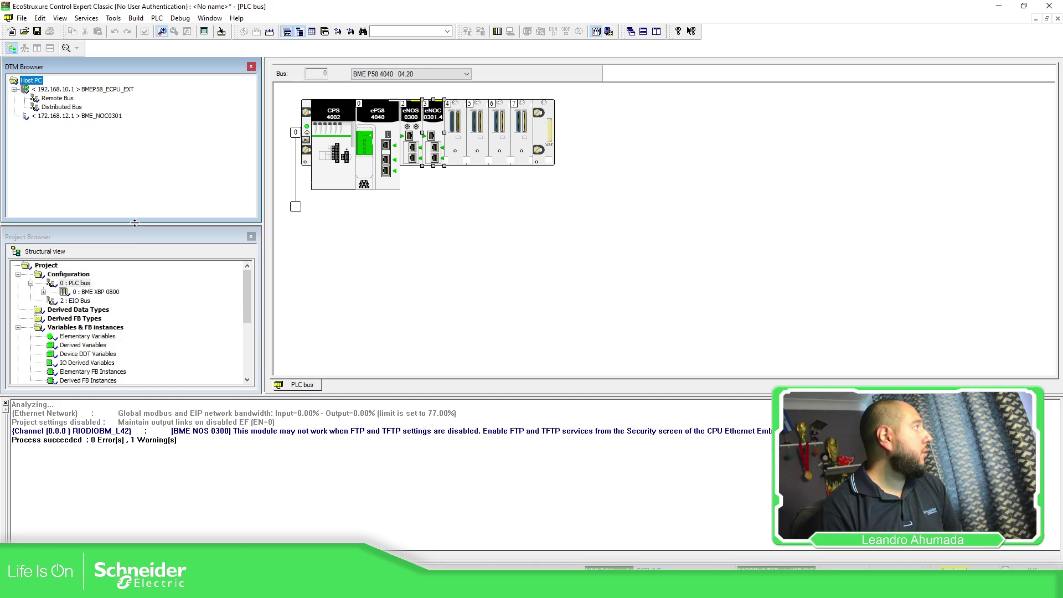
{"action": "left_click_drag", "start_coordinate": [132, 221], "coordinate": [132, 226]}
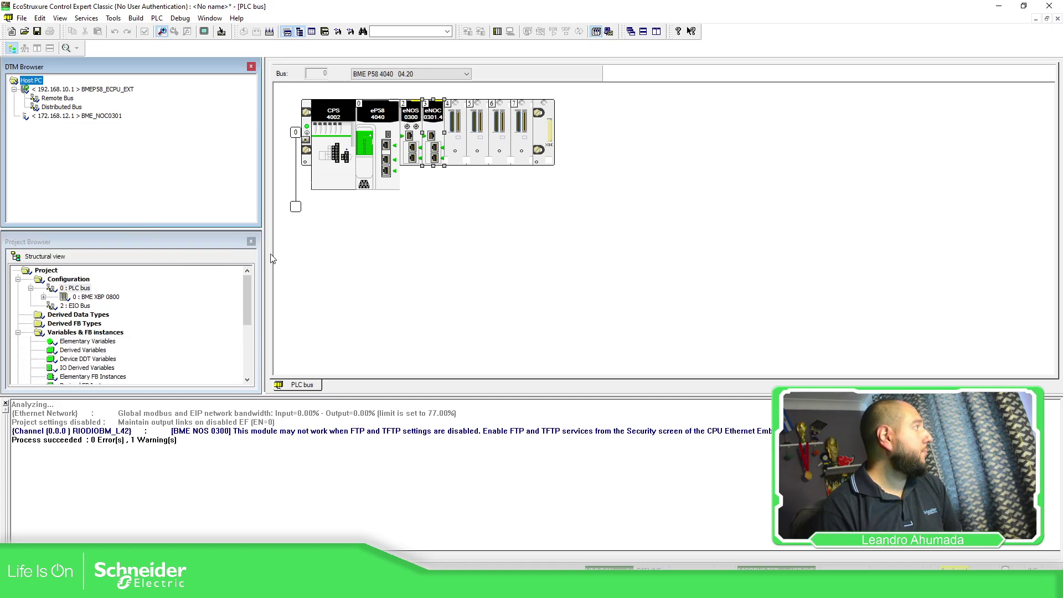
{"action": "left_click", "coordinate": [88, 117]}
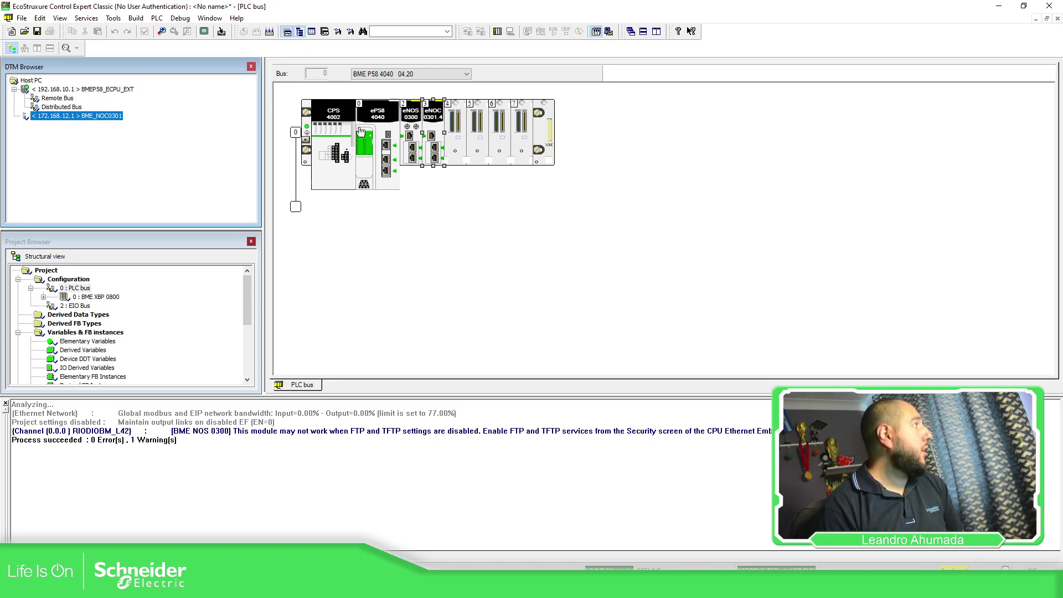
{"action": "right_click", "coordinate": [78, 88]}
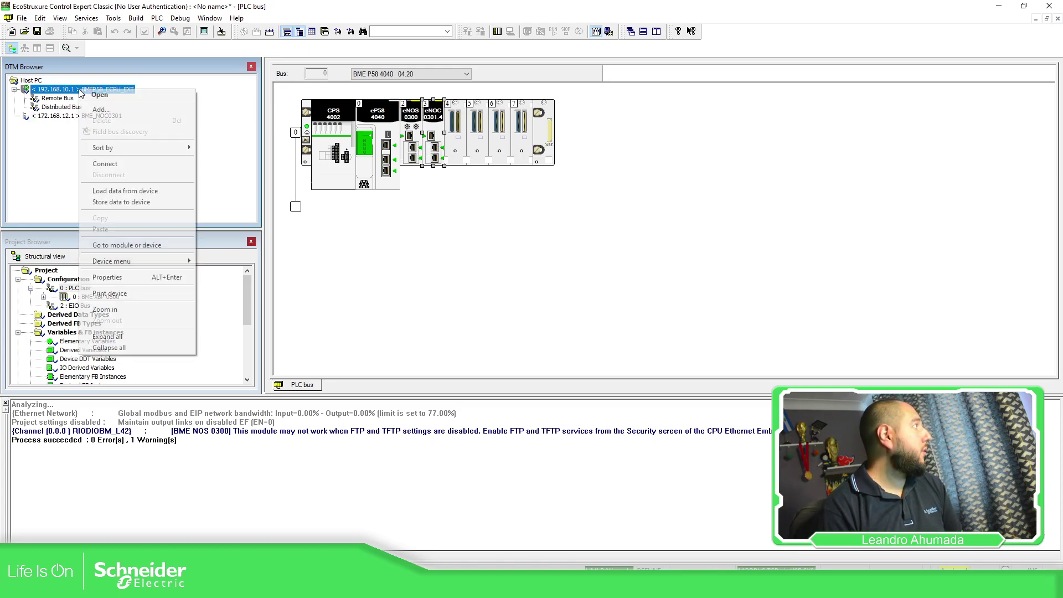
{"action": "left_click", "coordinate": [154, 110]}
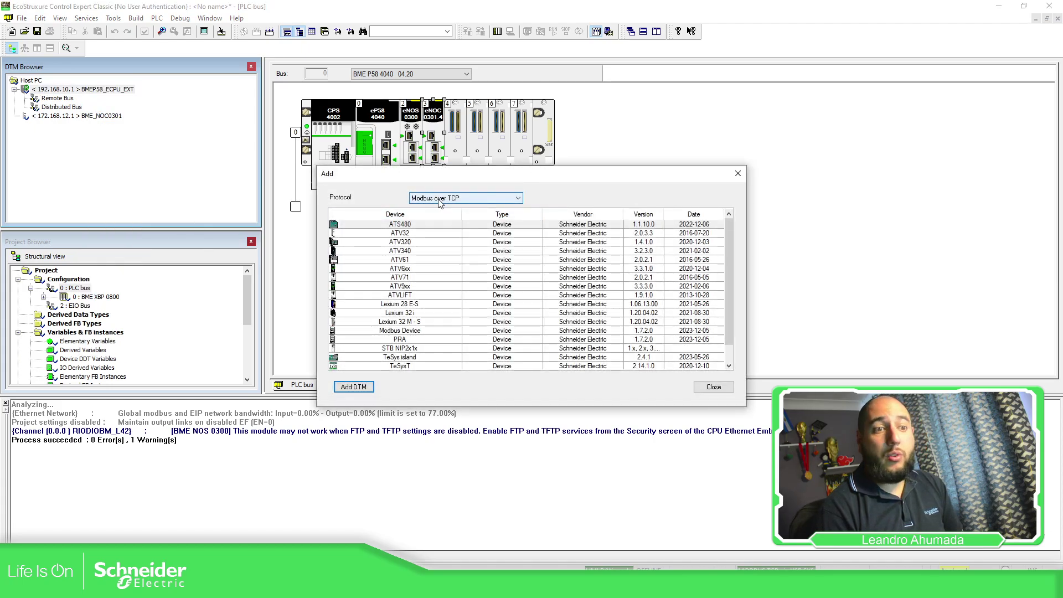
{"action": "scroll", "coordinate": [438, 266], "scroll_direction": "down", "scroll_amount": 1}
{"action": "left_click", "coordinate": [410, 340]}
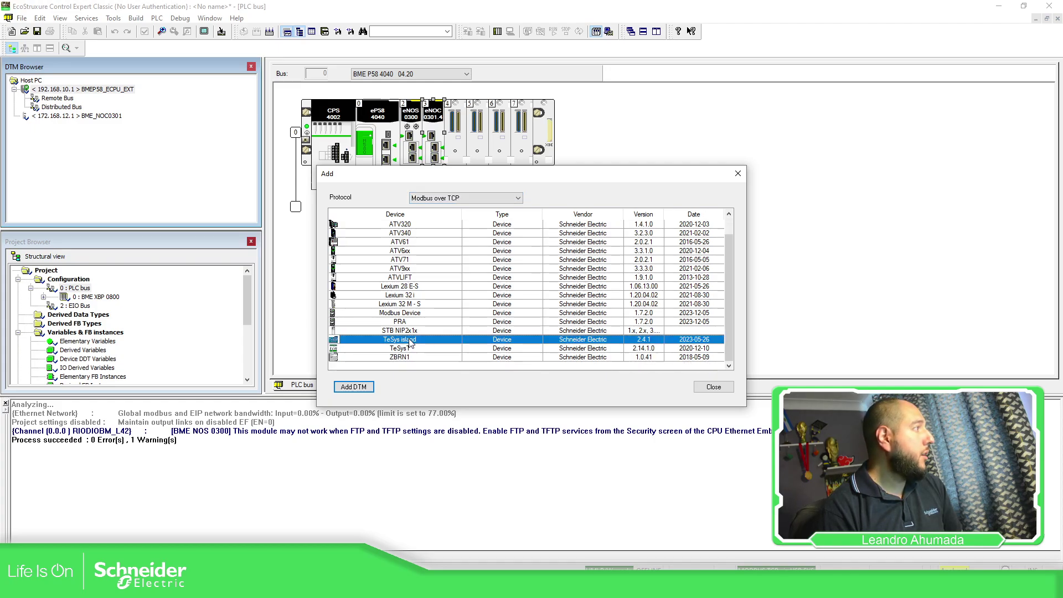
{"action": "left_click", "coordinate": [368, 387]}
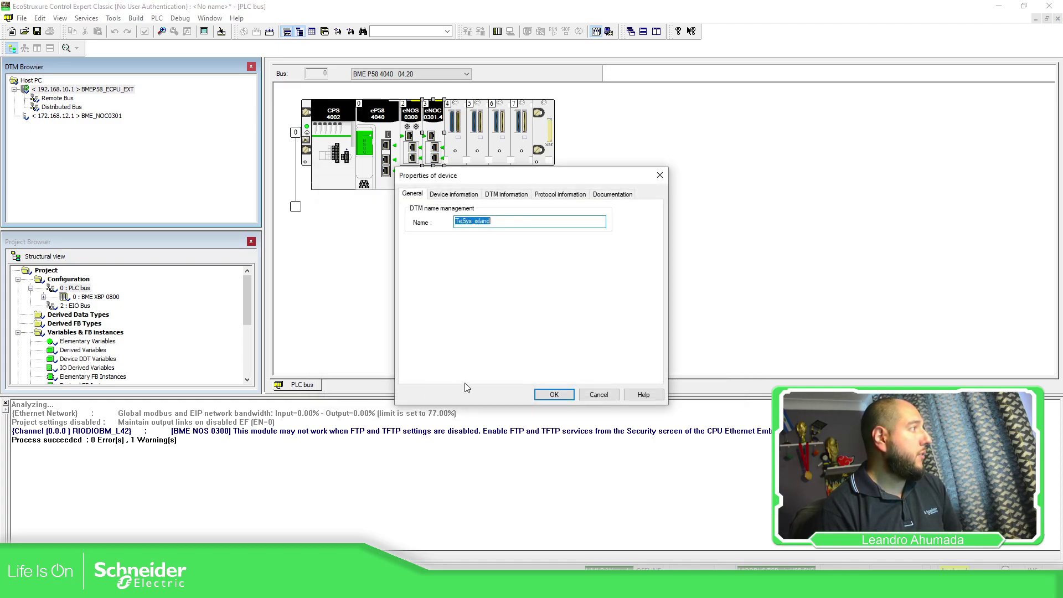
{"action": "left_click", "coordinate": [510, 221]}
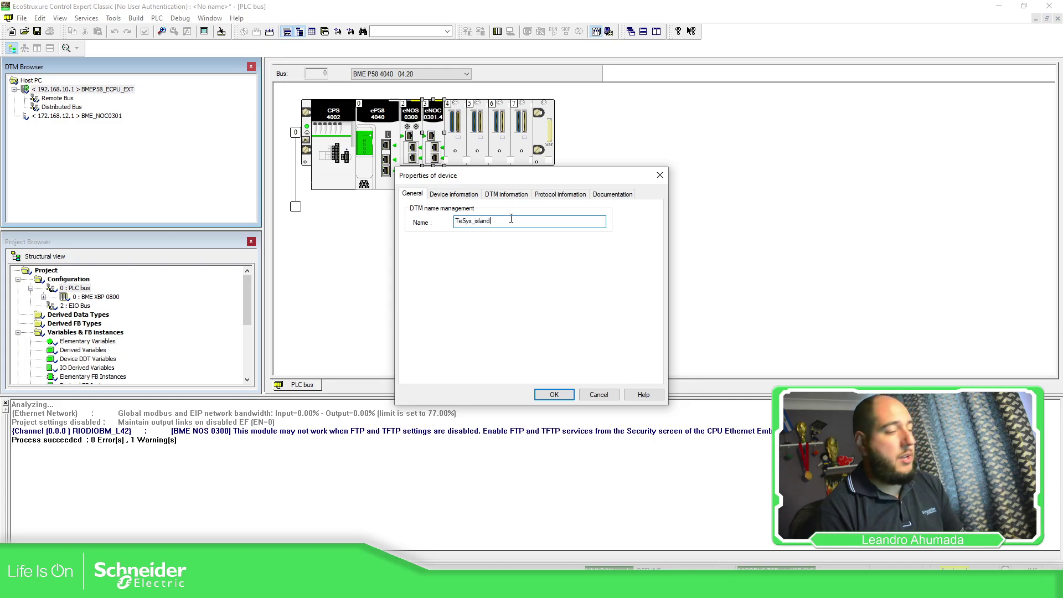
{"action": "type", "text": "2"}
{"action": "left_click", "coordinate": [536, 393]}
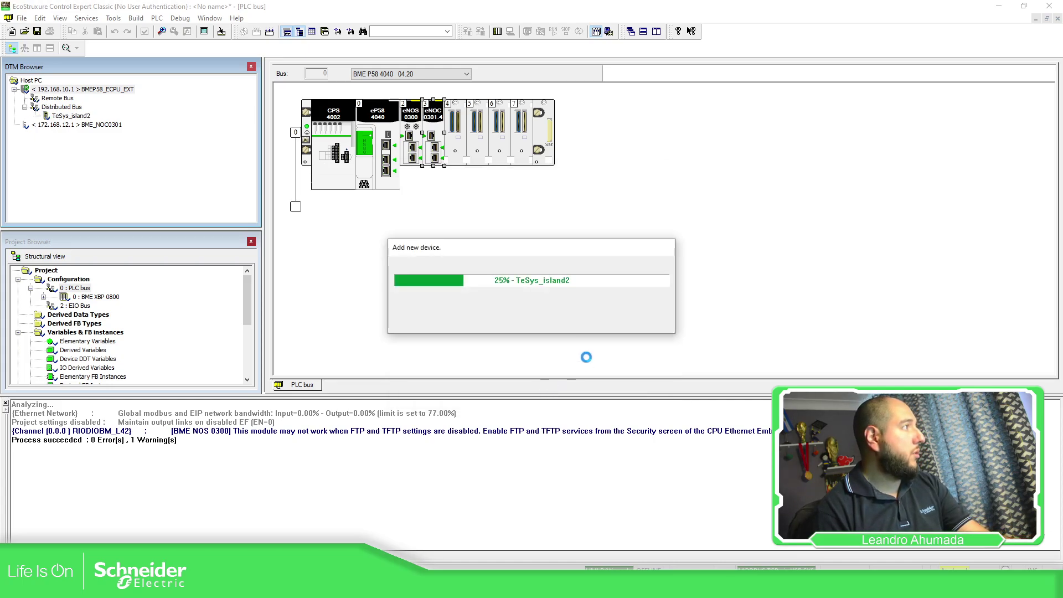
Step: Delete the TeSys_island2 device from the CPU's Distributed Bus
{"action": "left_click", "coordinate": [82, 118]}
{"action": "left_click", "coordinate": [62, 108]}
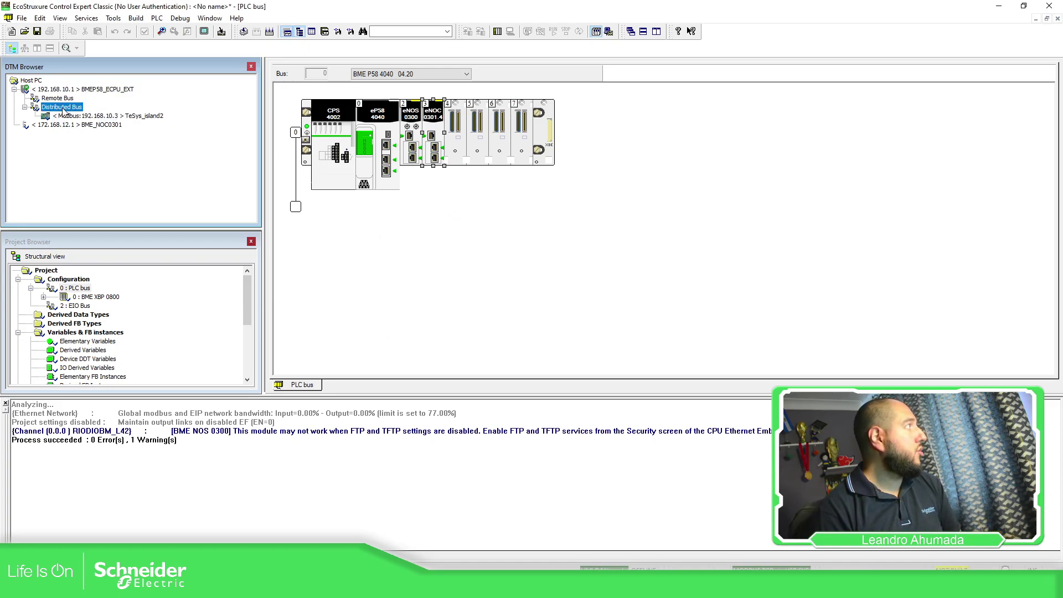
{"action": "left_click", "coordinate": [108, 116]}
{"action": "left_click", "coordinate": [414, 158]}
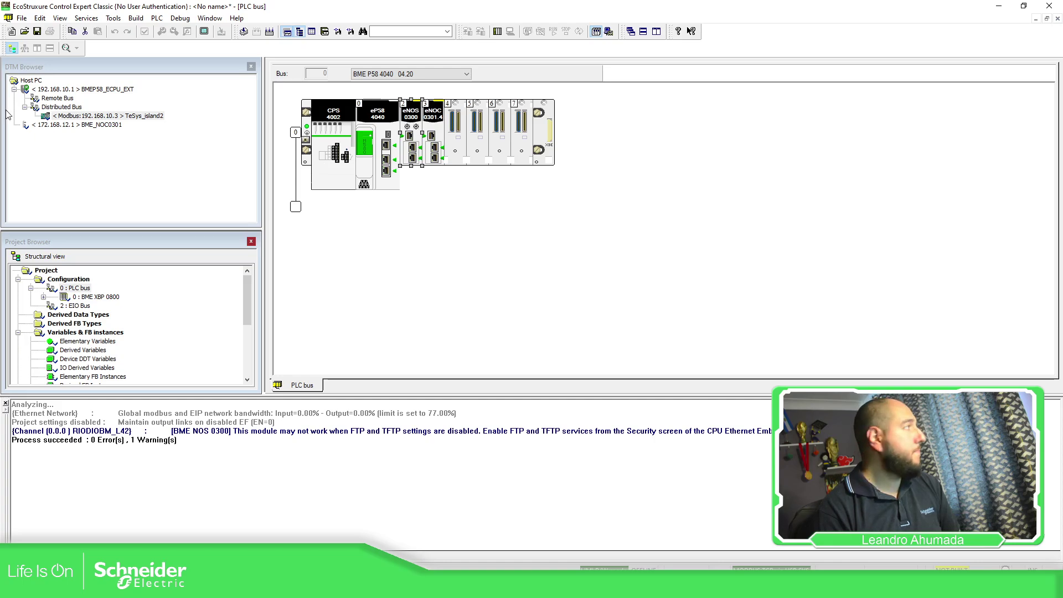
{"action": "right_click", "coordinate": [110, 118]}
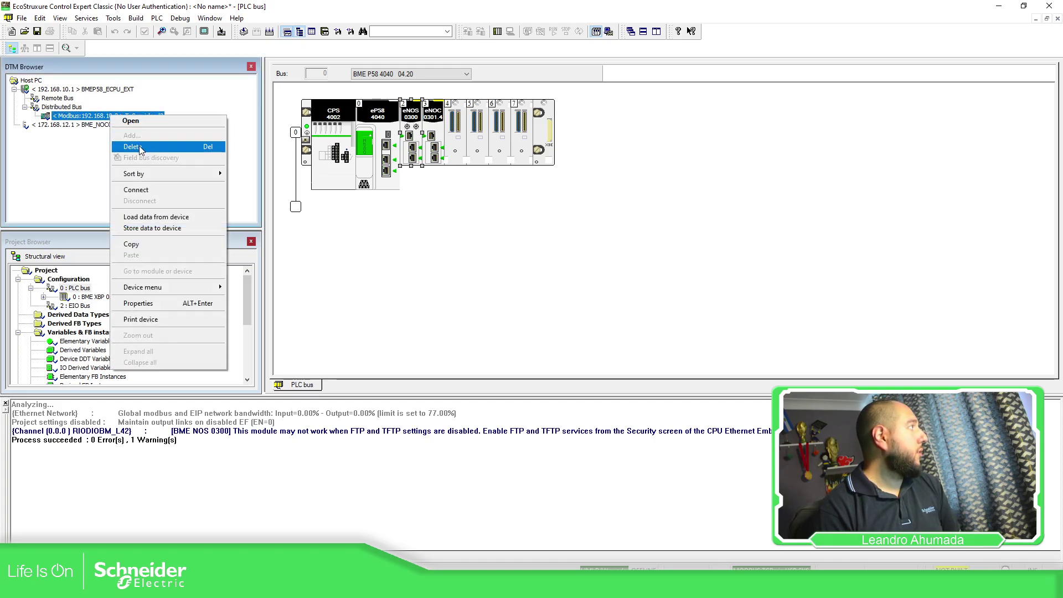
{"action": "left_click", "coordinate": [194, 152]}
{"action": "left_click", "coordinate": [542, 316]}
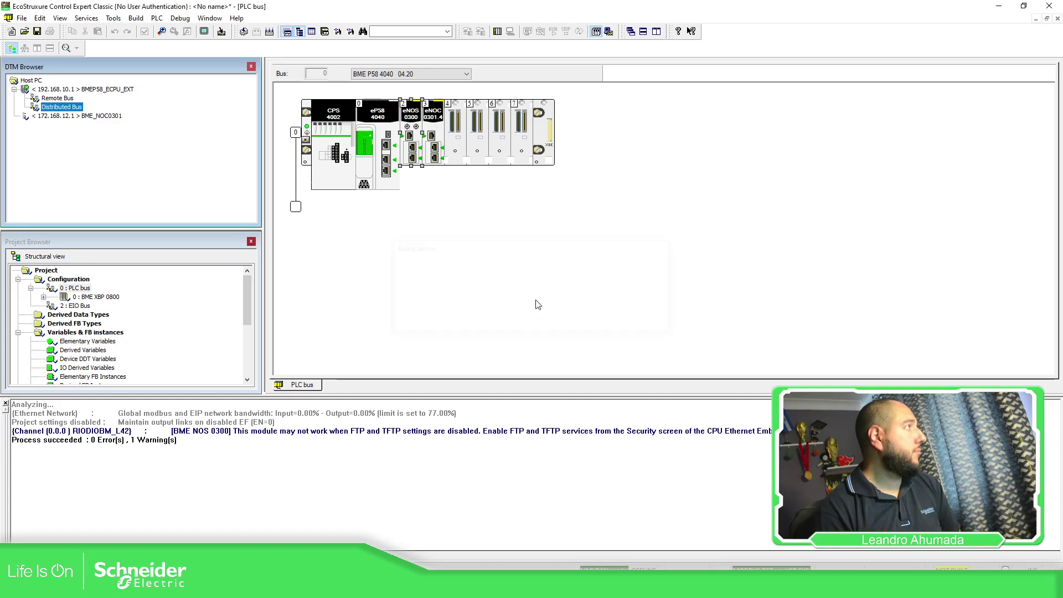
{"action": "left_click", "coordinate": [387, 164]}
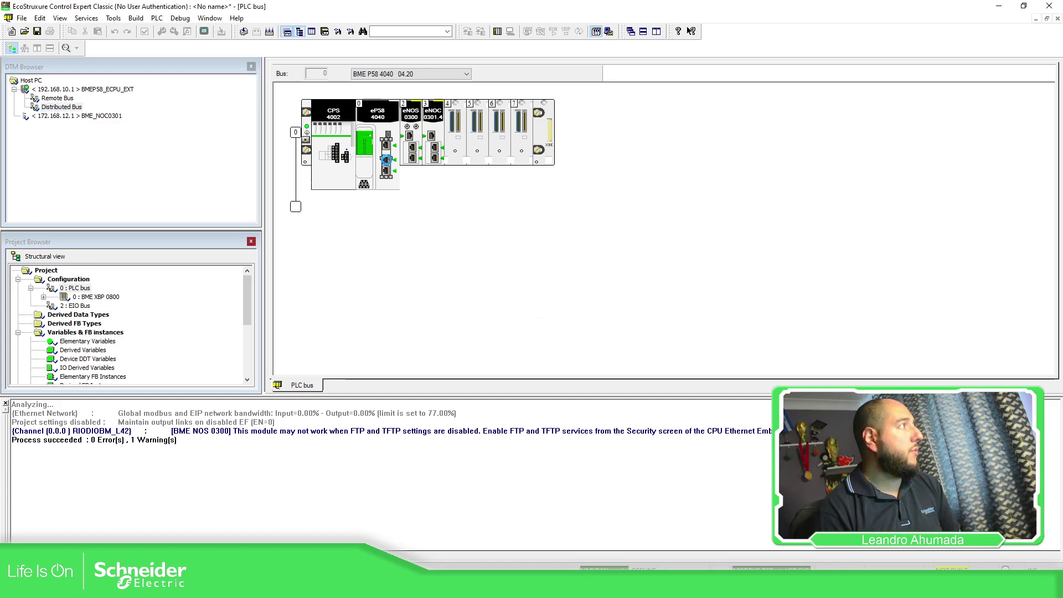
Step: Unlock security on the RIO head and set its main IP to 192.168.1.58
{"action": "double_click", "coordinate": [439, 180]}
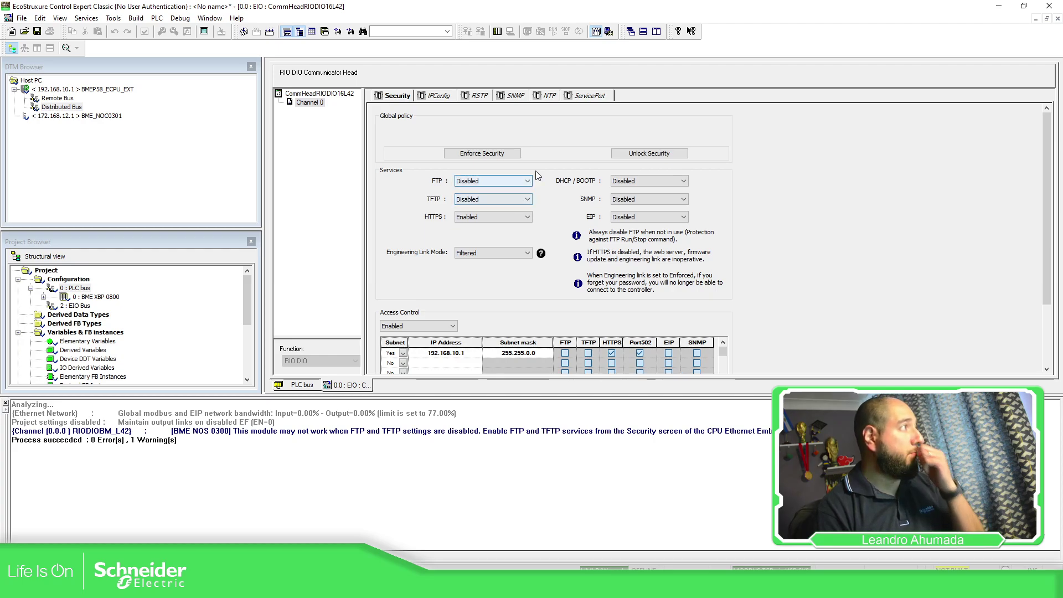
{"action": "left_click", "coordinate": [648, 153]}
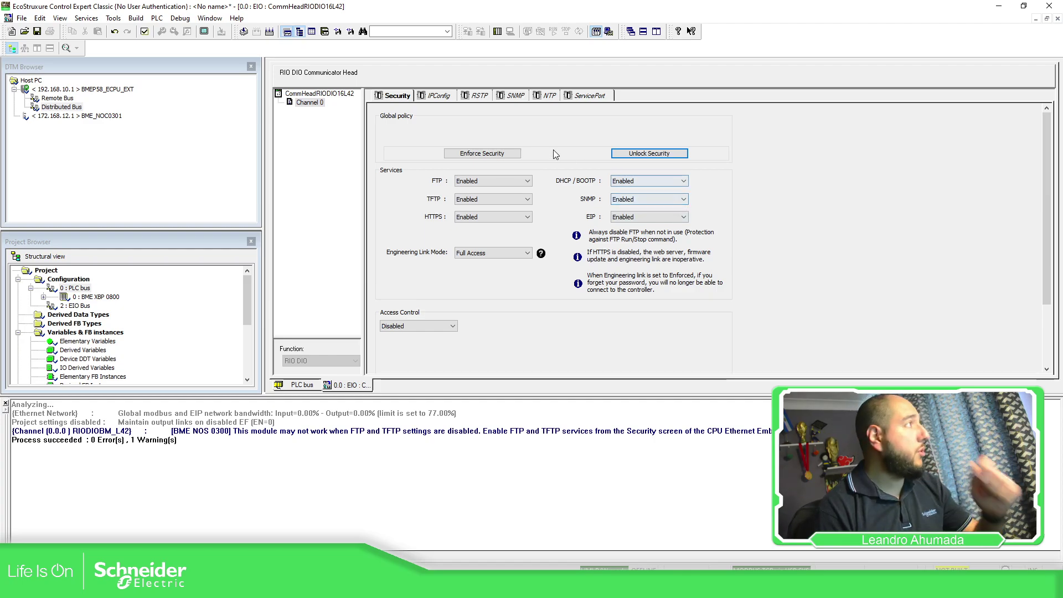
{"action": "left_click", "coordinate": [437, 96]}
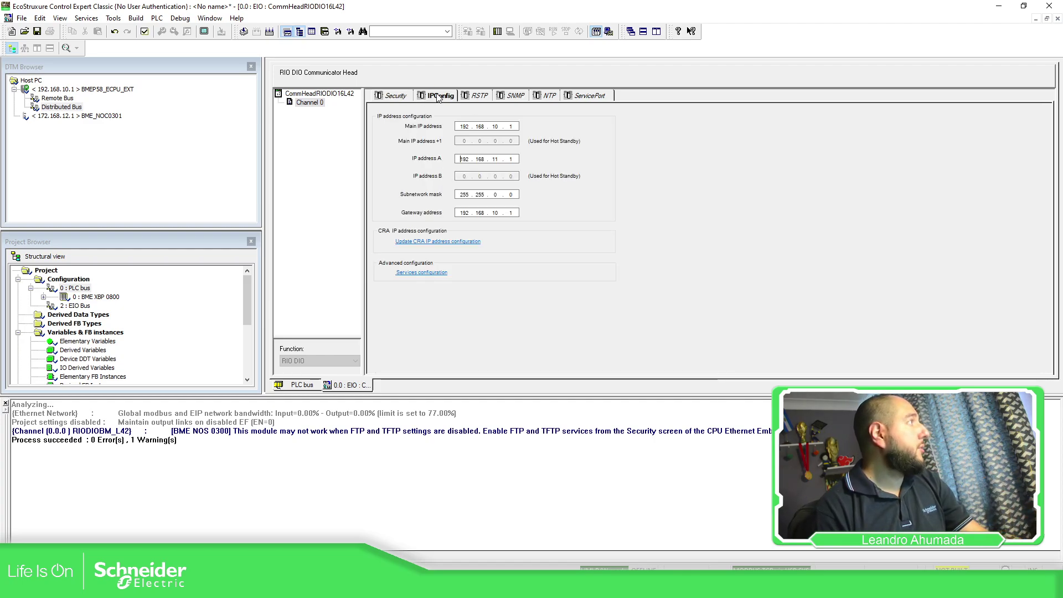
{"action": "double_click", "coordinate": [493, 127]}
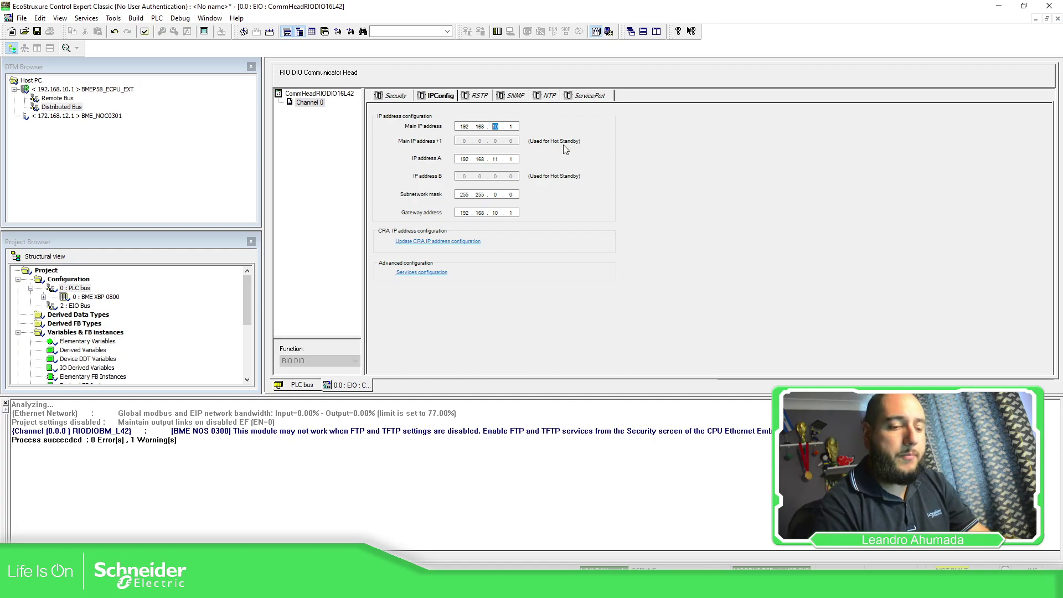
{"action": "type", "text": "1"}
{"action": "key", "text": "Tab"}
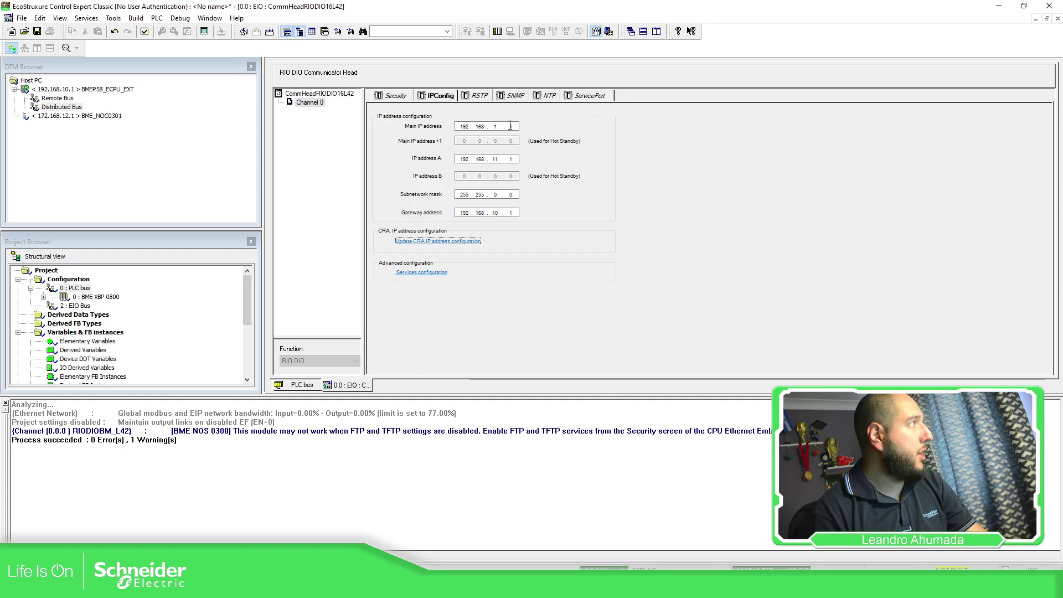
{"action": "double_click", "coordinate": [510, 128]}
{"action": "type", "text": "58"}
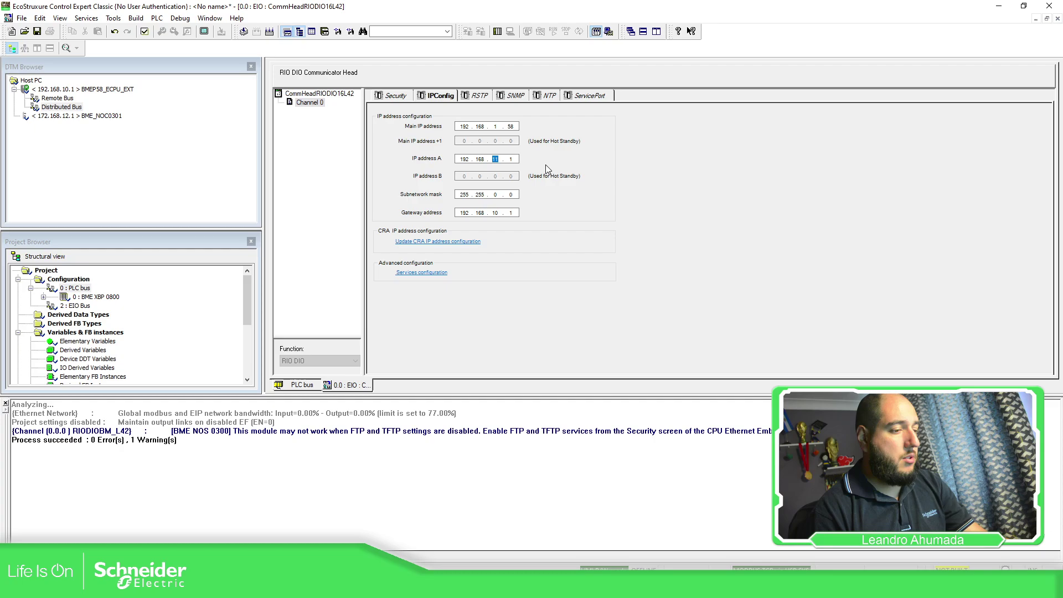
{"action": "type", "text": "1"}
Step: Set IP A to 192.168.1.59, mask 255.255.255.0, gateway 192.168.1.1, and validate
{"action": "double_click", "coordinate": [513, 159]}
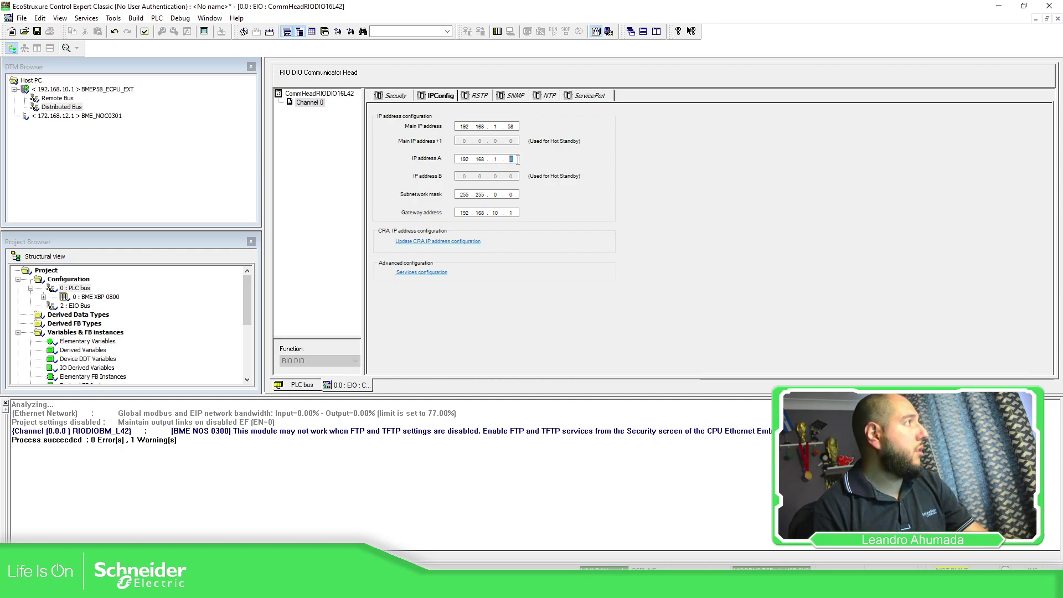
{"action": "type", "text": "85"}
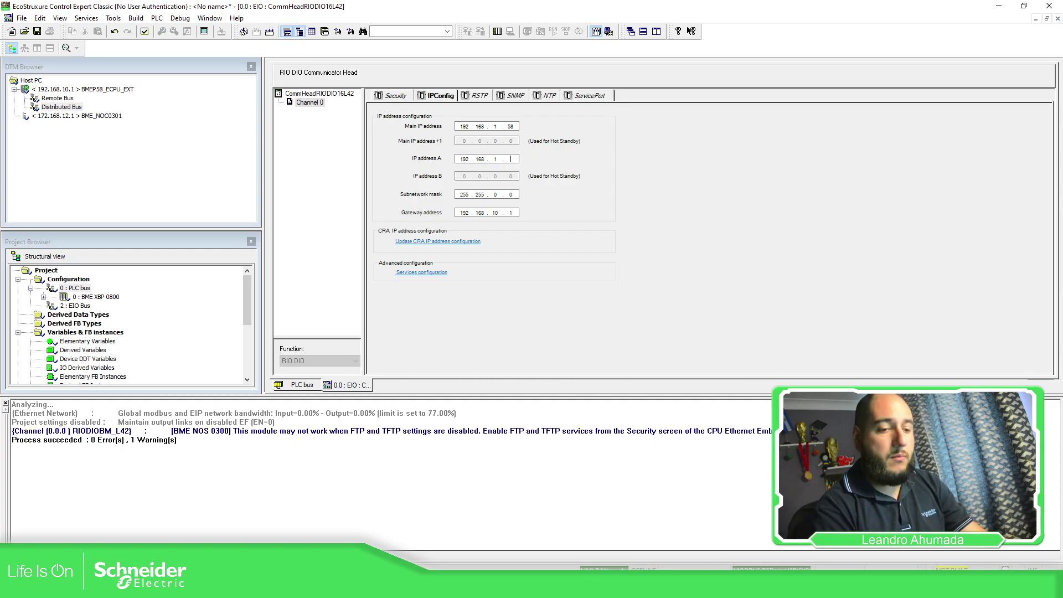
{"action": "type", "text": "59"}
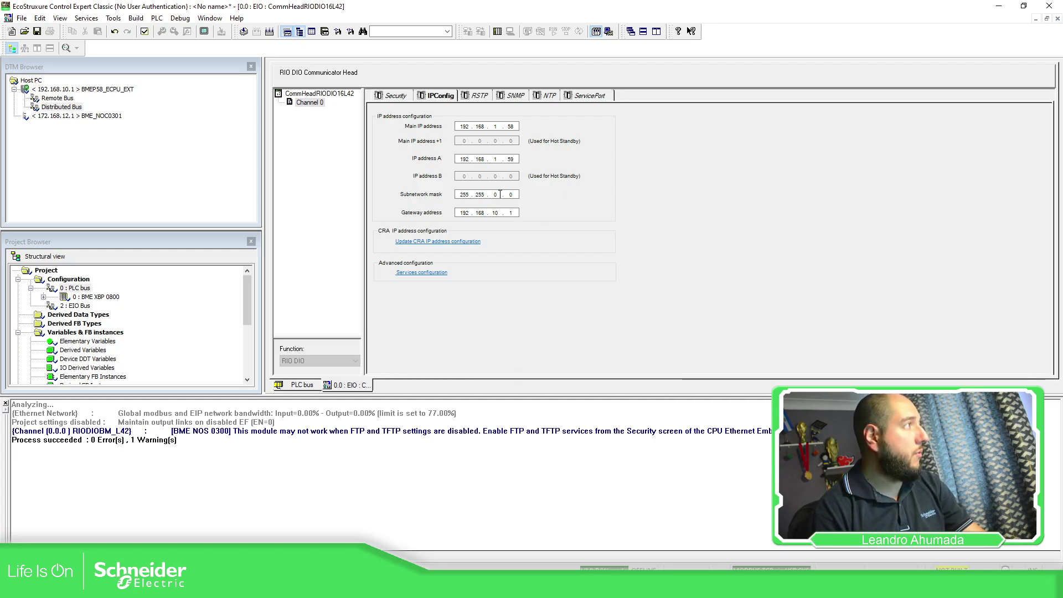
{"action": "double_click", "coordinate": [496, 194]}
{"action": "type", "text": "25"}
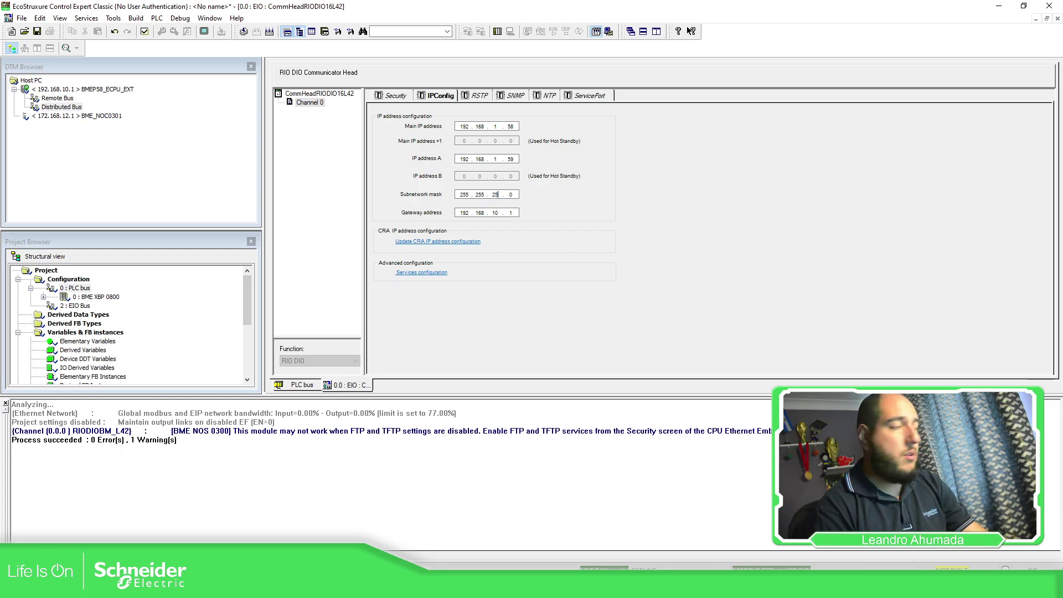
{"action": "type", "text": "5"}
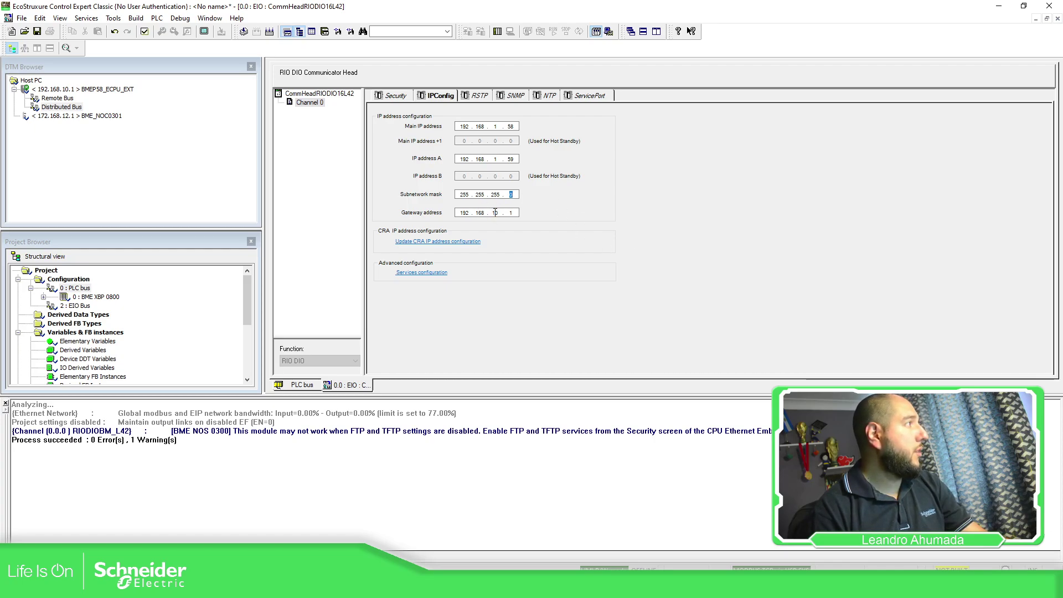
{"action": "double_click", "coordinate": [502, 212]}
{"action": "type", "text": "1"}
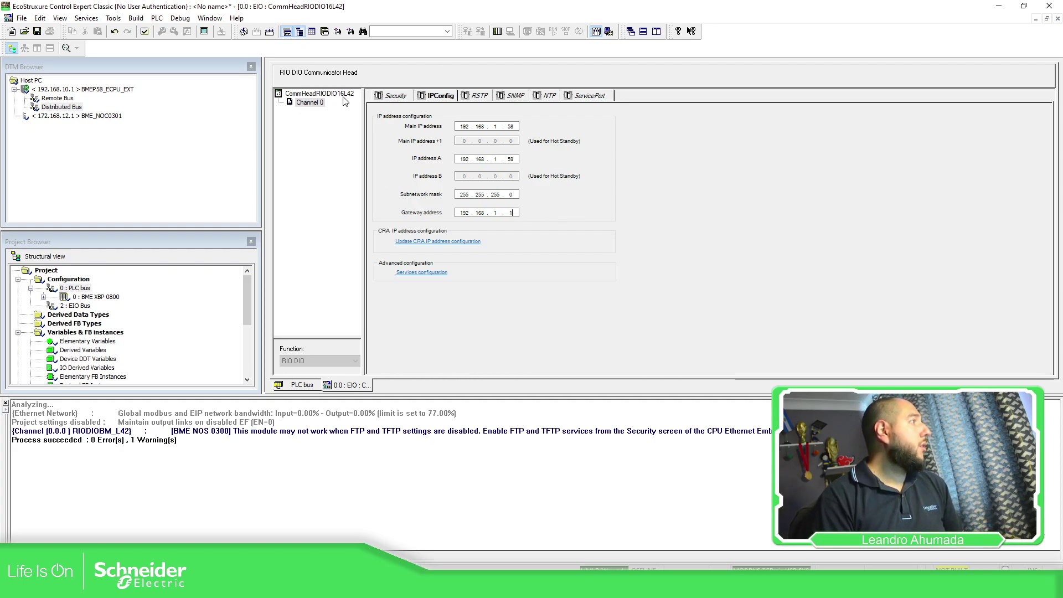
{"action": "left_click", "coordinate": [144, 33]}
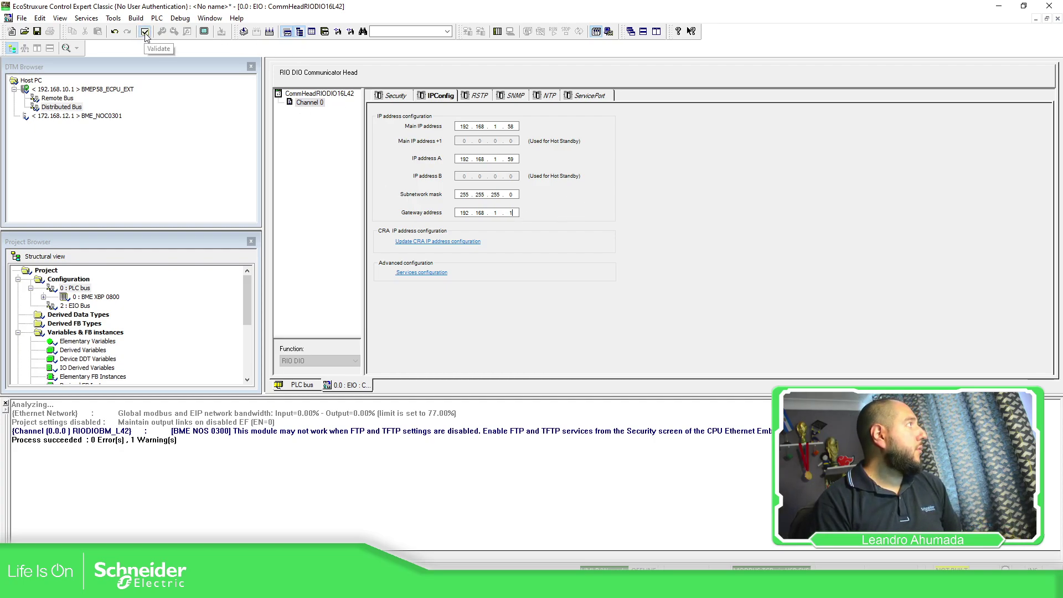
Step: Switch SNMP to version V1, validate again, and return to the PLC bus rack view
{"action": "left_click", "coordinate": [607, 317]}
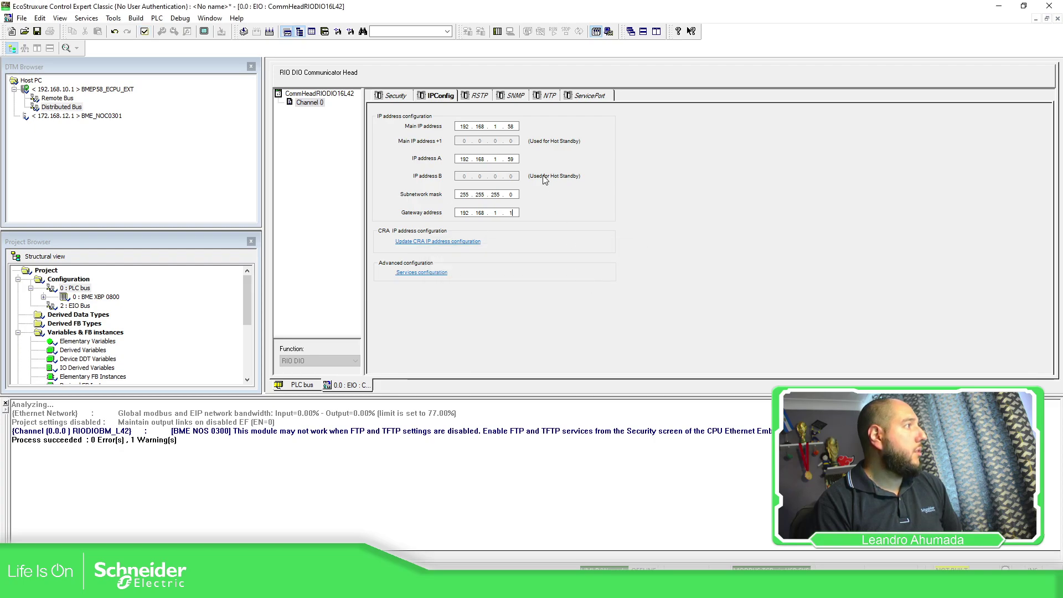
{"action": "left_click", "coordinate": [514, 98]}
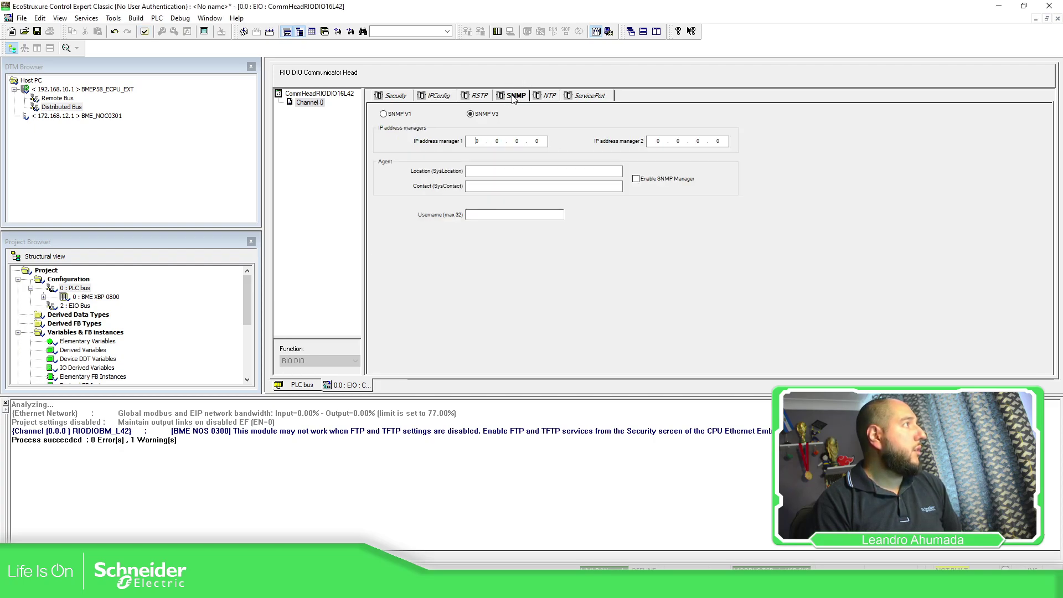
{"action": "left_click", "coordinate": [385, 114]}
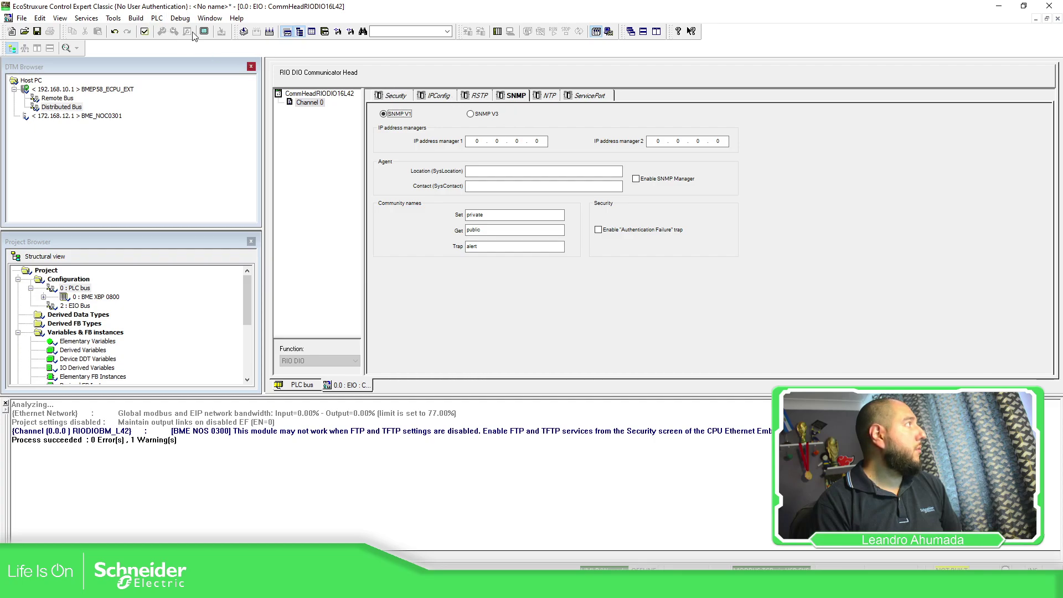
{"action": "left_click", "coordinate": [144, 31]}
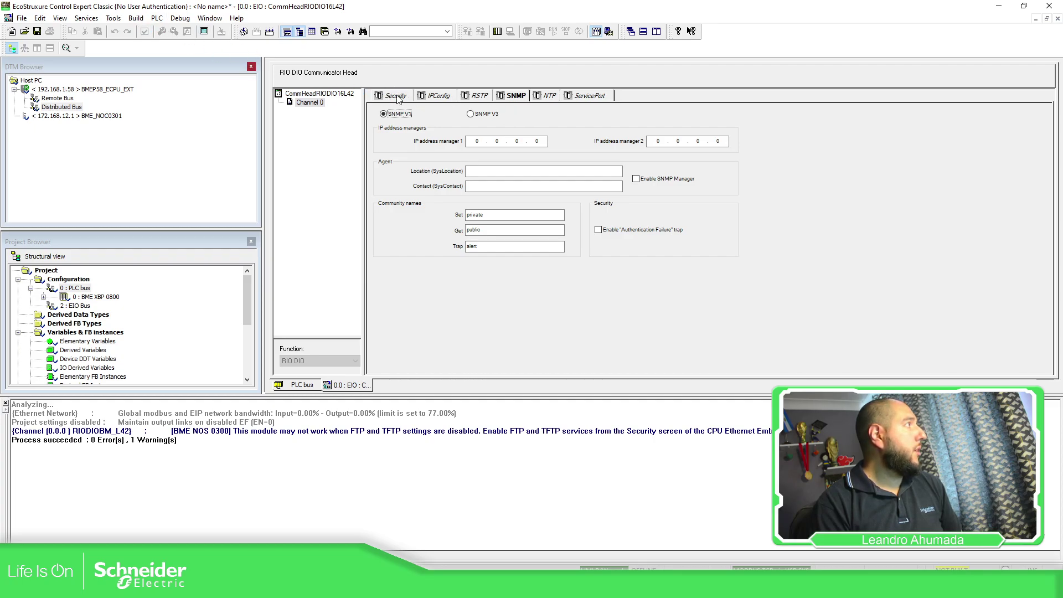
{"action": "left_click", "coordinate": [75, 89]}
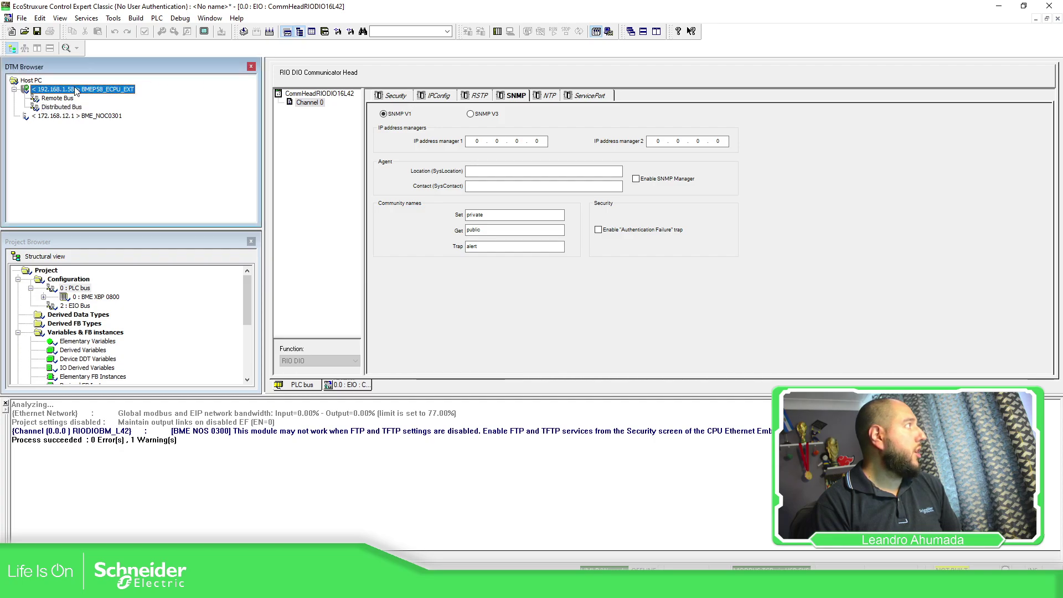
{"action": "left_click", "coordinate": [302, 385]}
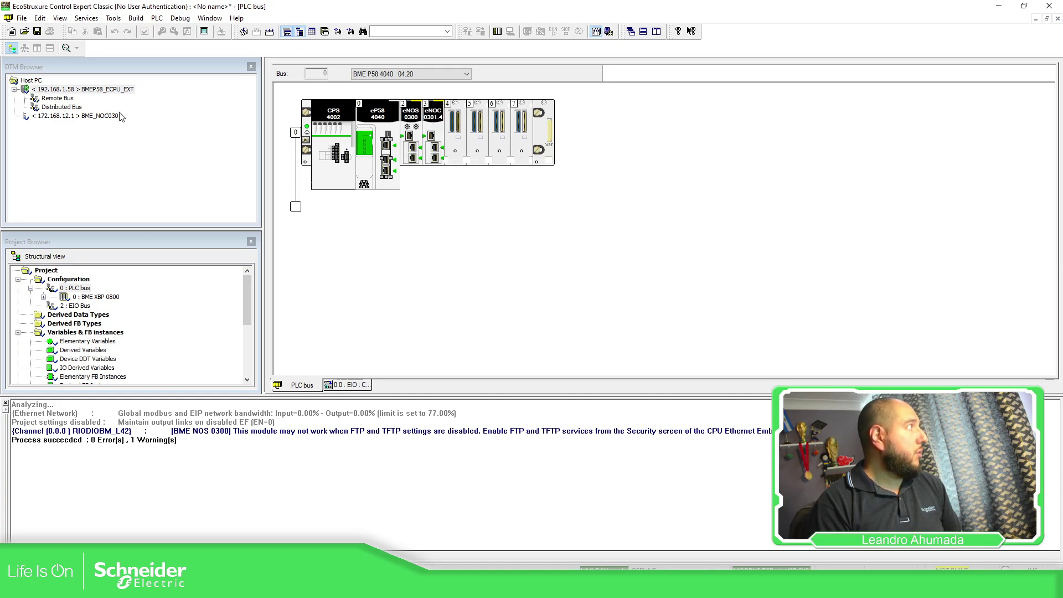
Step: Move the BME NOC 0301.4 module's IP address onto the 192.168.1 network and validate
{"action": "double_click", "coordinate": [441, 162]}
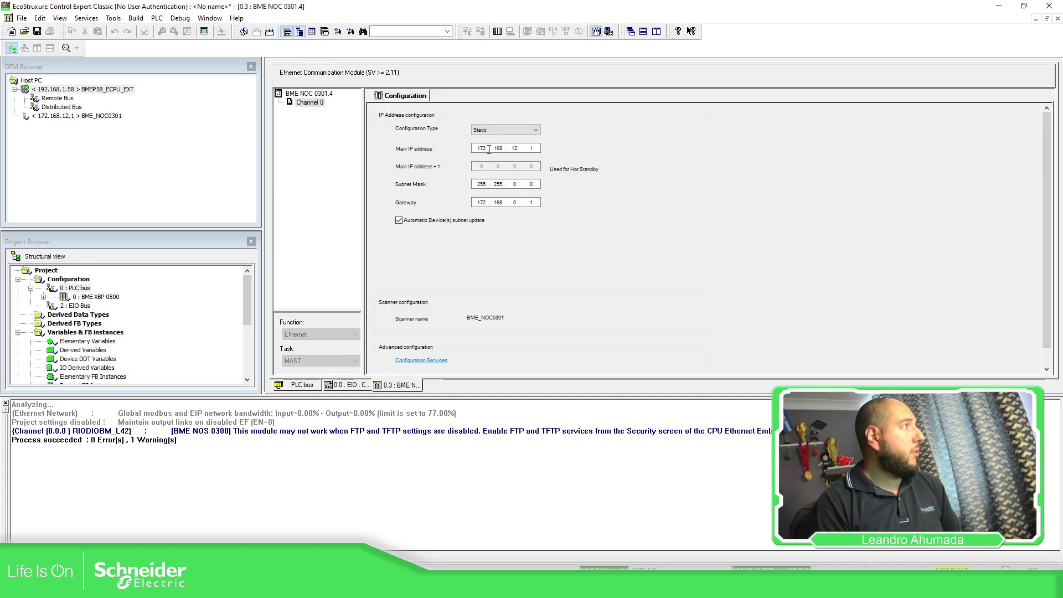
{"action": "type", "text": "19"}
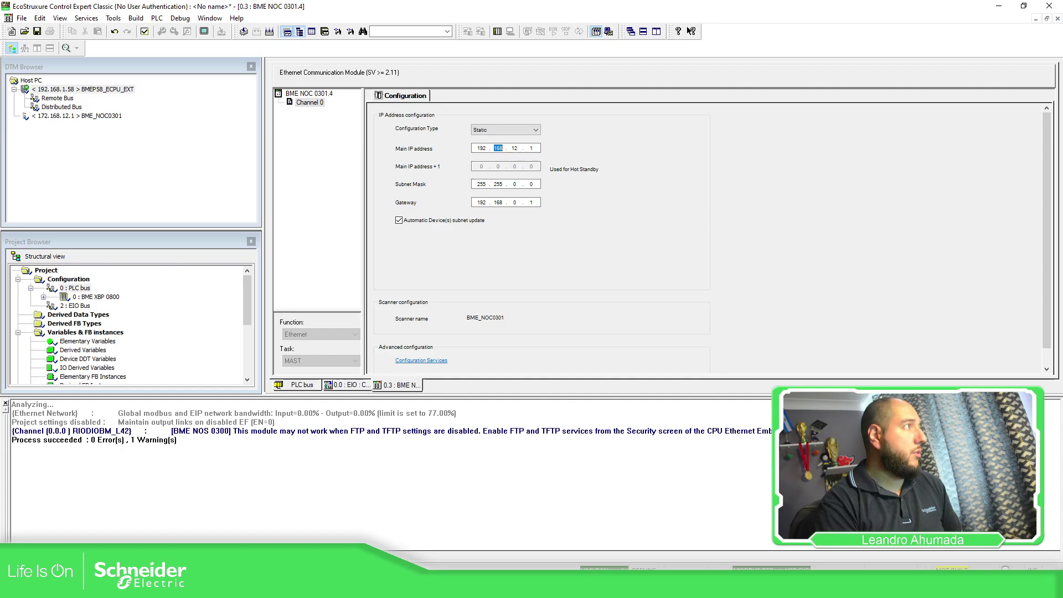
{"action": "type", "text": "2 . 168 . 1"}
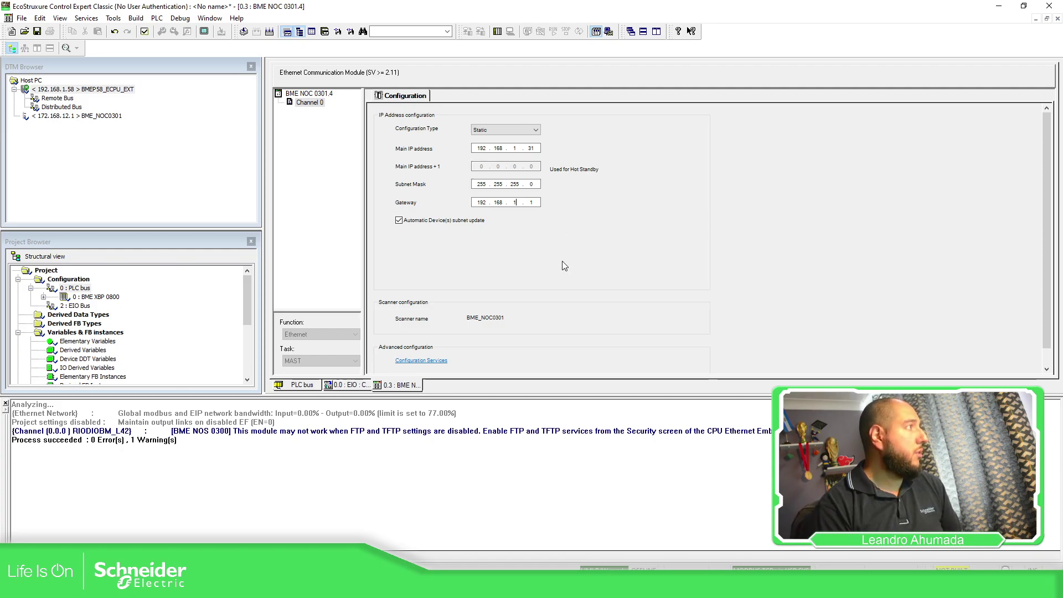
{"action": "scroll", "coordinate": [476, 222], "scroll_direction": "down", "scroll_amount": 1}
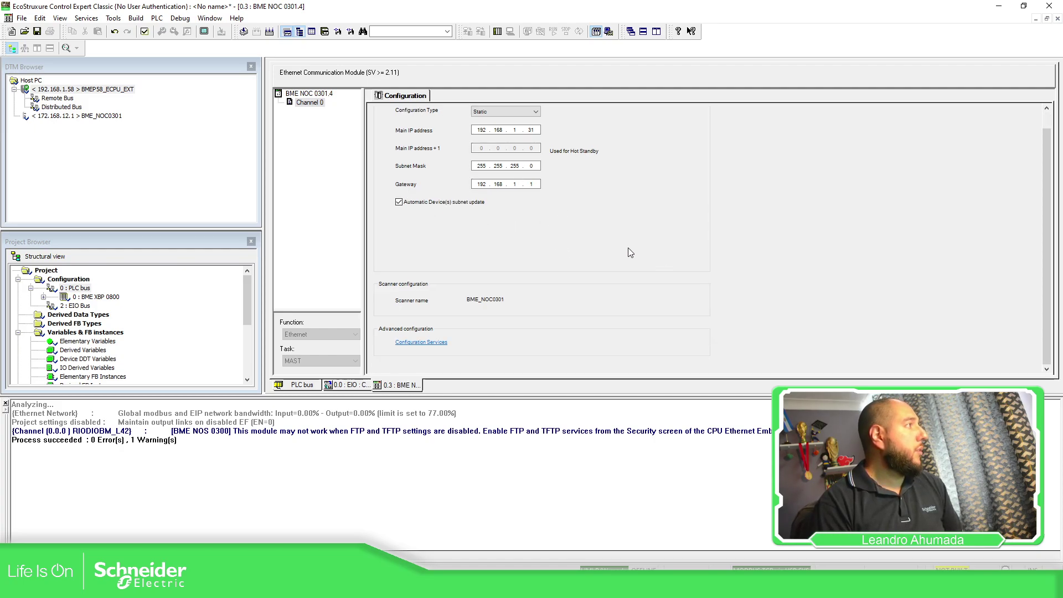
{"action": "left_click", "coordinate": [144, 32]}
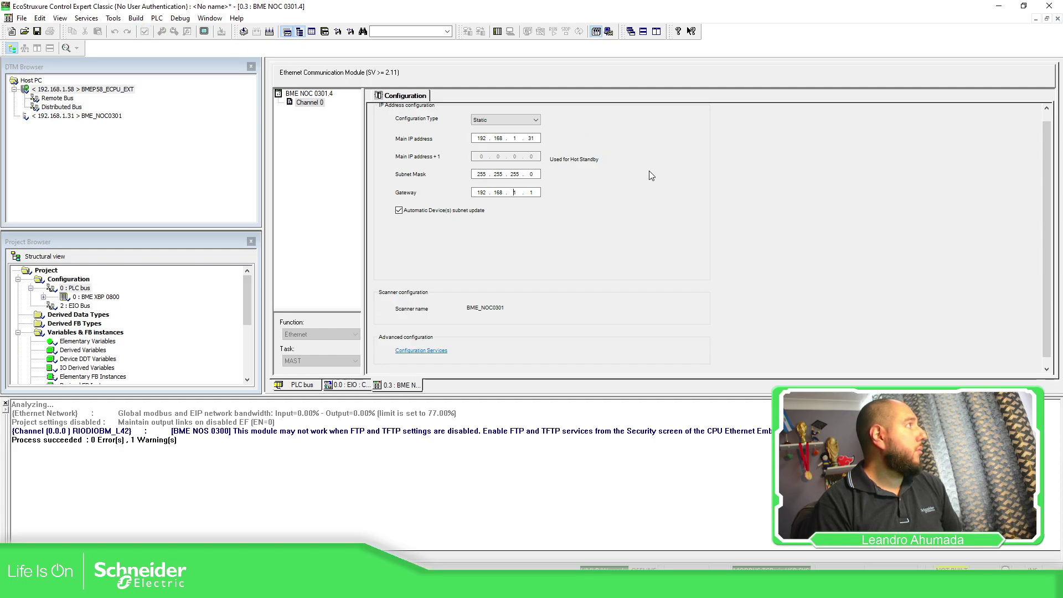
{"action": "scroll", "coordinate": [541, 250], "scroll_direction": "down", "scroll_amount": 1}
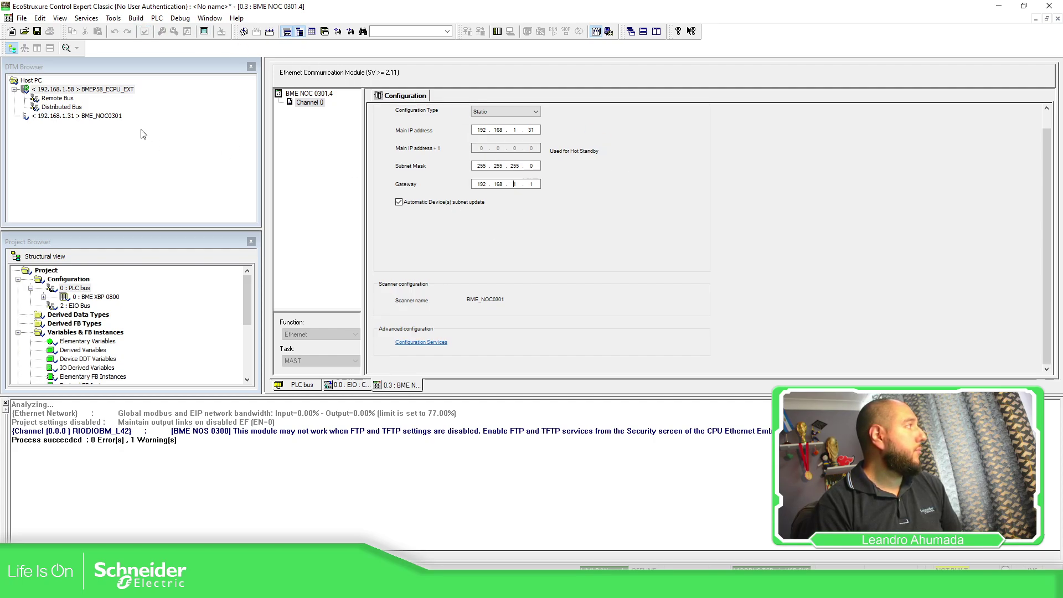
{"action": "left_click", "coordinate": [302, 385]}
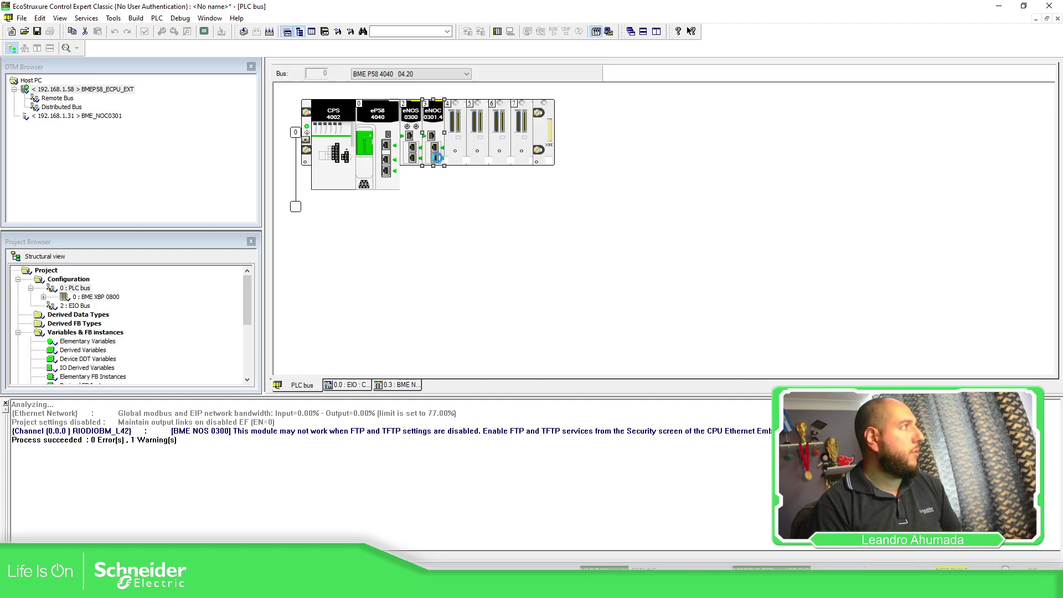
Step: Set the NOC address to 192.168.1.15, validate, and re-analyze with 0 errors, 0 warnings
{"action": "double_click", "coordinate": [437, 159]}
{"action": "type", "text": "15"}
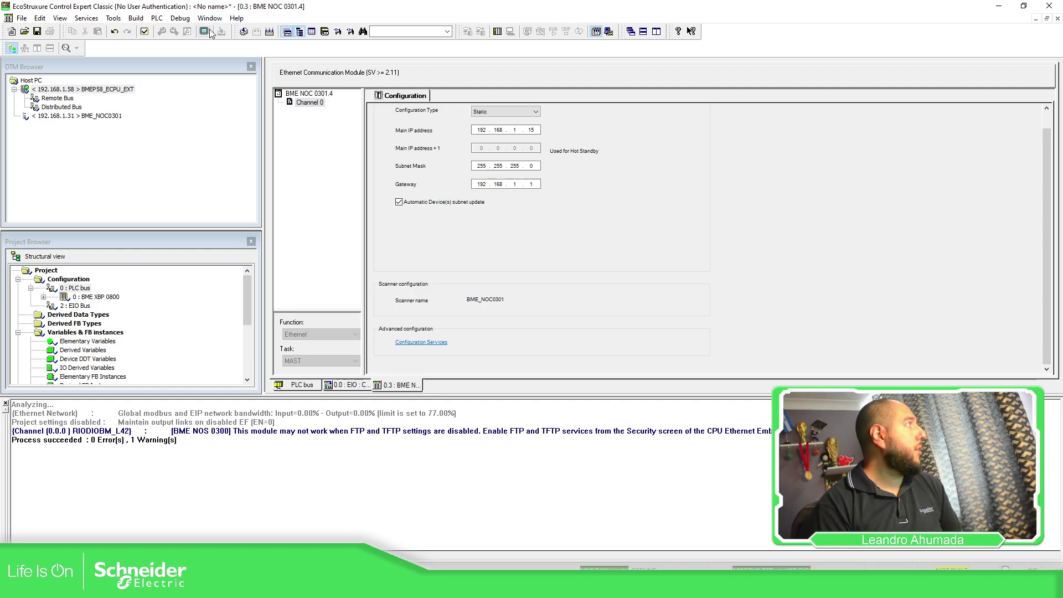
{"action": "left_click", "coordinate": [244, 31]}
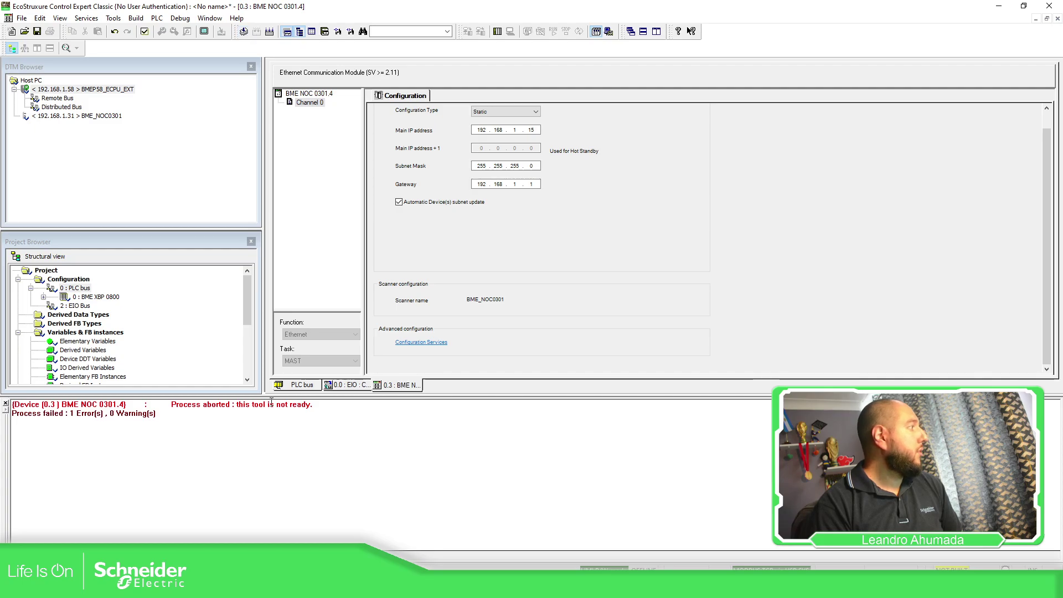
{"action": "left_click", "coordinate": [145, 31]}
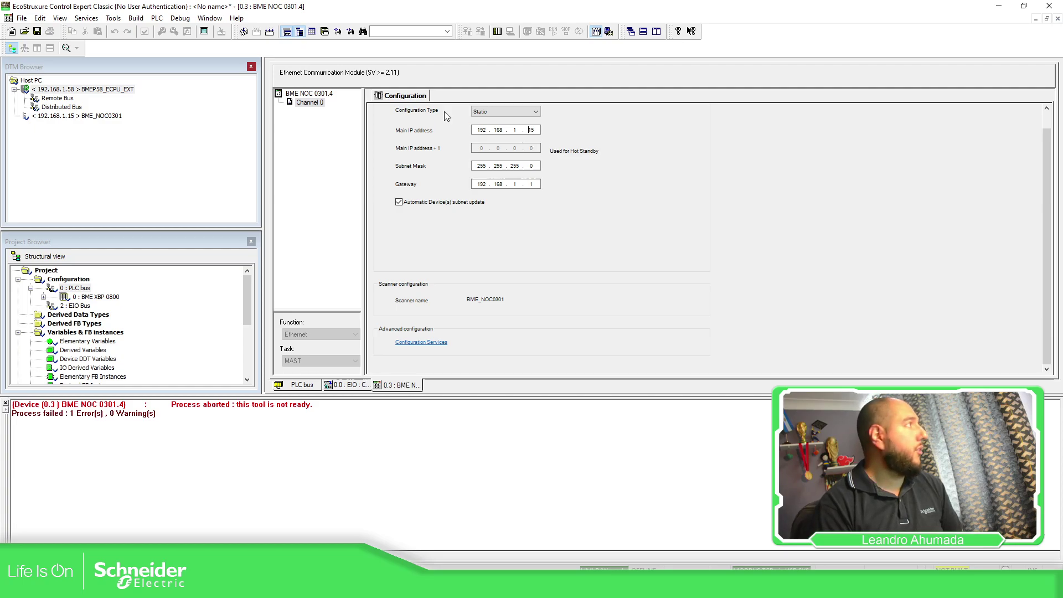
{"action": "left_click", "coordinate": [243, 32]}
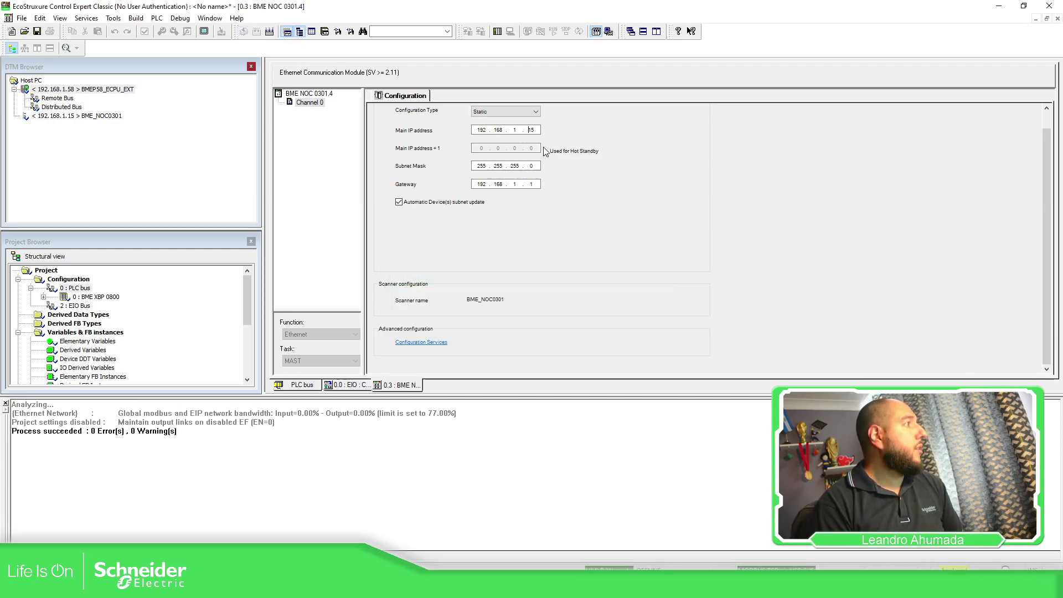
{"action": "left_click", "coordinate": [289, 384]}
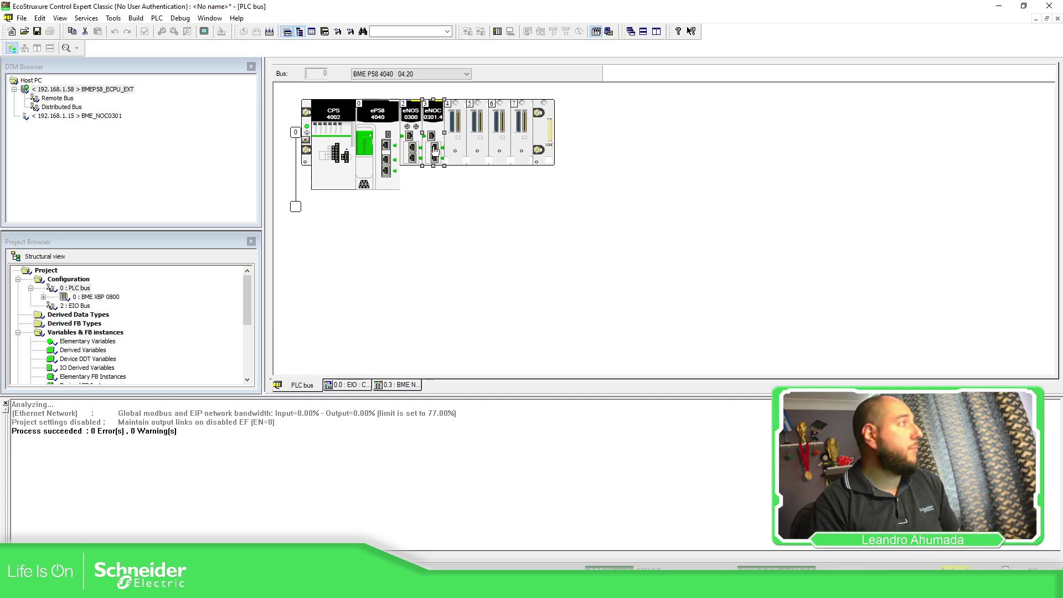
Step: Start adding a device under BME_NOC0301 and browse the EtherNet/IP device list
{"action": "left_click", "coordinate": [45, 69]}
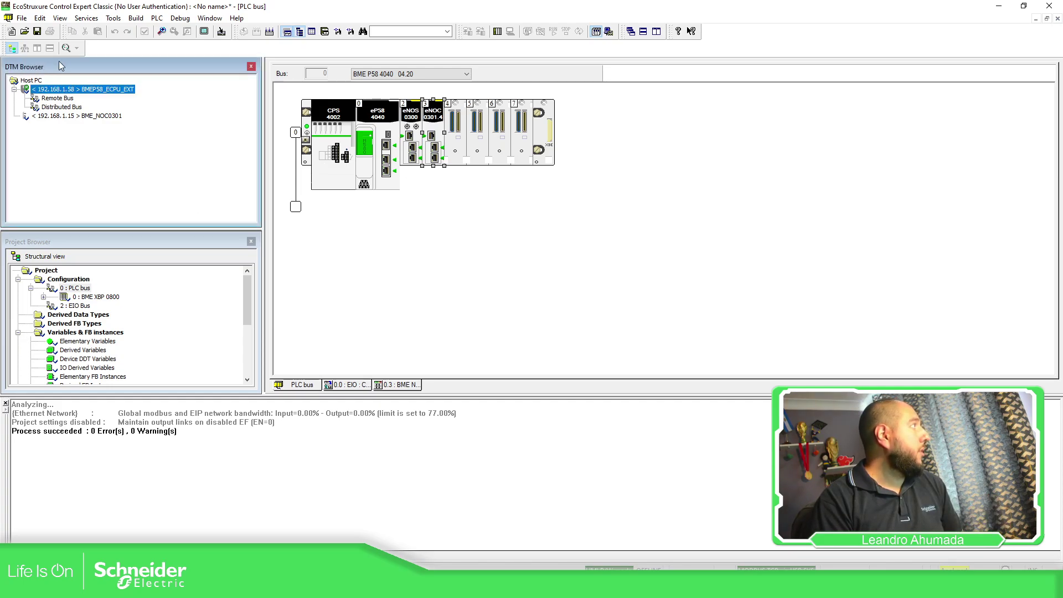
{"action": "left_click", "coordinate": [109, 116]}
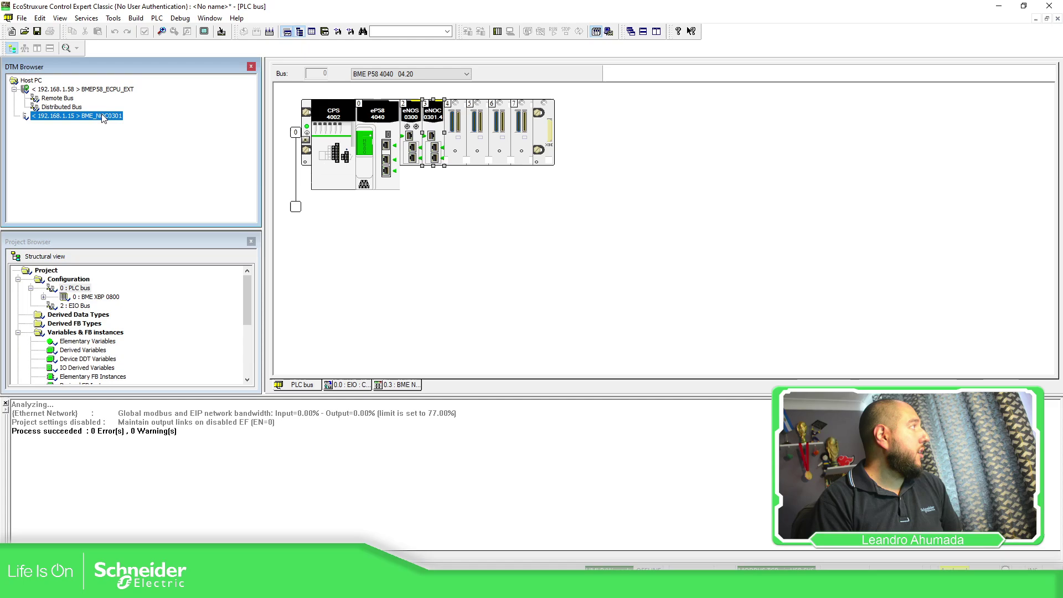
{"action": "right_click", "coordinate": [107, 116]}
{"action": "left_click", "coordinate": [123, 136]}
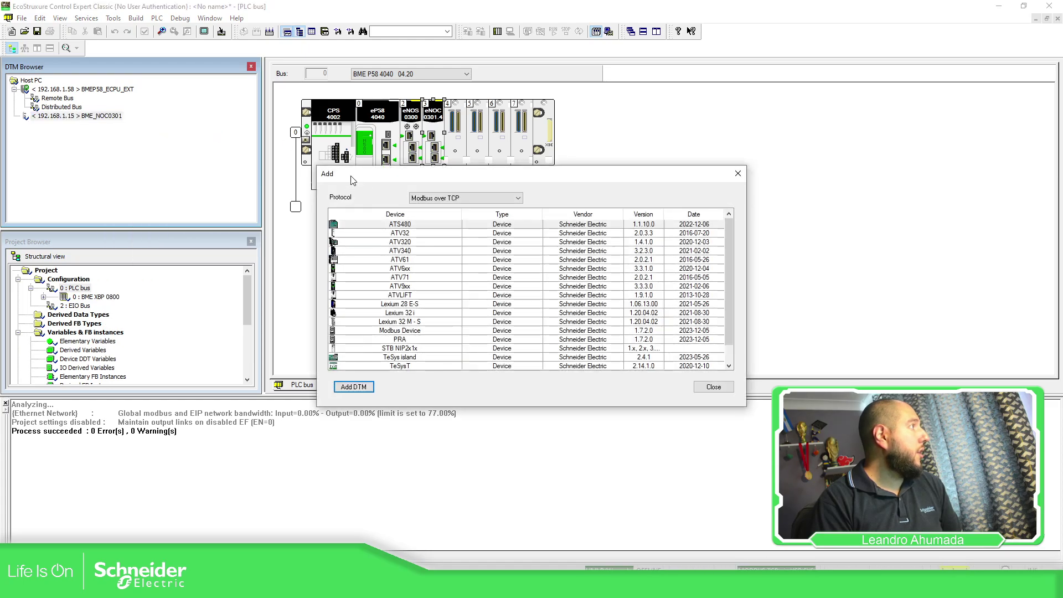
{"action": "left_click", "coordinate": [496, 200]}
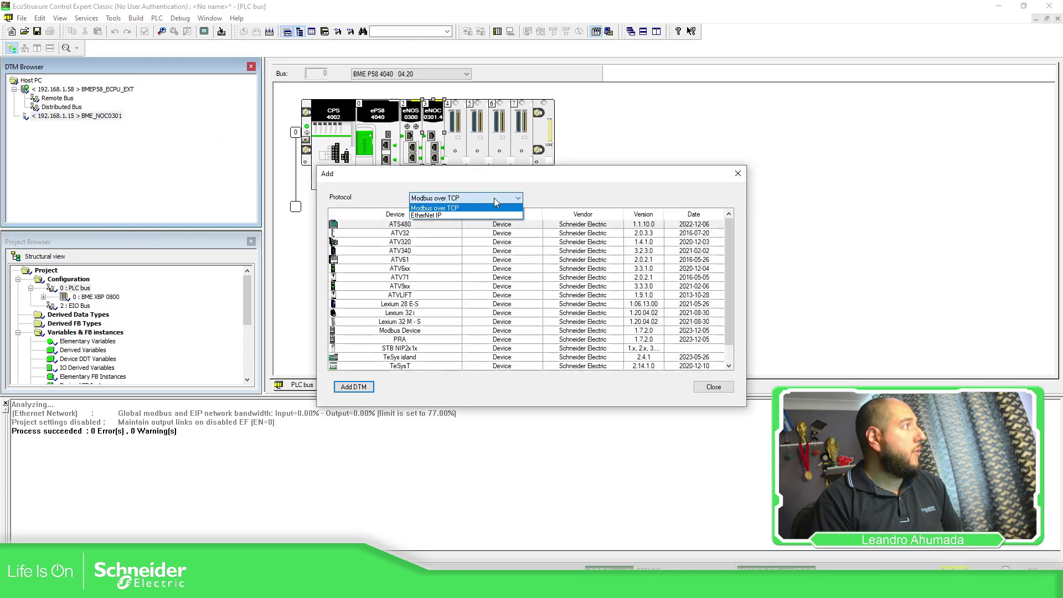
{"action": "left_click", "coordinate": [443, 216]}
{"action": "scroll", "coordinate": [400, 235], "scroll_direction": "down", "scroll_amount": 10}
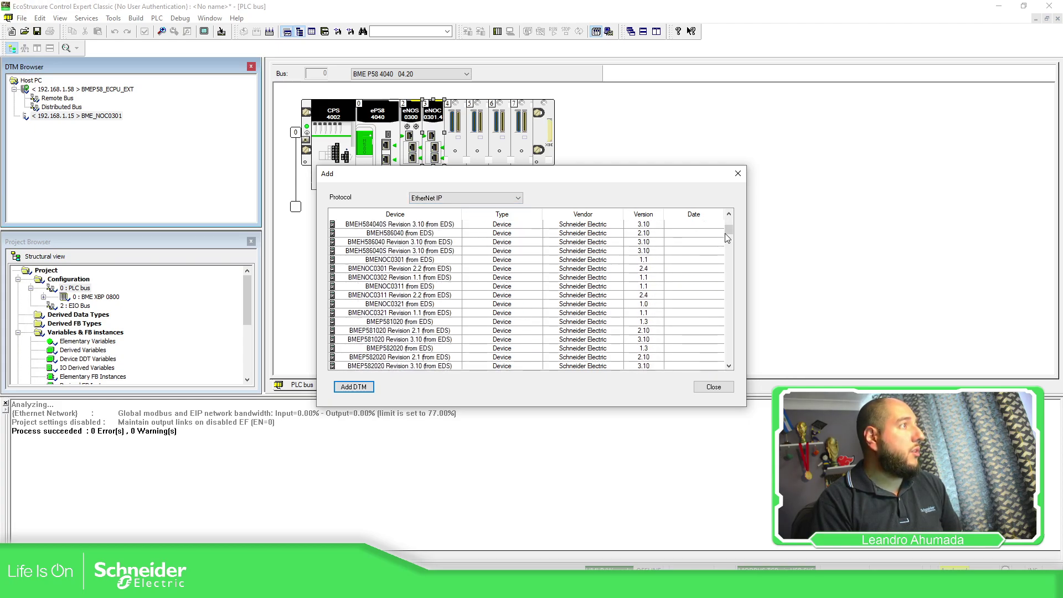
{"action": "mouse_move", "coordinate": [727, 237]}
{"action": "left_mouse_down"}
{"action": "mouse_move", "coordinate": [746, 363]}
{"action": "mouse_move", "coordinate": [739, 231]}
{"action": "left_mouse_up"}
Step: Add a Modbus over TCP TeSys island device named MyTeSysIsland under the NOC
{"action": "left_click", "coordinate": [467, 197]}
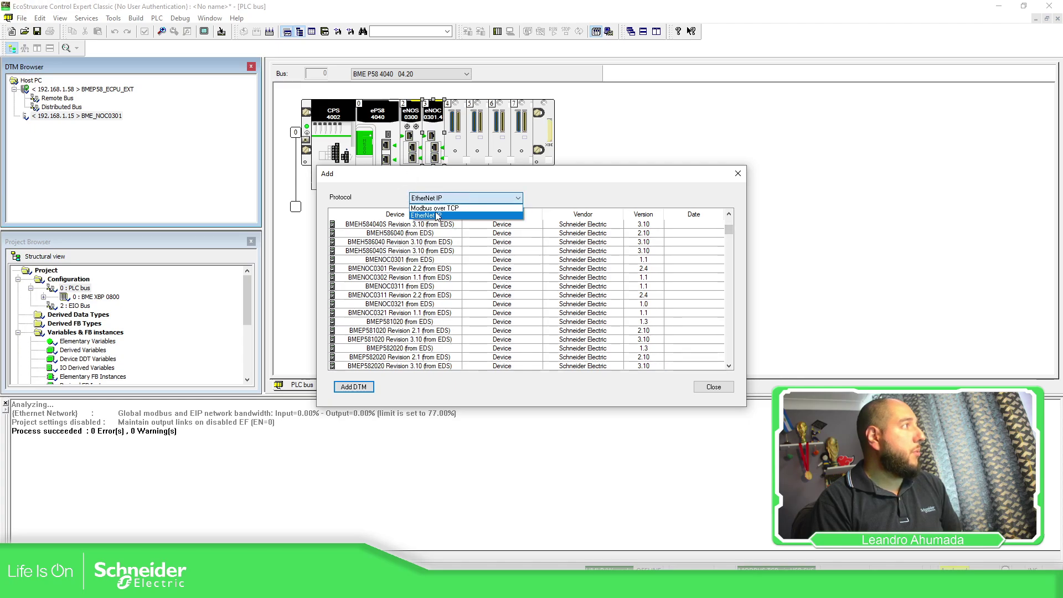
{"action": "left_click", "coordinate": [438, 216]}
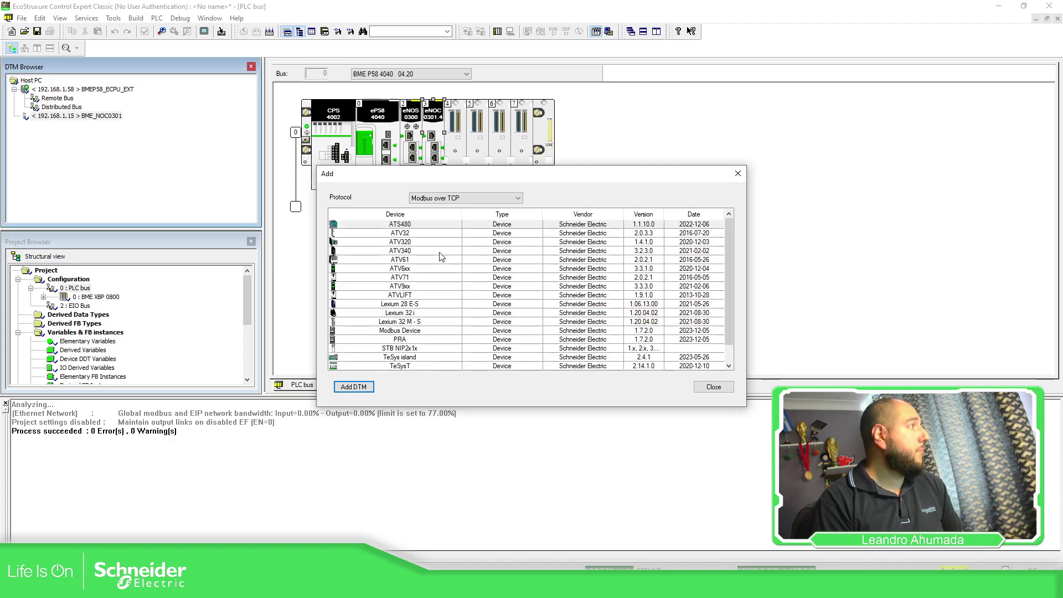
{"action": "scroll", "coordinate": [442, 278], "scroll_direction": "down", "scroll_amount": 1}
{"action": "left_click", "coordinate": [421, 340]}
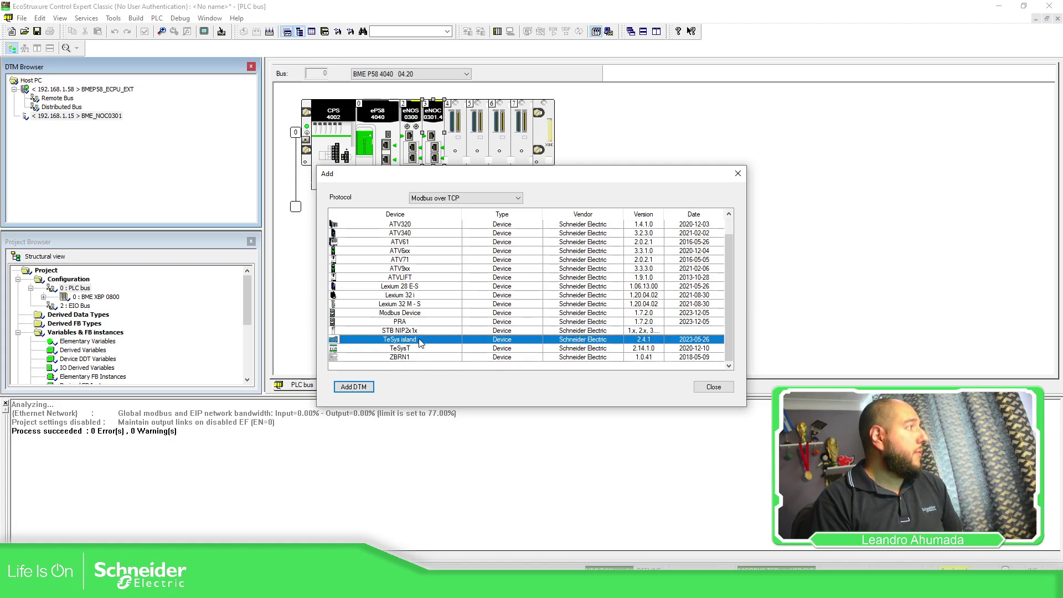
{"action": "left_click", "coordinate": [354, 386]}
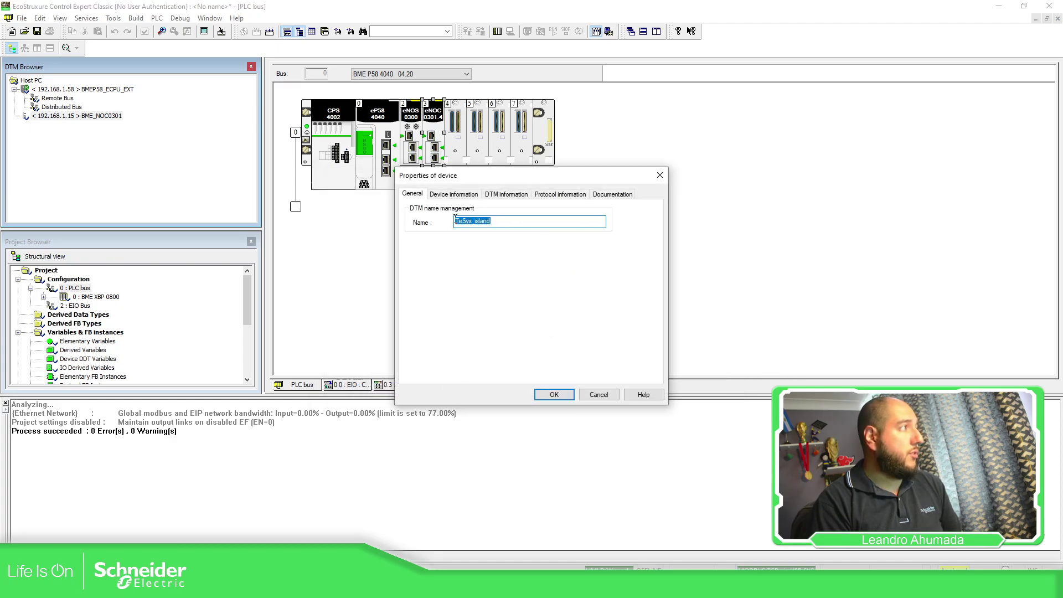
{"action": "type", "text": "My"}
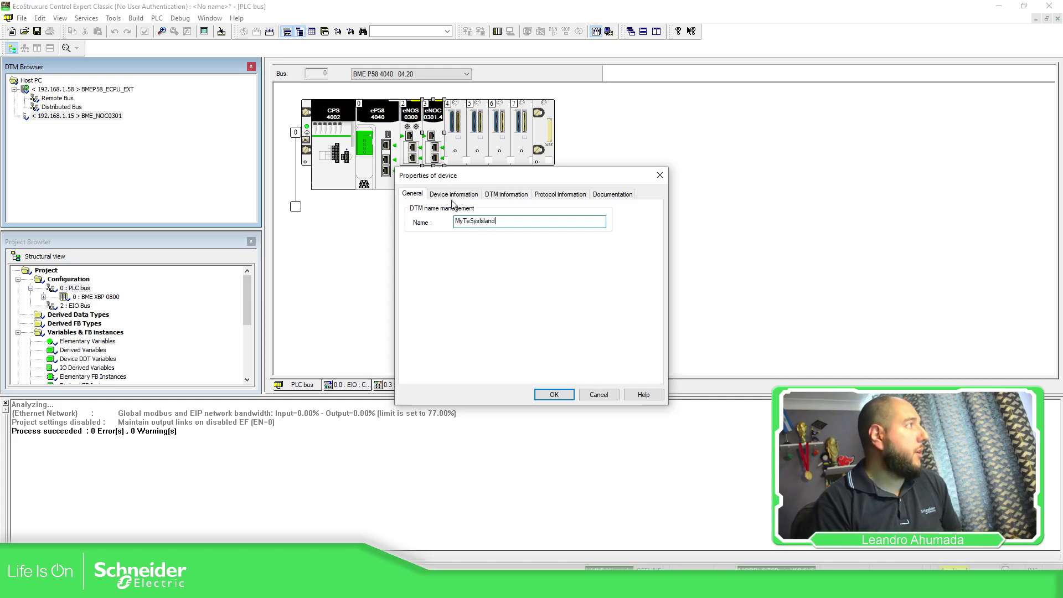
{"action": "left_click", "coordinate": [555, 394]}
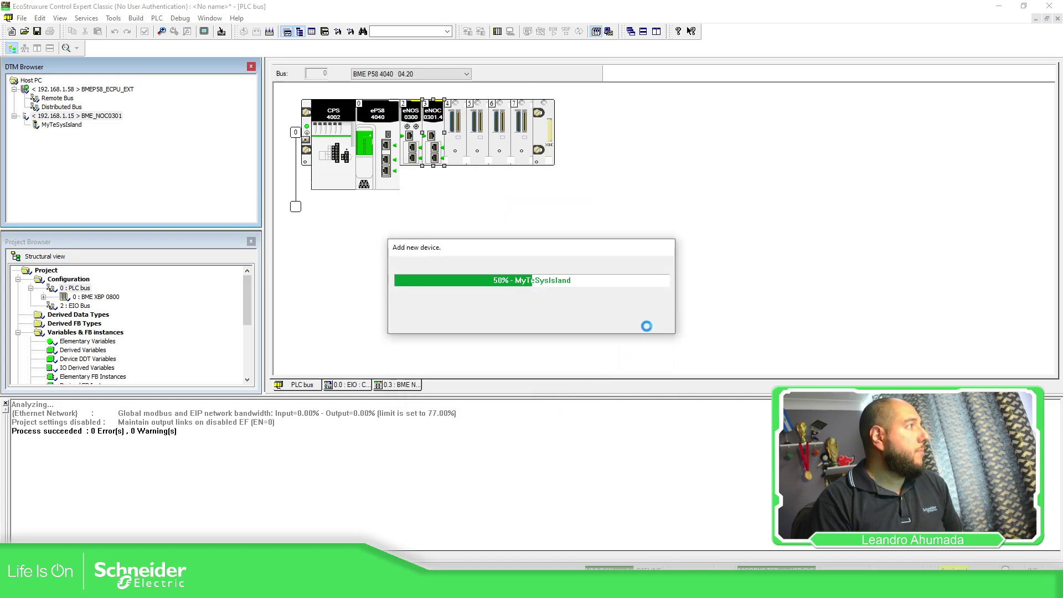
{"action": "left_click", "coordinate": [119, 126]}
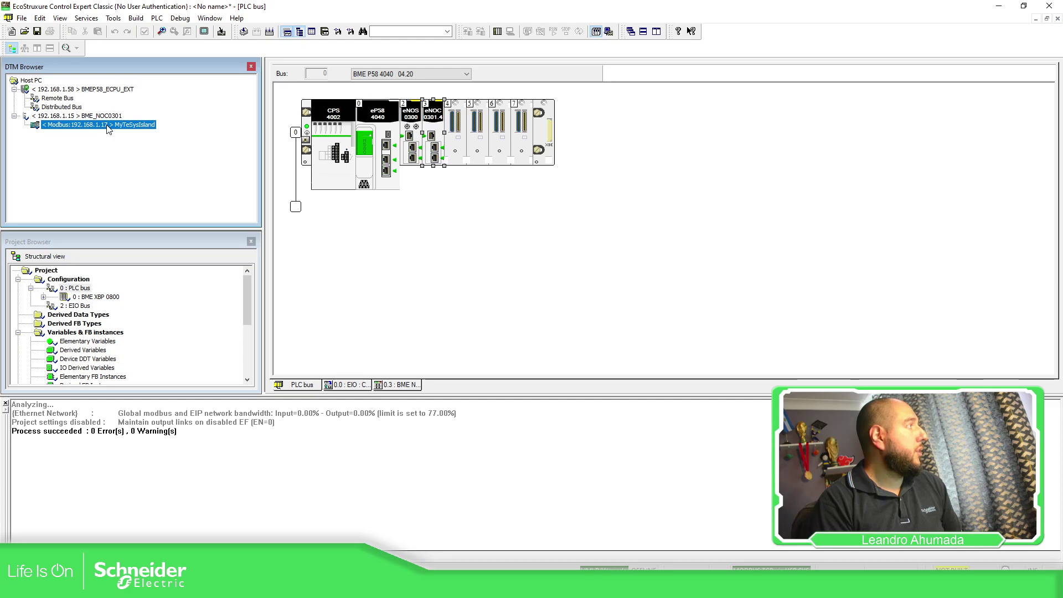
{"action": "right_click", "coordinate": [117, 130]}
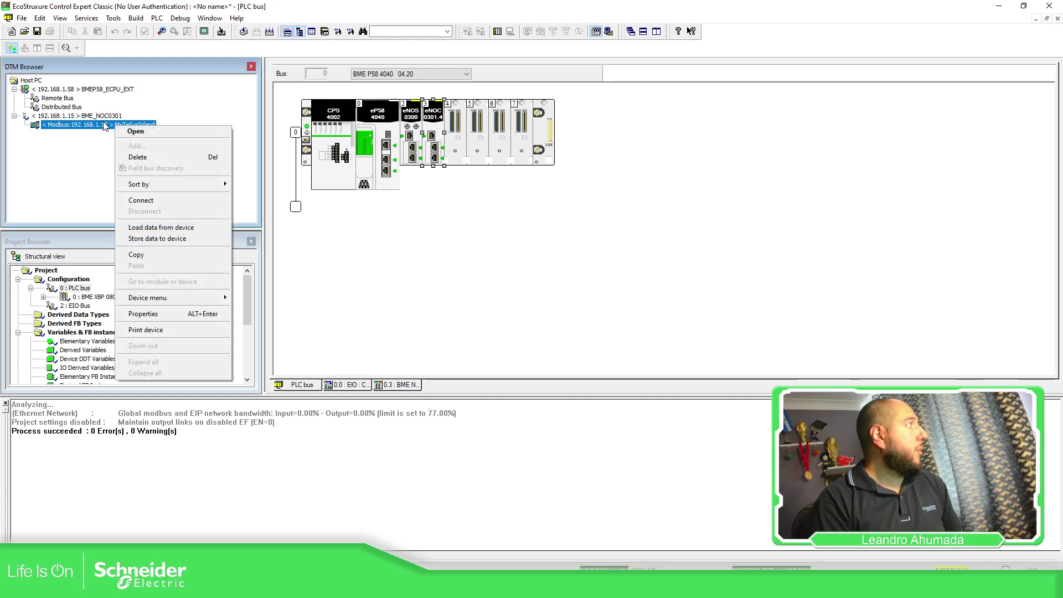
{"action": "left_click", "coordinate": [94, 117]}
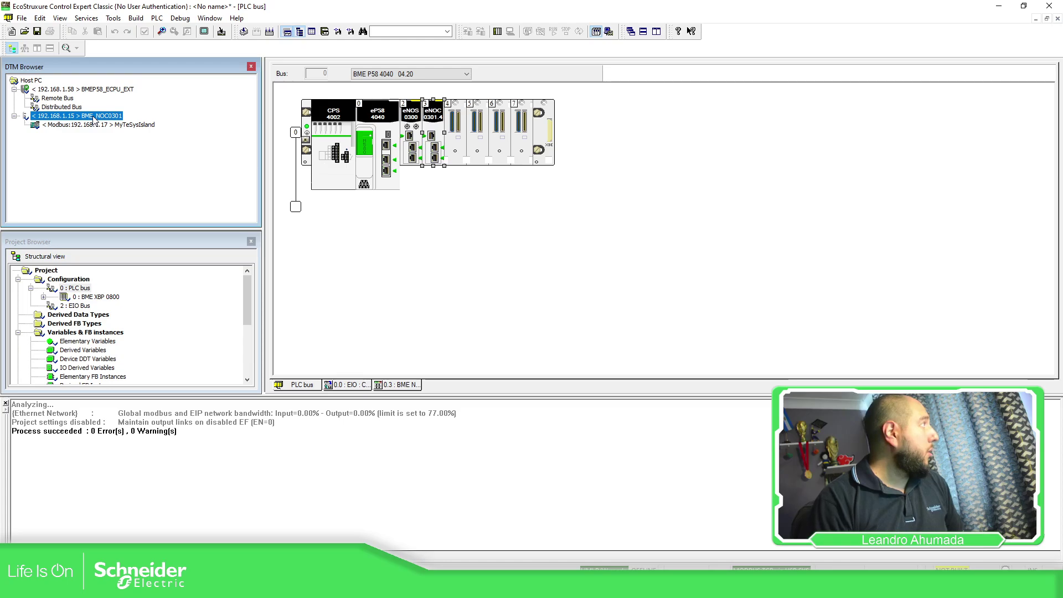
Step: Set MyTeSysIsland to IP 192.168.1.31, gateway 192.168.1.1, DHCP disabled, and apply
{"action": "double_click", "coordinate": [94, 117]}
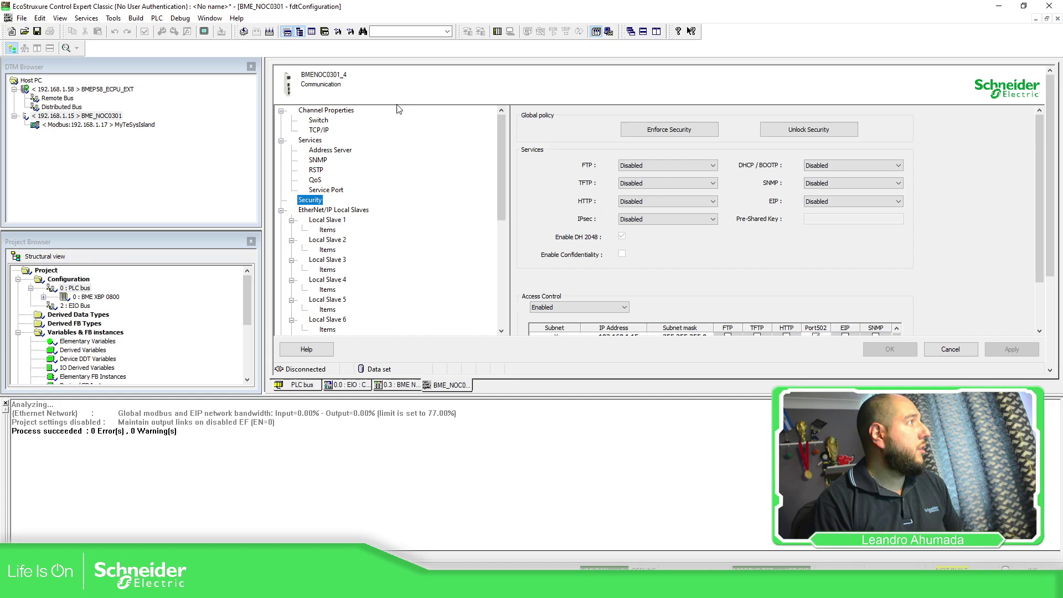
{"action": "scroll", "coordinate": [390, 192], "scroll_direction": "down", "scroll_amount": 8}
{"action": "scroll", "coordinate": [390, 193], "scroll_direction": "down", "scroll_amount": 1}
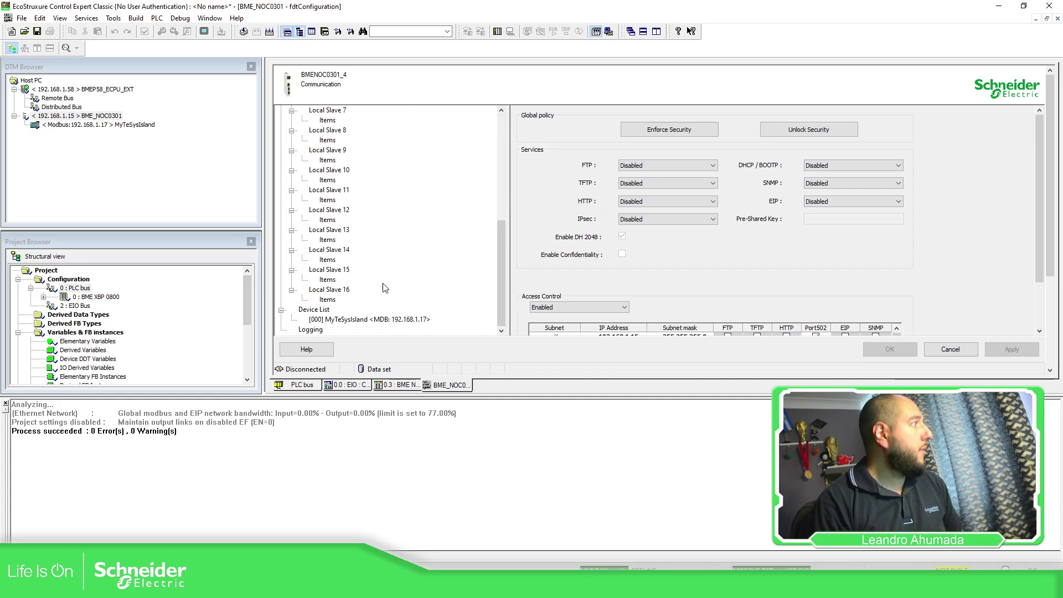
{"action": "left_click", "coordinate": [347, 321]}
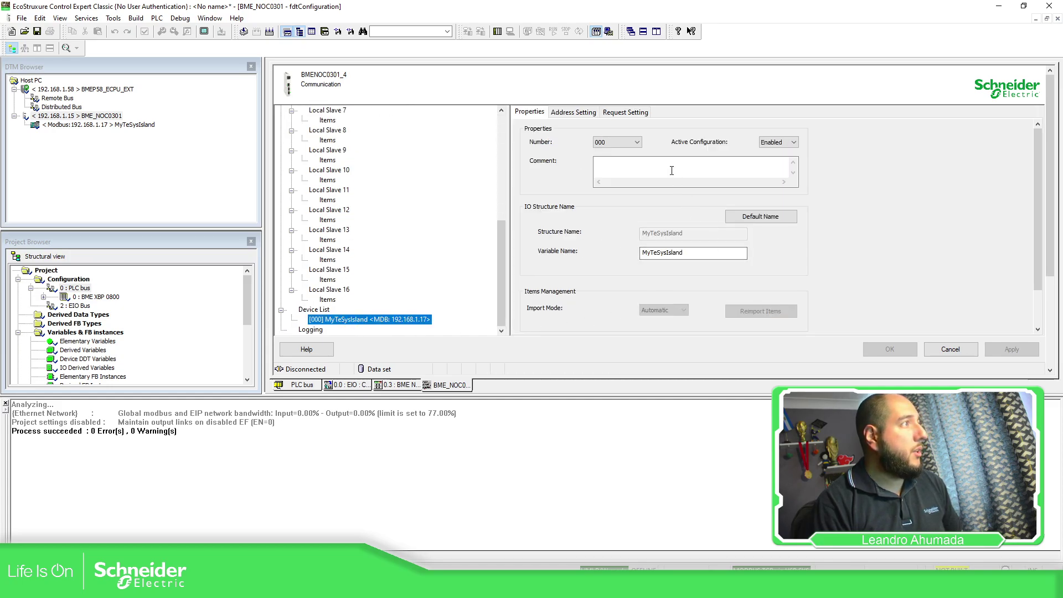
{"action": "left_click", "coordinate": [574, 112]}
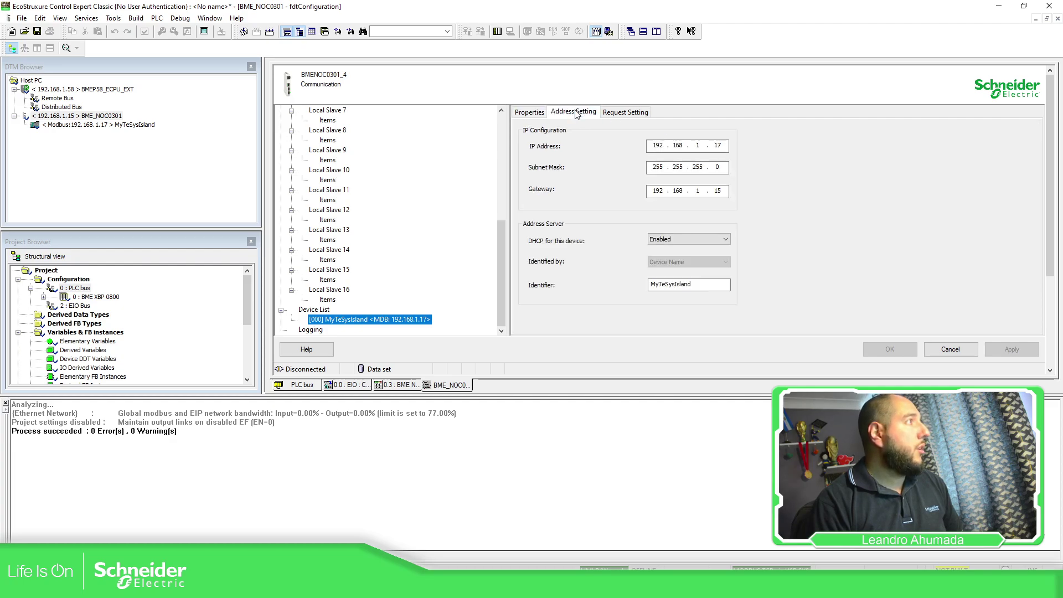
{"action": "double_click", "coordinate": [715, 146]}
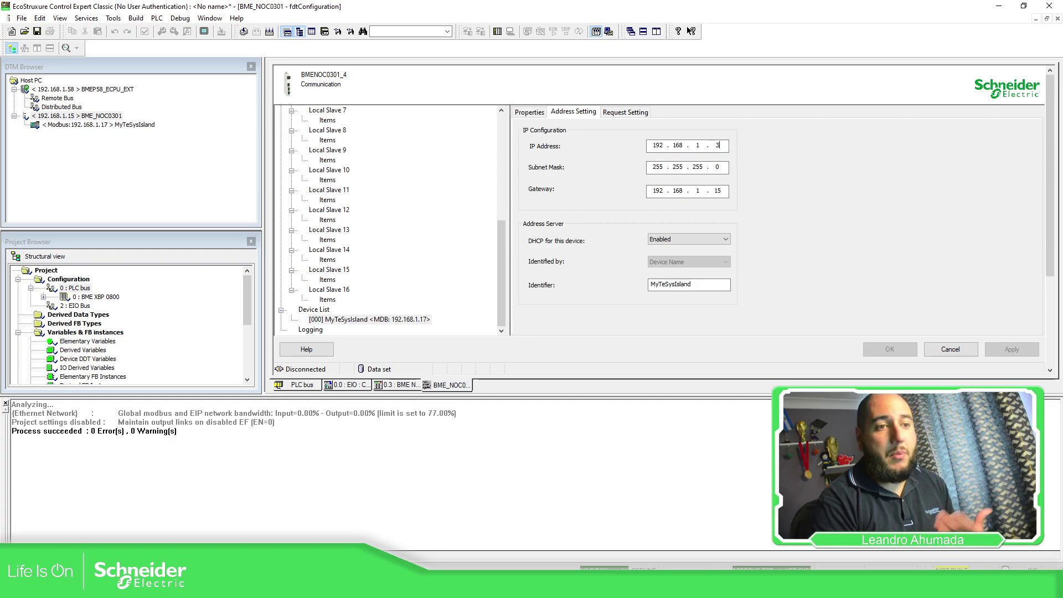
{"action": "type", "text": "31"}
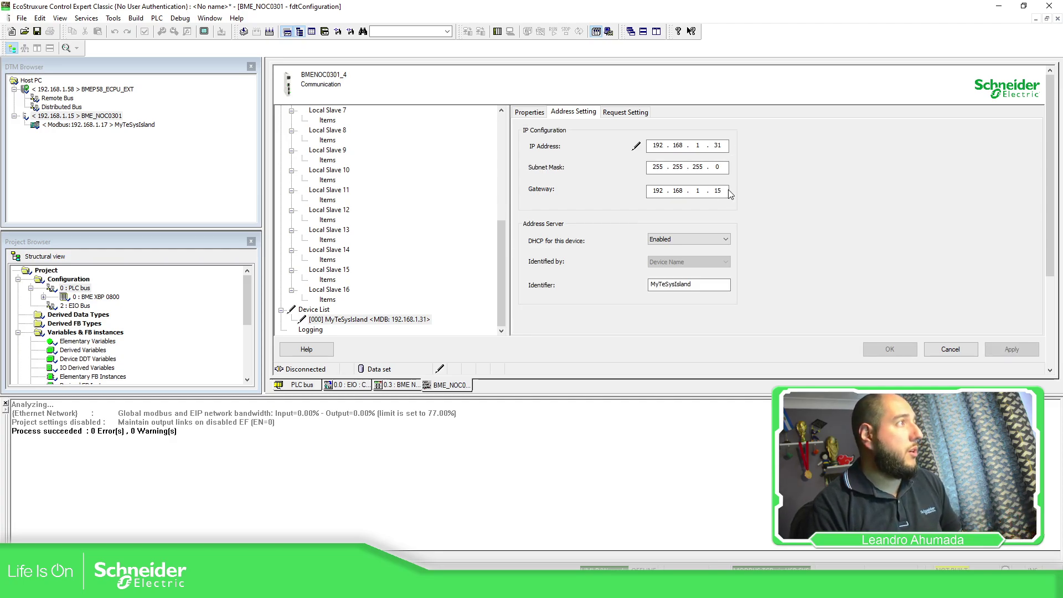
{"action": "left_click", "coordinate": [727, 191]}
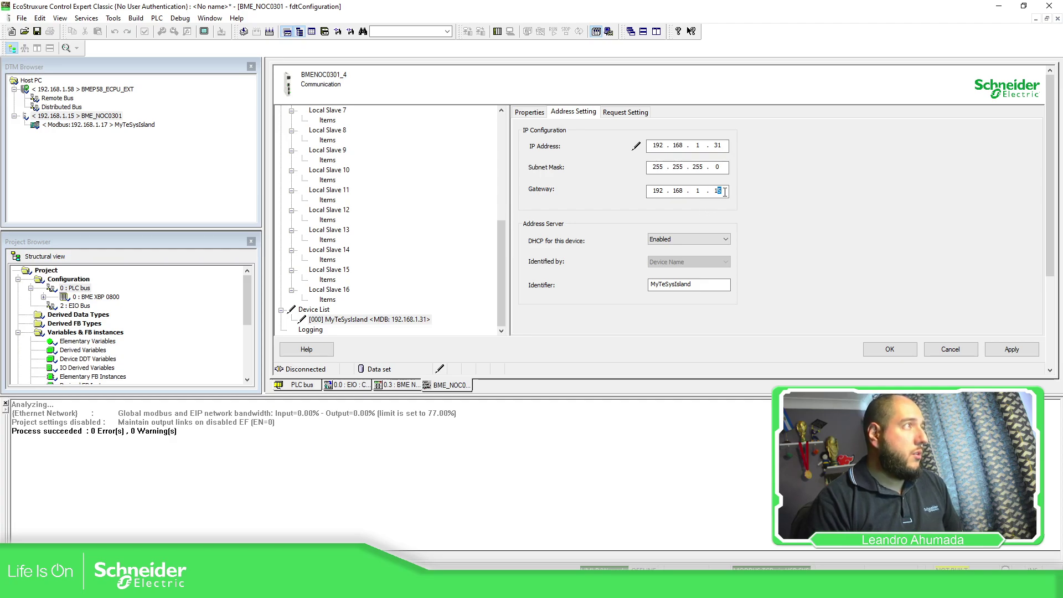
{"action": "left_click", "coordinate": [807, 202]}
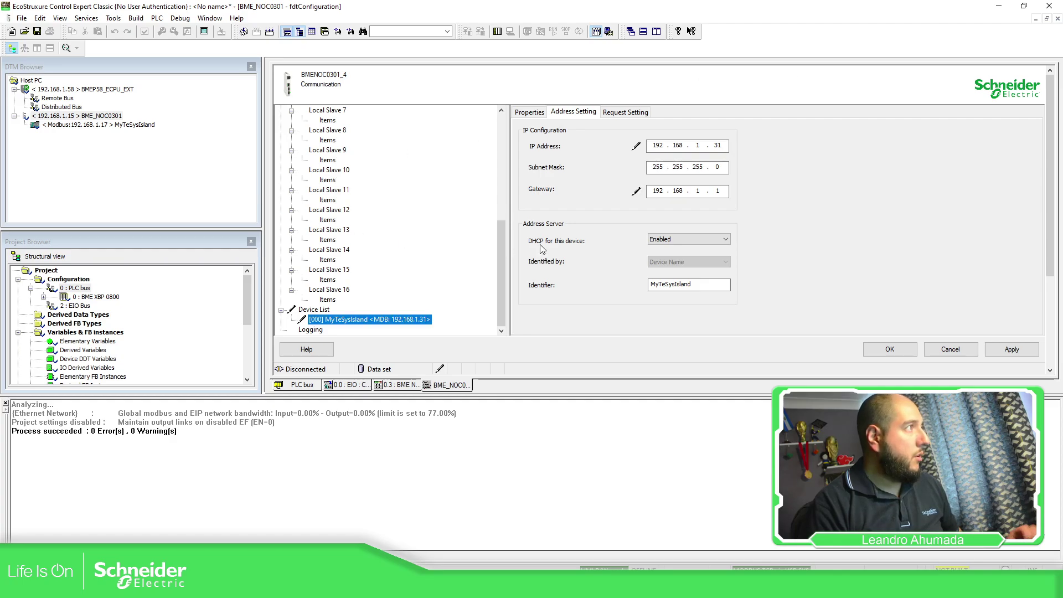
{"action": "left_click", "coordinate": [670, 239]}
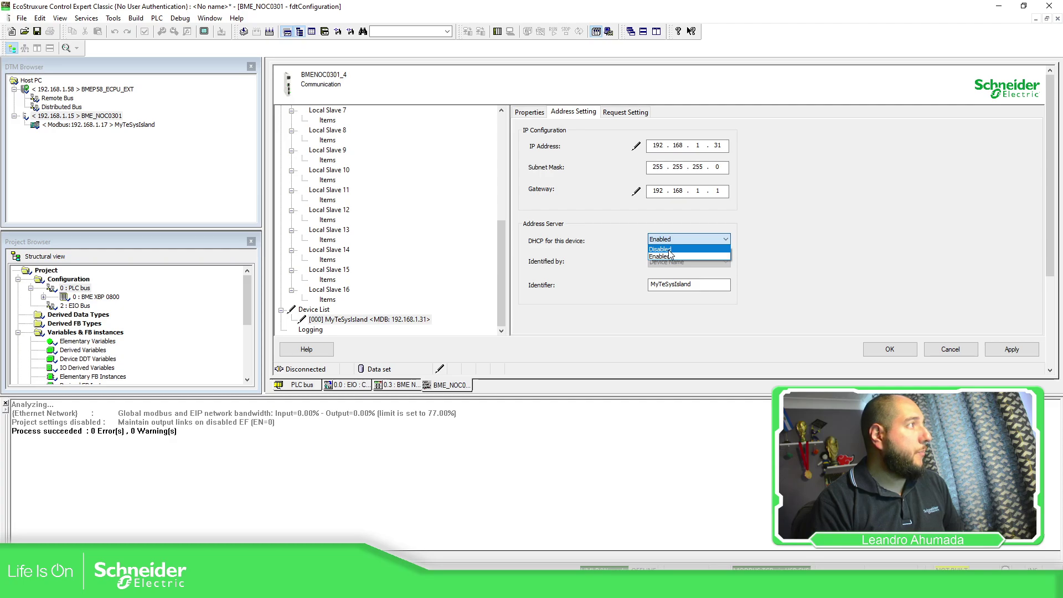
{"action": "left_click", "coordinate": [670, 249]}
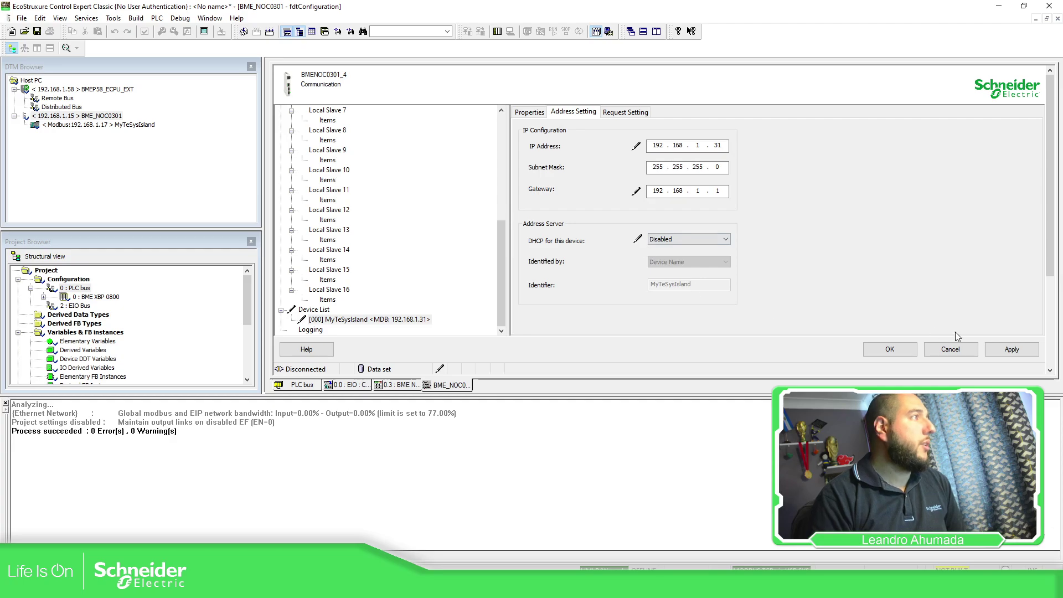
{"action": "left_click", "coordinate": [988, 350]}
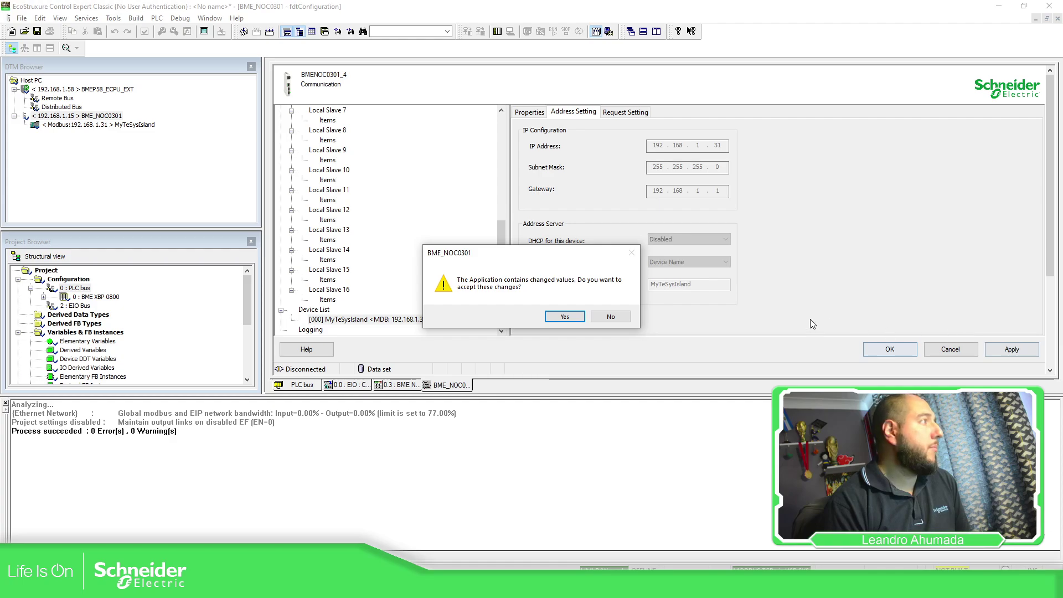
Step: Accept the address changes and check that MyTeSysIsland now shows as 192.168.1.31
{"action": "left_click", "coordinate": [563, 318]}
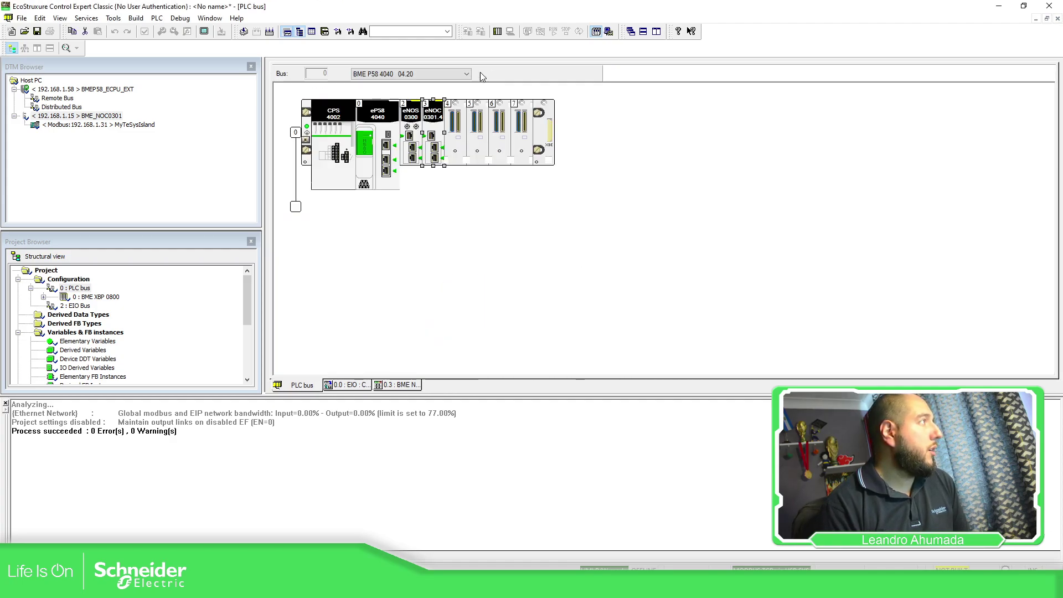
{"action": "double_click", "coordinate": [110, 116]}
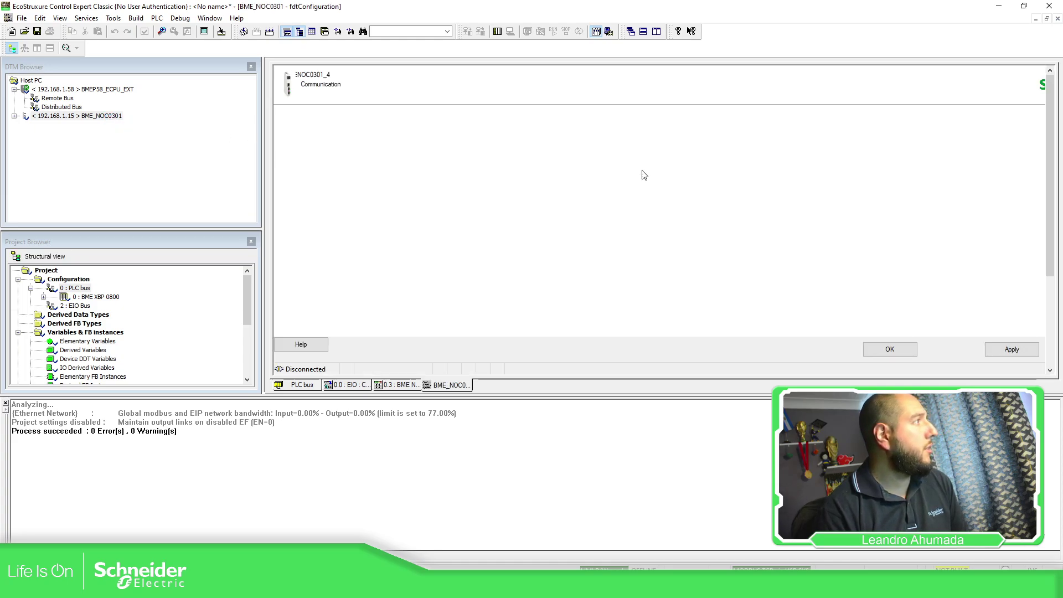
{"action": "scroll", "coordinate": [488, 229], "scroll_direction": "down", "scroll_amount": 7}
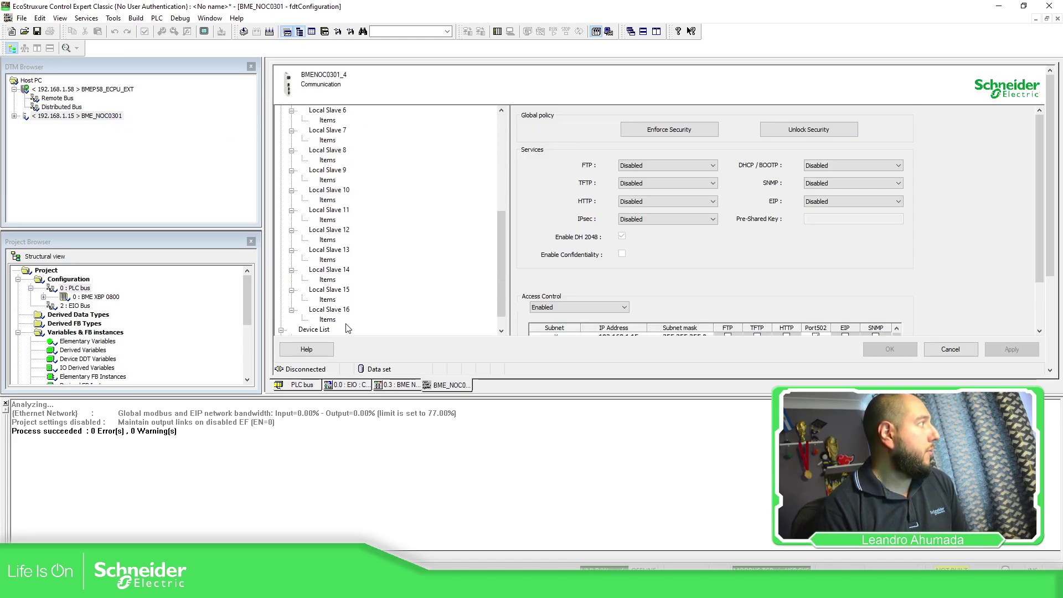
{"action": "double_click", "coordinate": [348, 329]}
{"action": "left_click", "coordinate": [375, 320]}
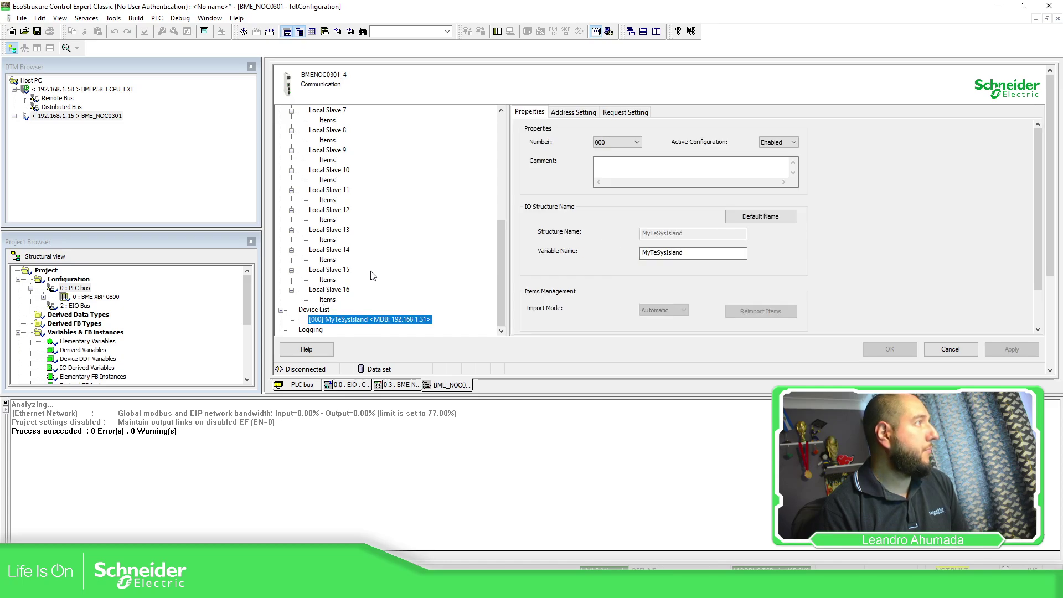
{"action": "scroll", "coordinate": [373, 276], "scroll_direction": "up", "scroll_amount": 8}
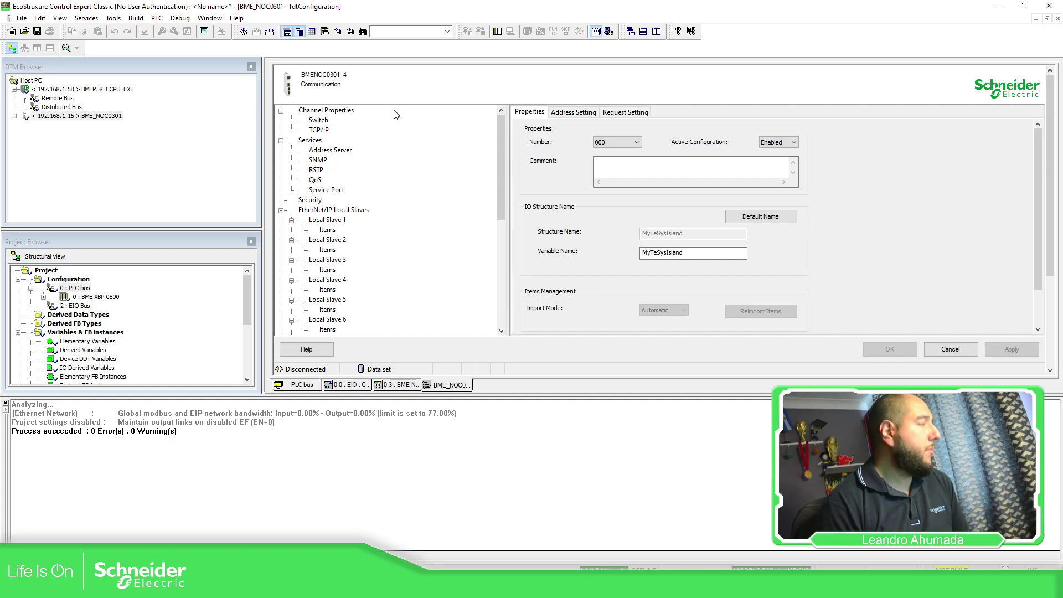
{"action": "left_click", "coordinate": [188, 18]}
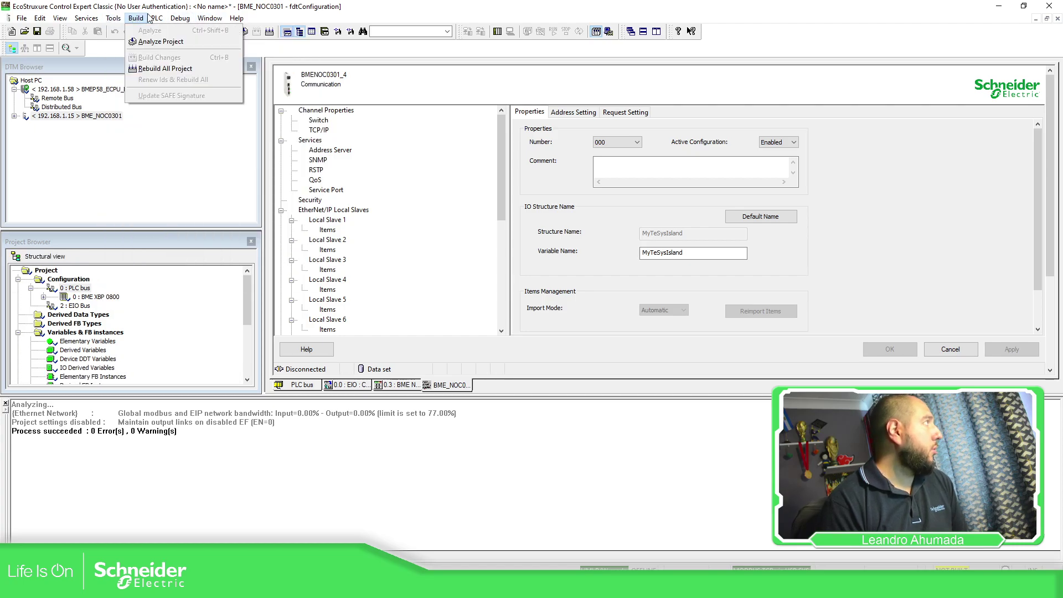
Step: Set the PLC connection address to 192.168.1.58 using MODBUS TCP
{"action": "mouse_move", "coordinate": [162, 21]}
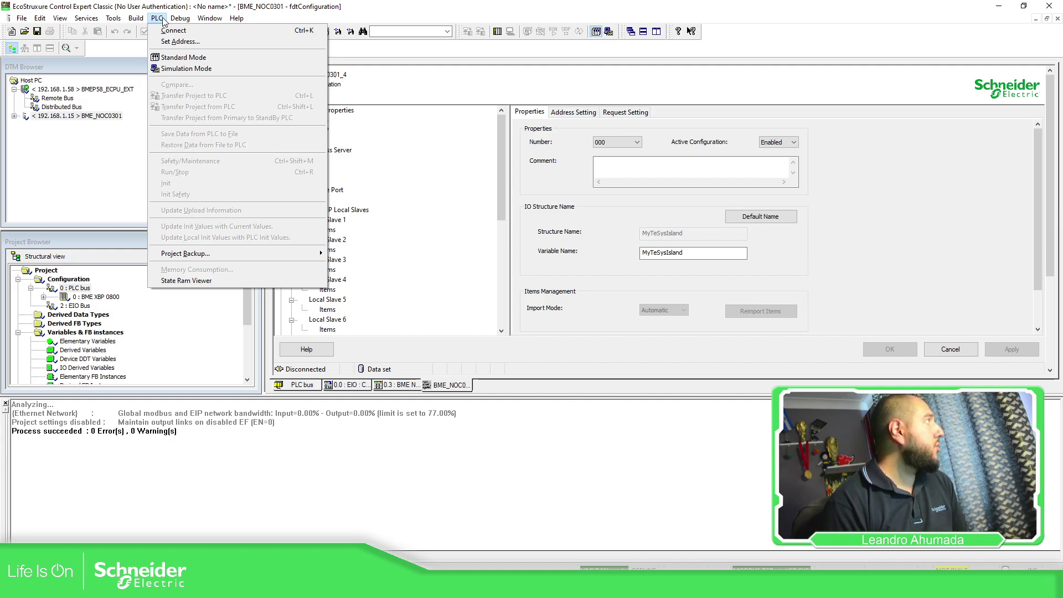
{"action": "left_click", "coordinate": [157, 18]}
{"action": "left_click", "coordinate": [157, 19]}
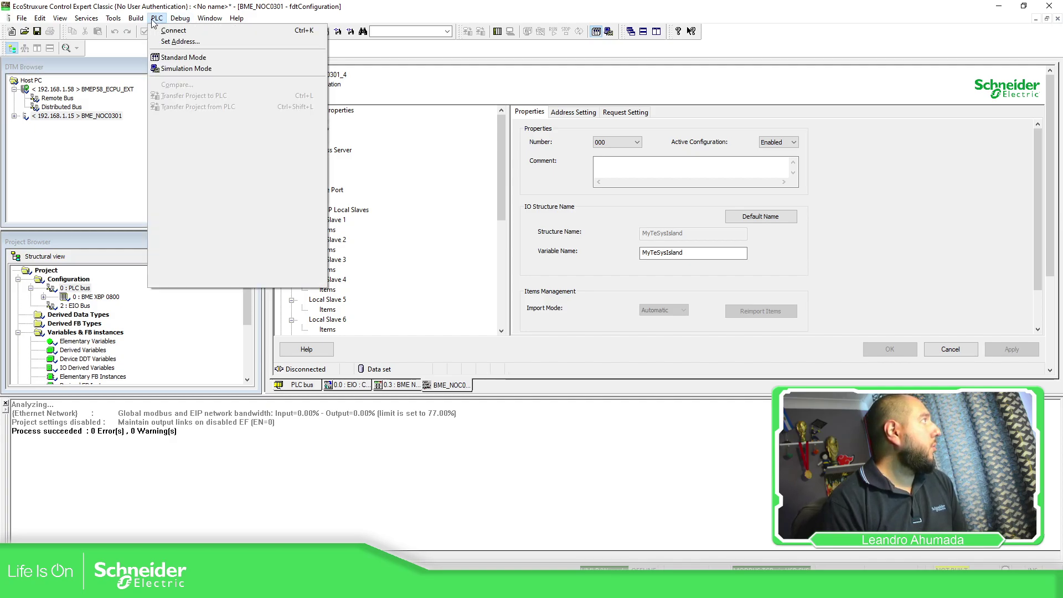
{"action": "left_click", "coordinate": [180, 41]}
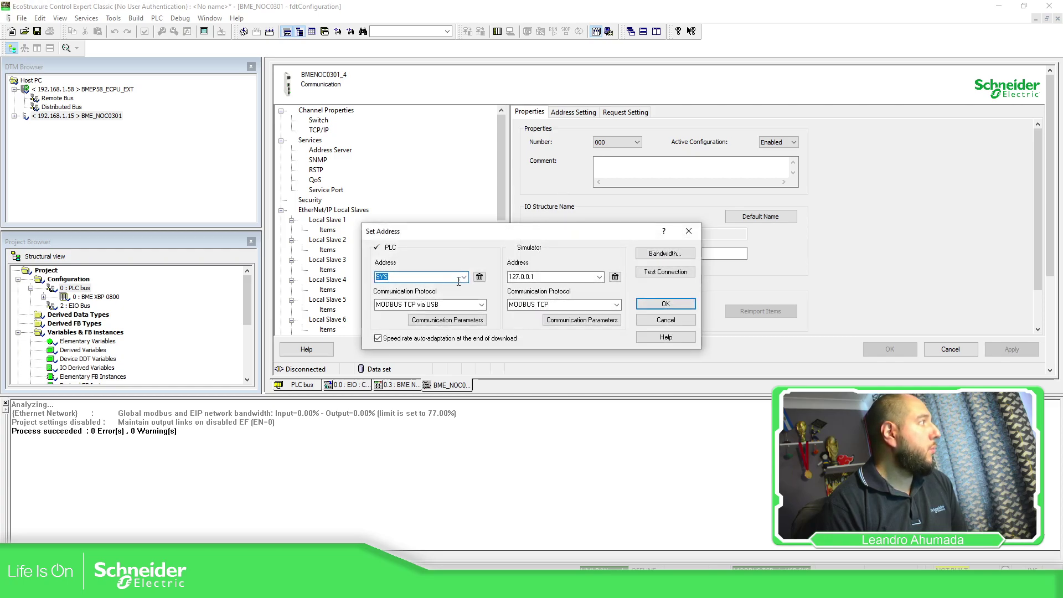
{"action": "left_click", "coordinate": [476, 305]}
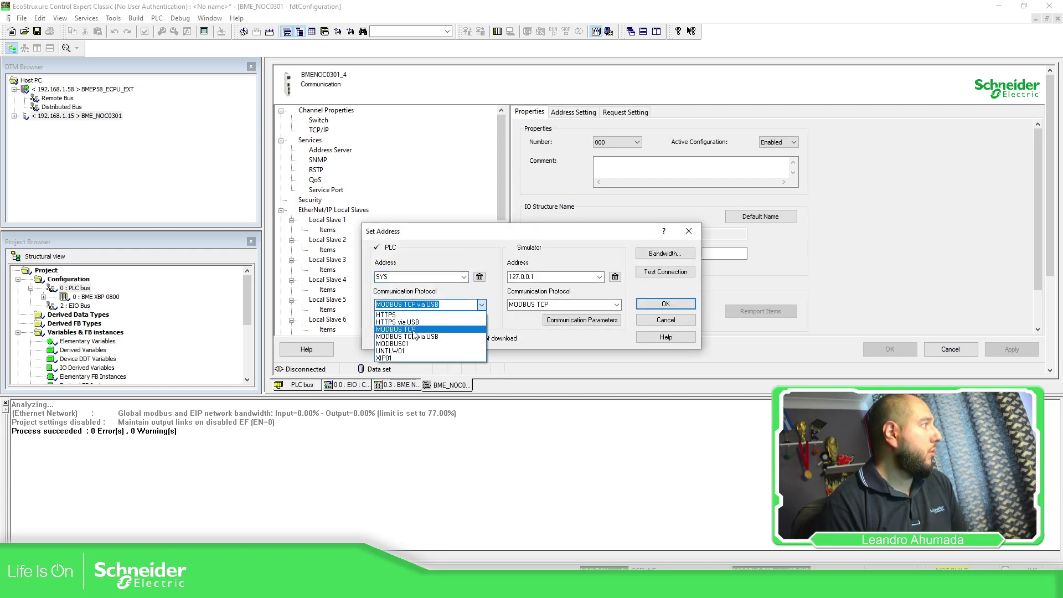
{"action": "left_click", "coordinate": [416, 332]}
{"action": "double_click", "coordinate": [388, 276]}
{"action": "type", "text": "192"}
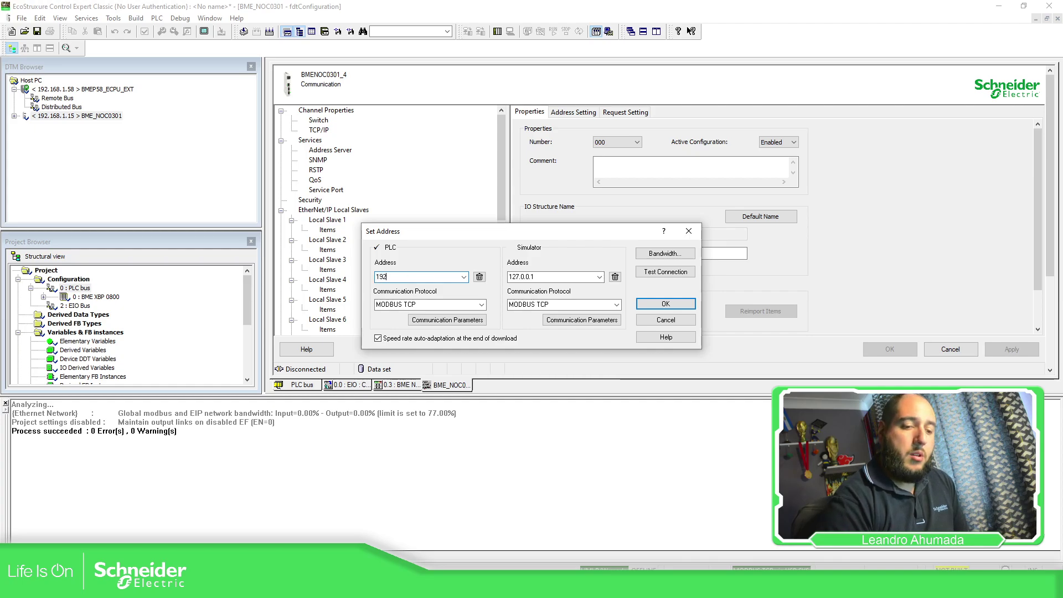
{"action": "type", "text": ".168"}
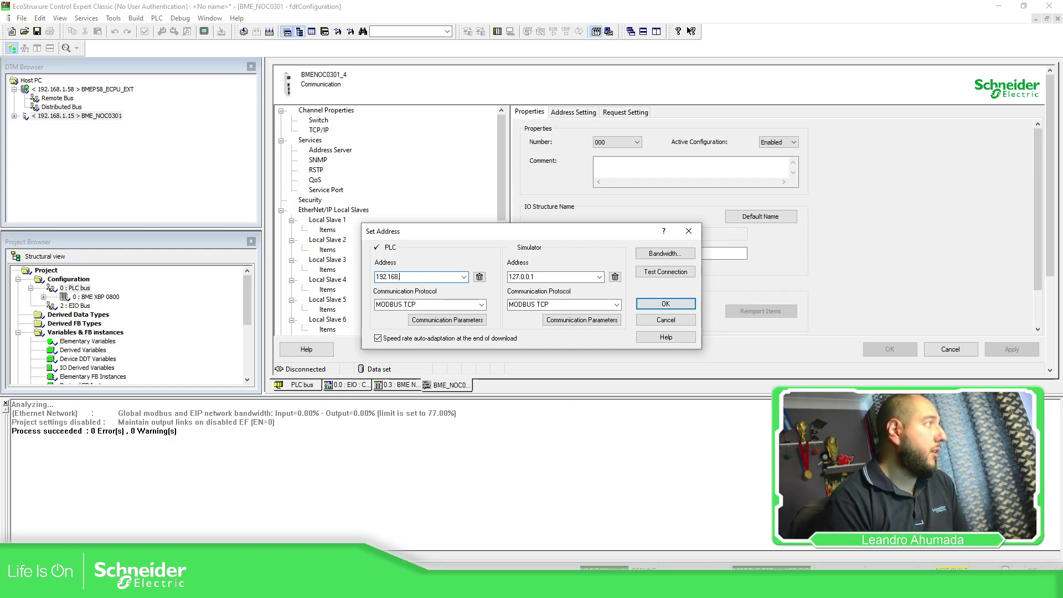
{"action": "type", "text": ".1.58"}
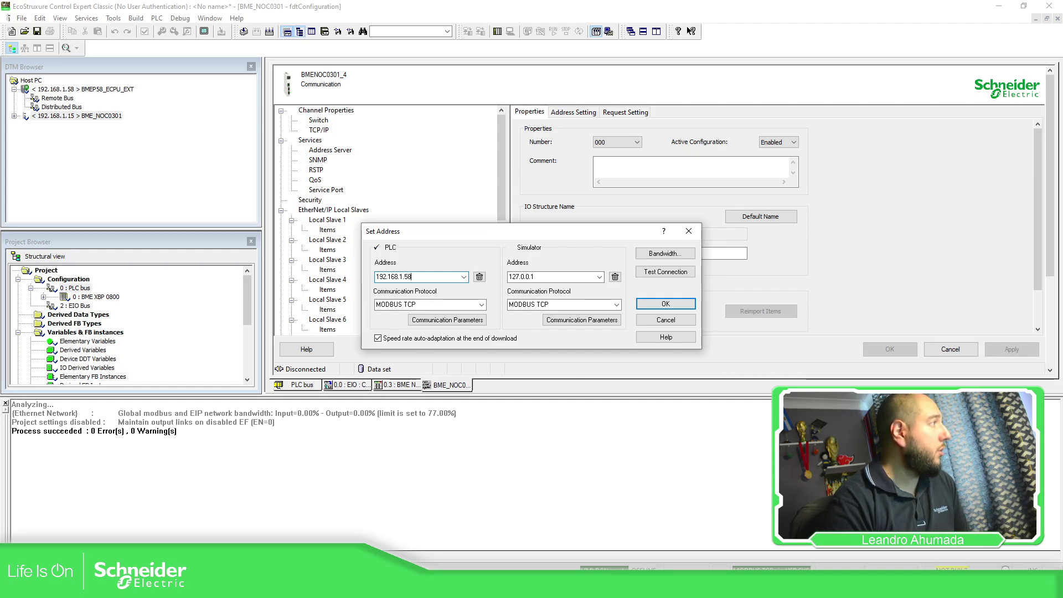
{"action": "left_click", "coordinate": [481, 305]}
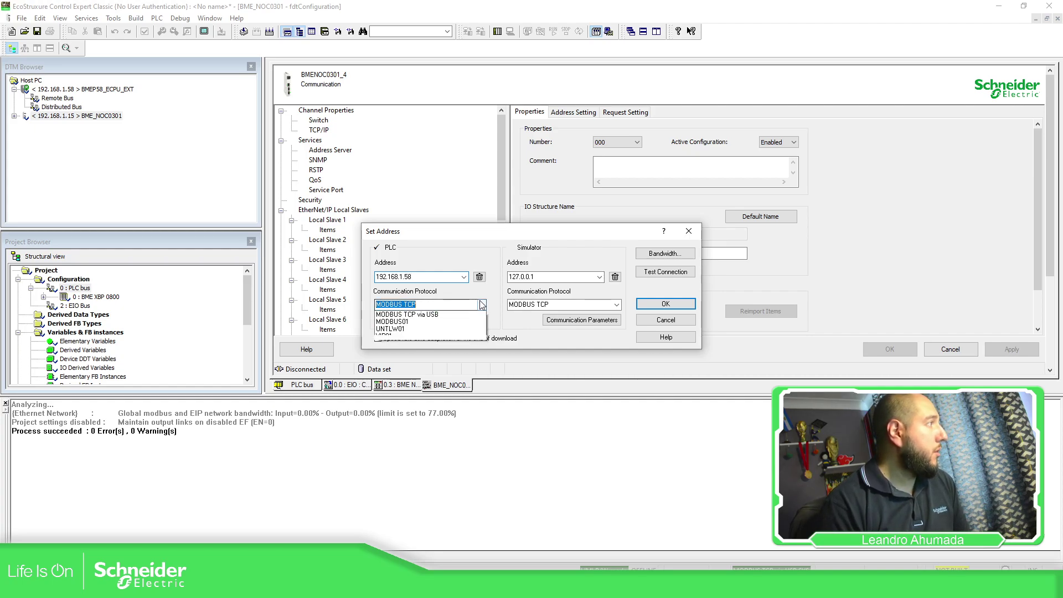
{"action": "left_click", "coordinate": [401, 329]}
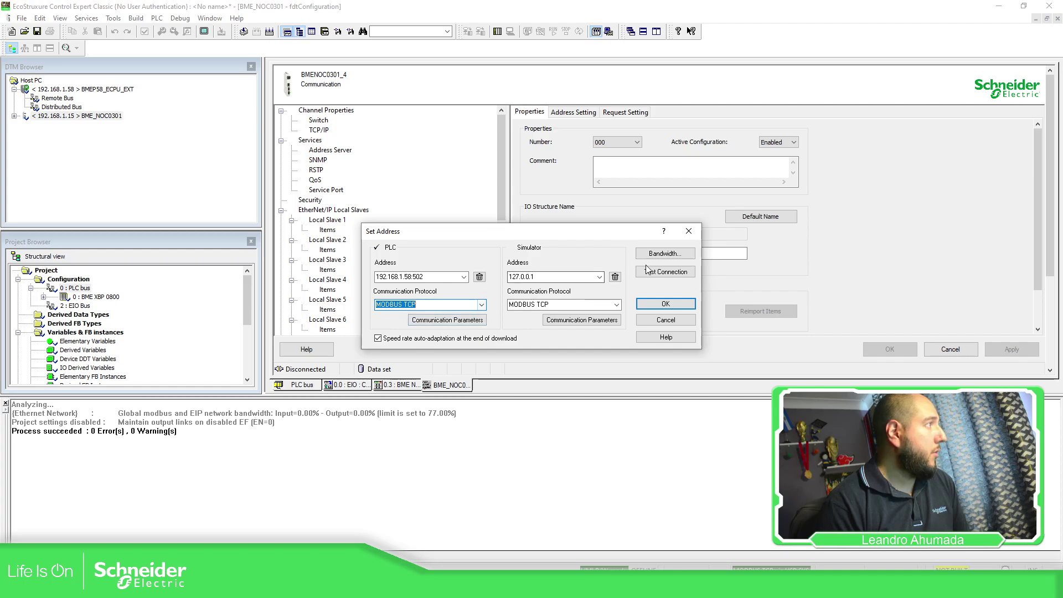
Step: Test the PLC connection successfully and accept the address settings
{"action": "left_click", "coordinate": [666, 273]}
{"action": "left_click", "coordinate": [615, 322]}
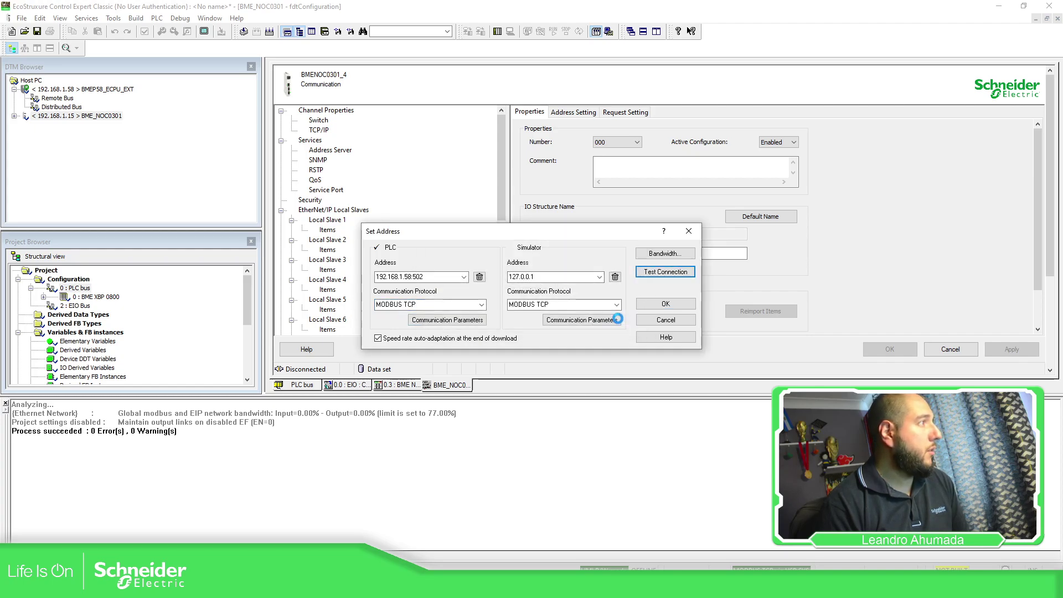
{"action": "left_click", "coordinate": [606, 317]}
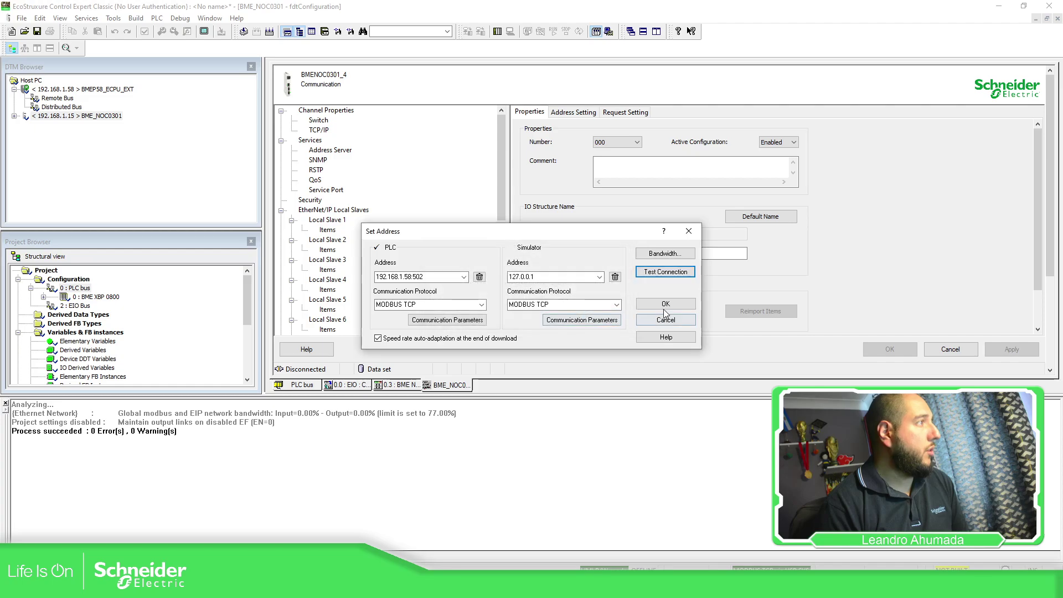
{"action": "left_click", "coordinate": [667, 304]}
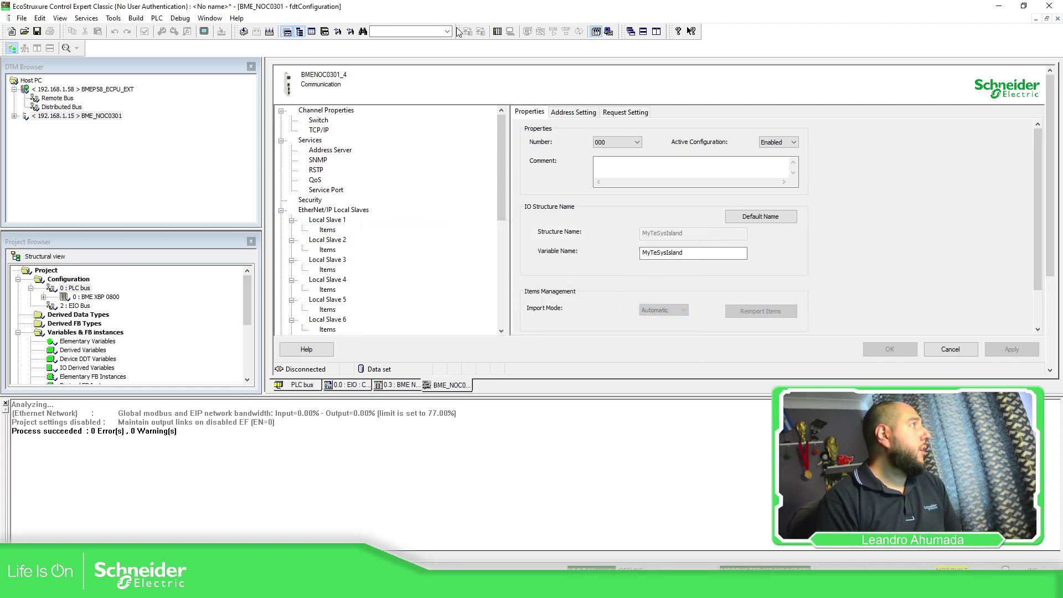
Step: Expand the 192.168.1.15 BME_NOC0301 node to reveal MyTeSysIsland, then return to Command Prompt
{"action": "left_click", "coordinate": [13, 116]}
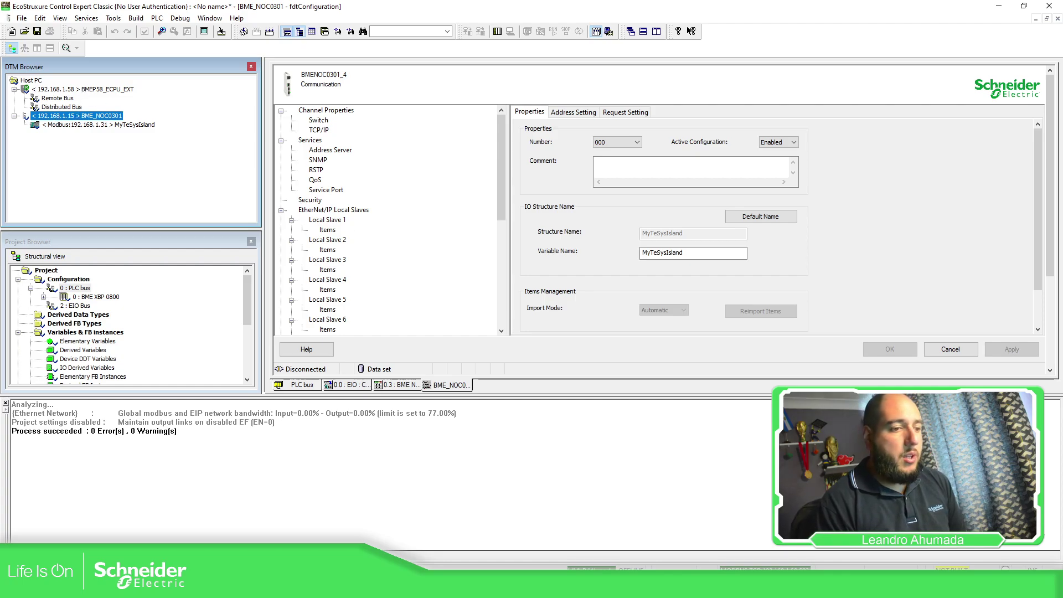
{"action": "key", "text": "alt+Tab"}
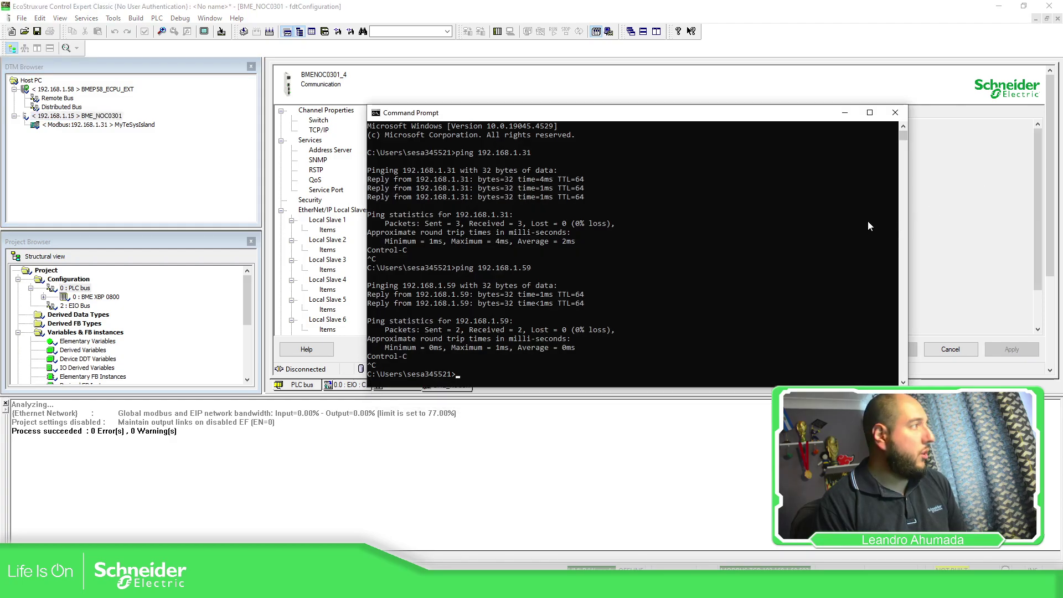
Step: Re-run the ping to 192.168.1.59 and confirm it replies
{"action": "key", "text": "Up"}
{"action": "key", "text": "Return"}
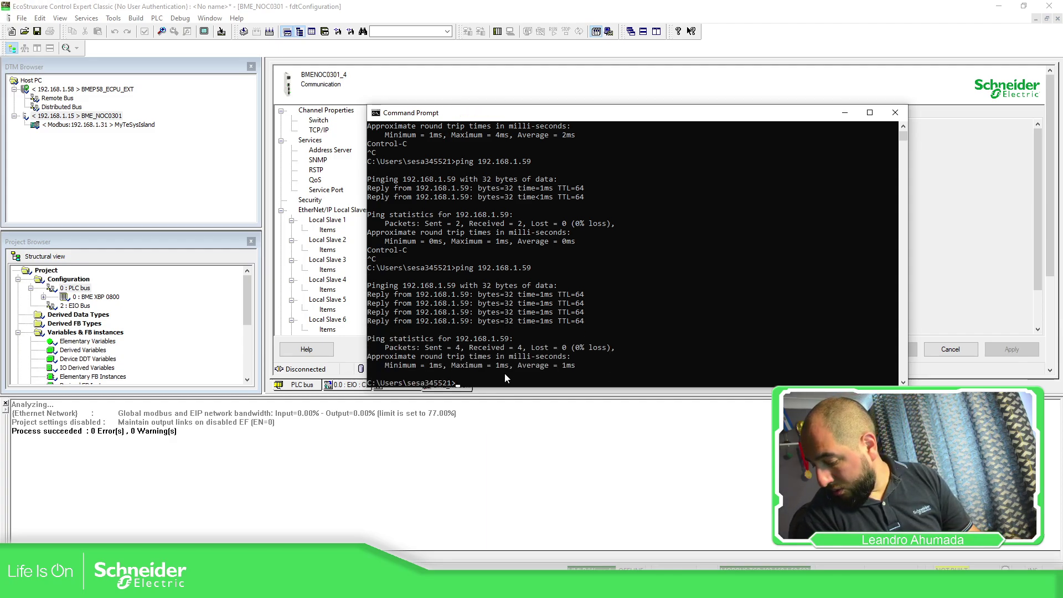
{"action": "key", "text": "Return"}
Step: Ping 192.168.1.15, stop it once it reports unreachable, and minimize Command Prompt
{"action": "key", "text": "Up"}
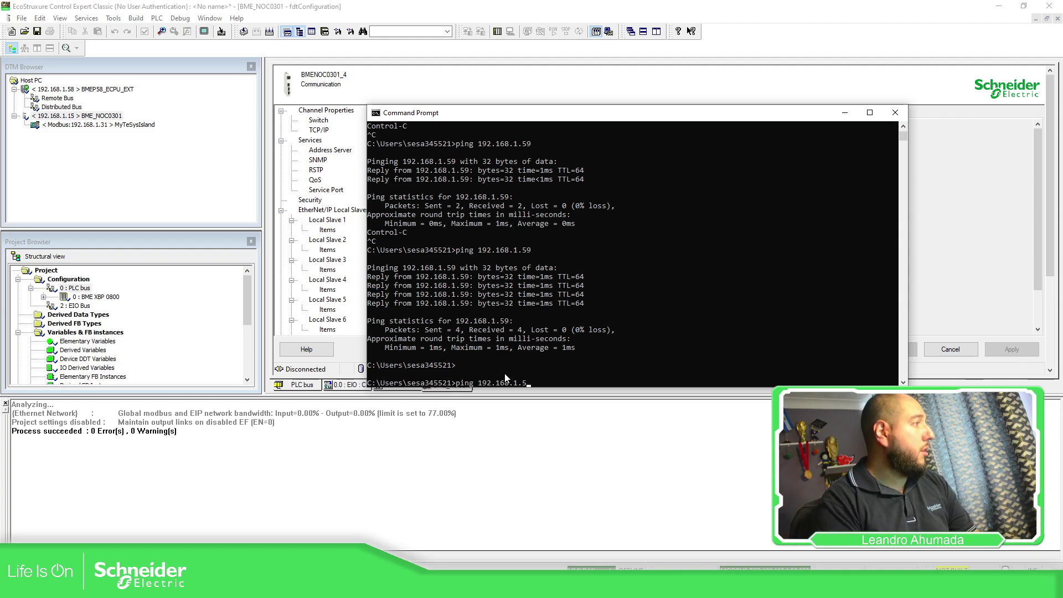
{"action": "type", "text": "15"}
{"action": "key", "text": "Return"}
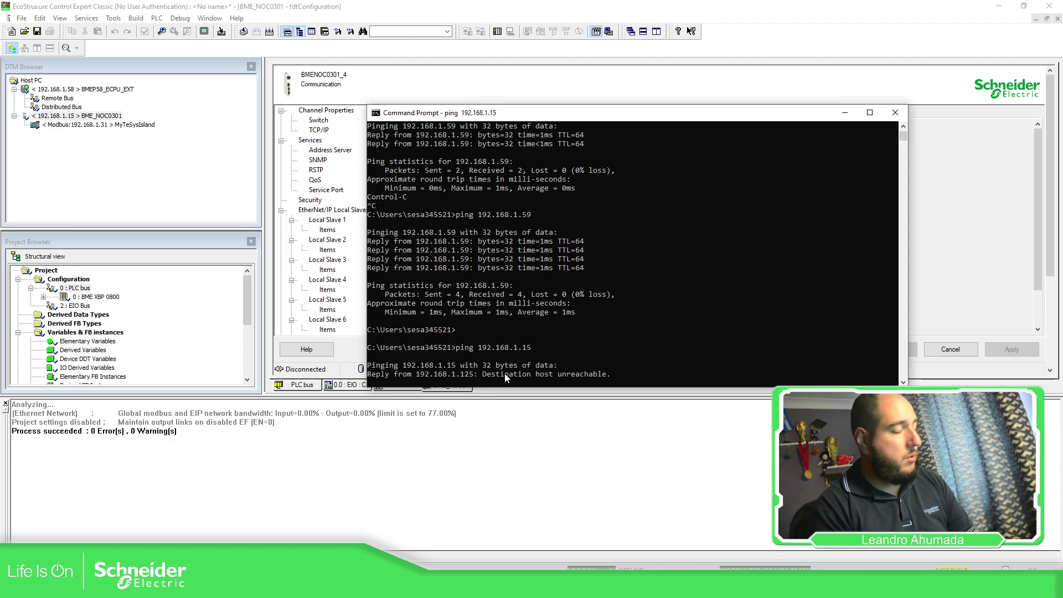
{"action": "key", "text": "ctrl+c"}
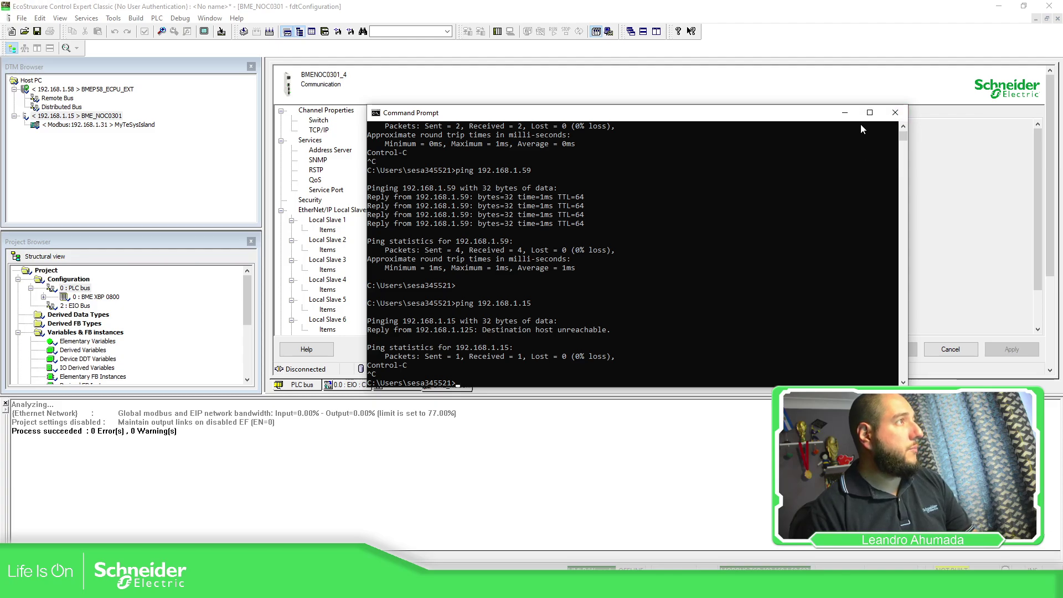
{"action": "left_click", "coordinate": [846, 113]}
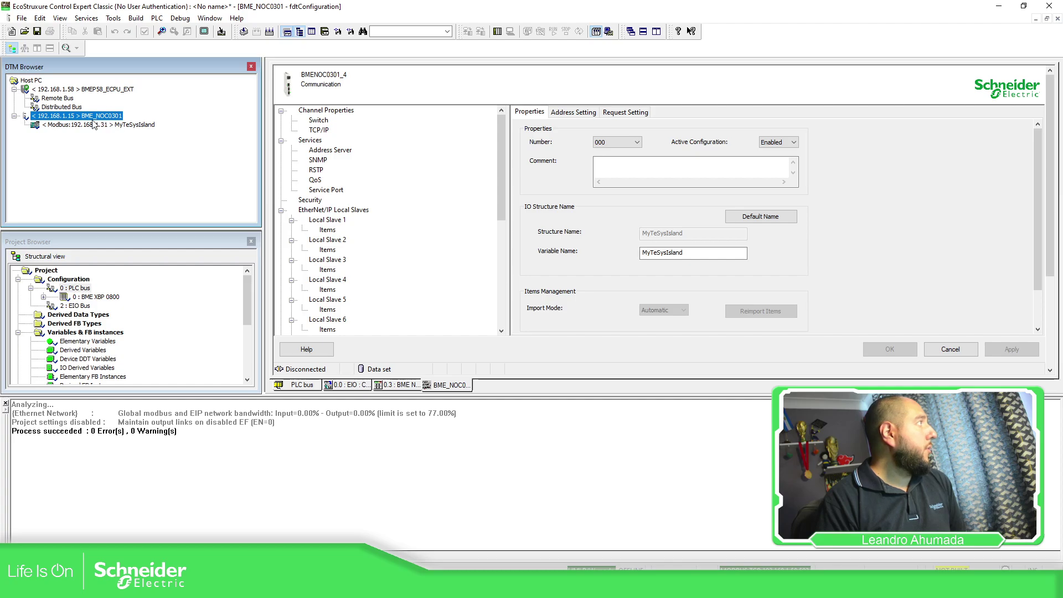
{"action": "right_click", "coordinate": [127, 128]}
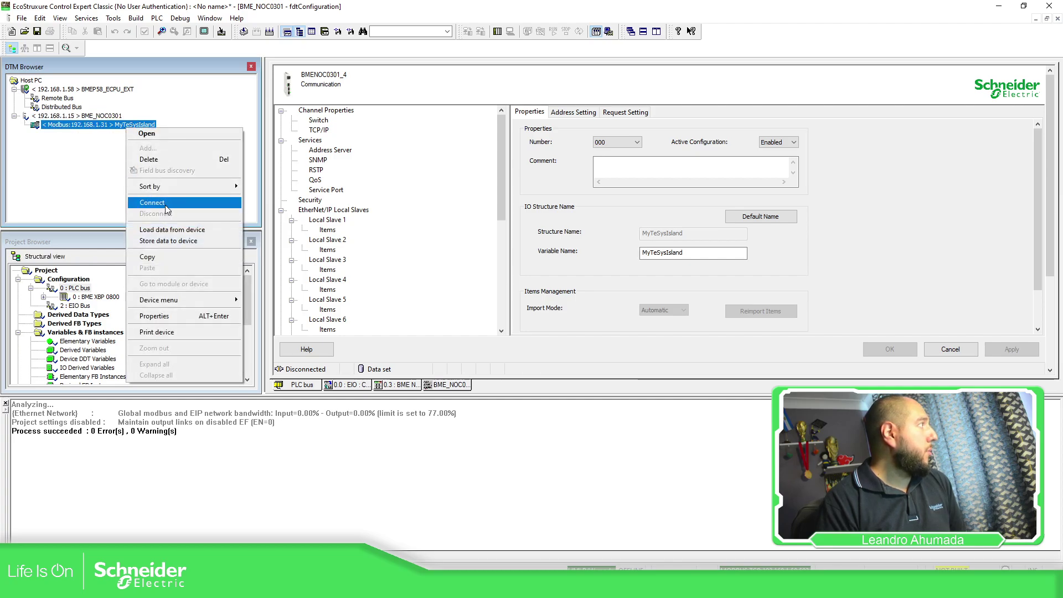
{"action": "left_click", "coordinate": [188, 232]}
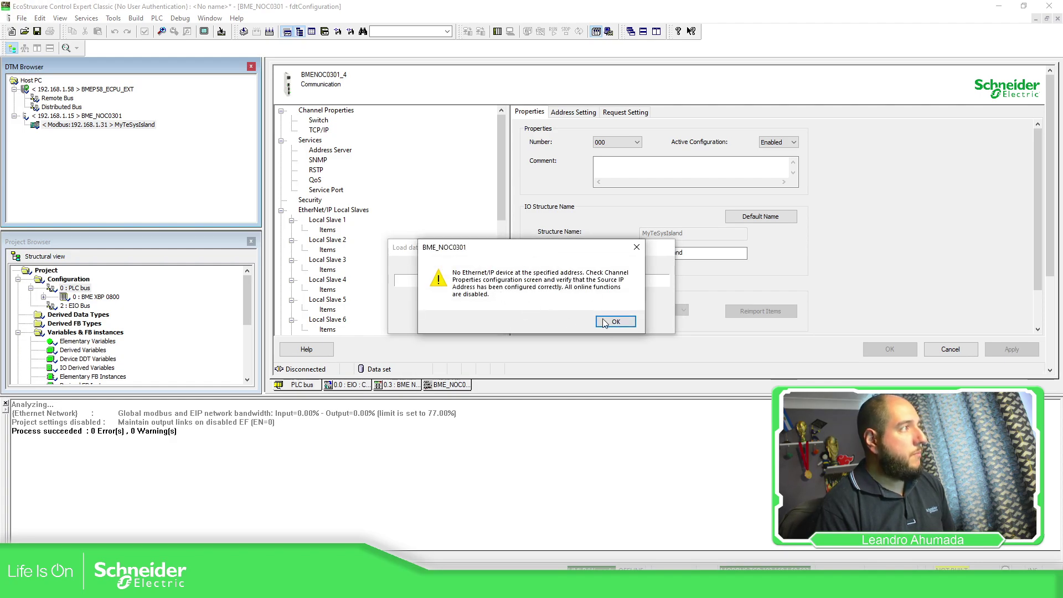
{"action": "left_click", "coordinate": [604, 322]}
{"action": "left_click", "coordinate": [562, 317]}
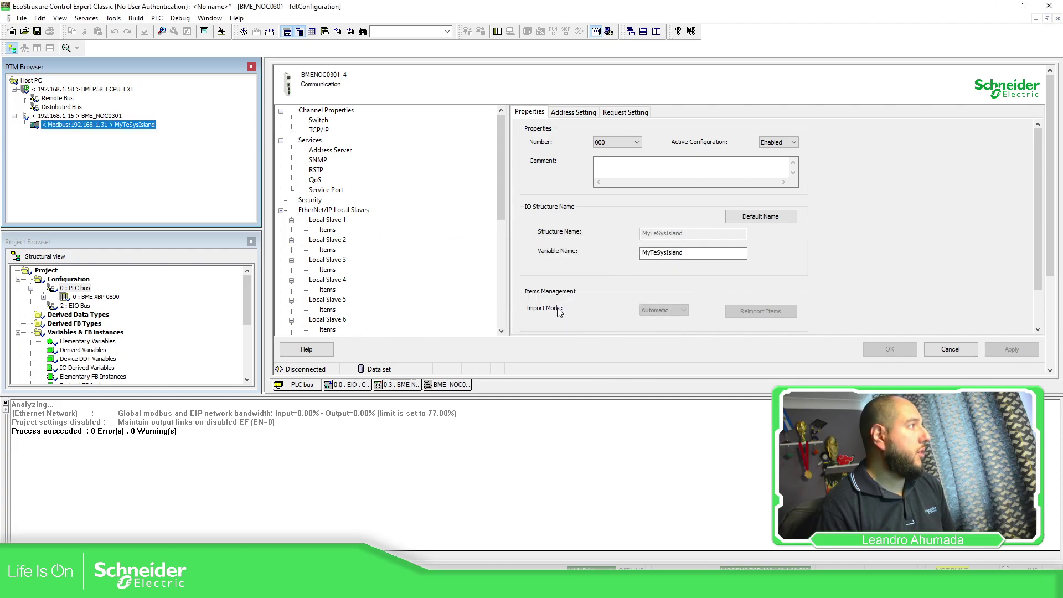
Step: Ping the TeSys island at 192.168.1.31, note the timeout, and close Command Prompt
{"action": "key", "text": "alt+Tab"}
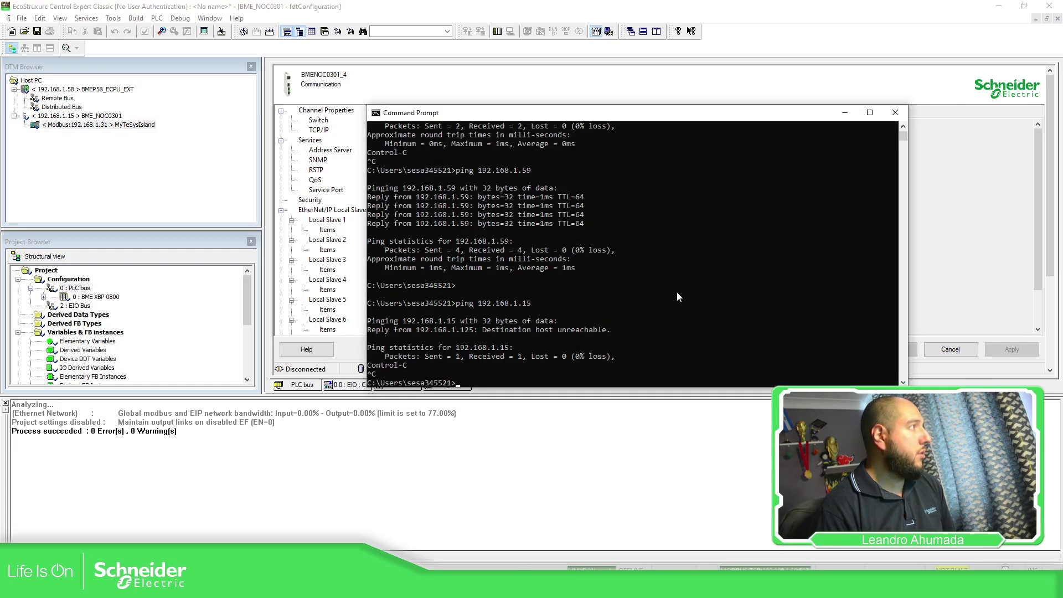
{"action": "key", "text": "Up"}
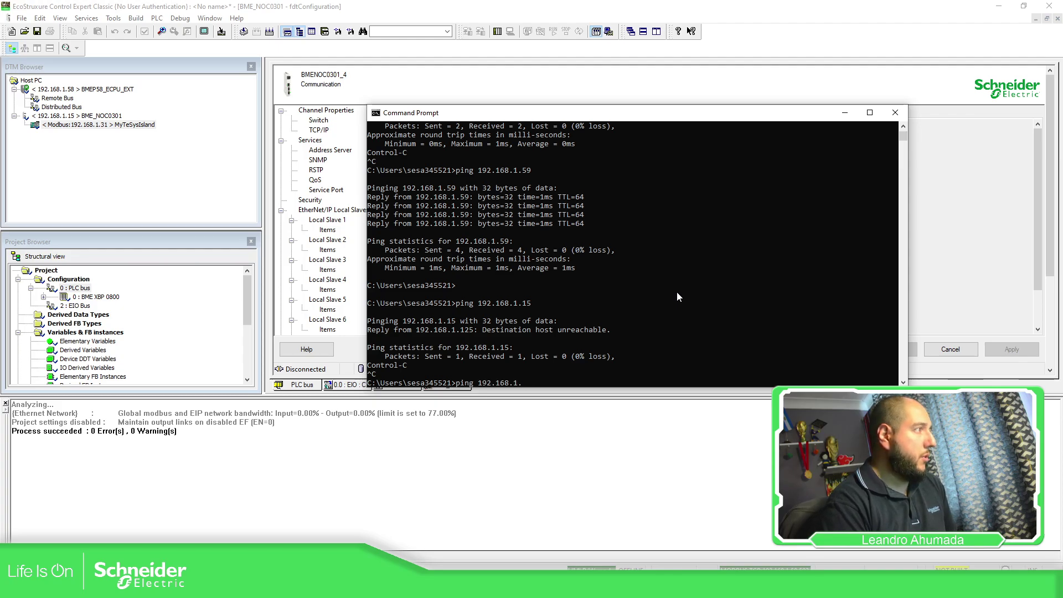
{"action": "type", "text": "31"}
{"action": "key", "text": "Return"}
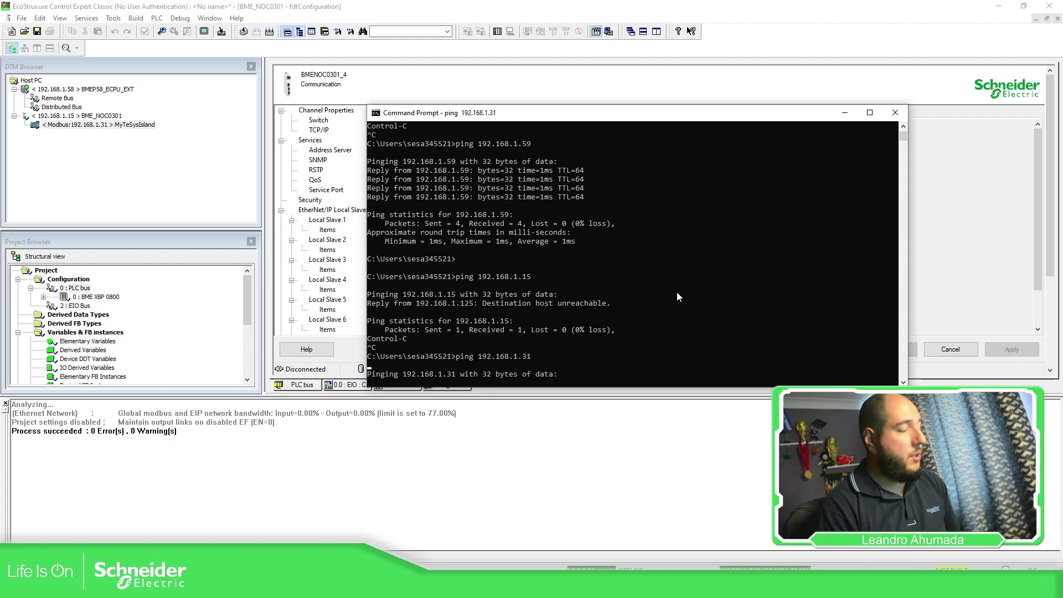
{"action": "left_click", "coordinate": [897, 115]}
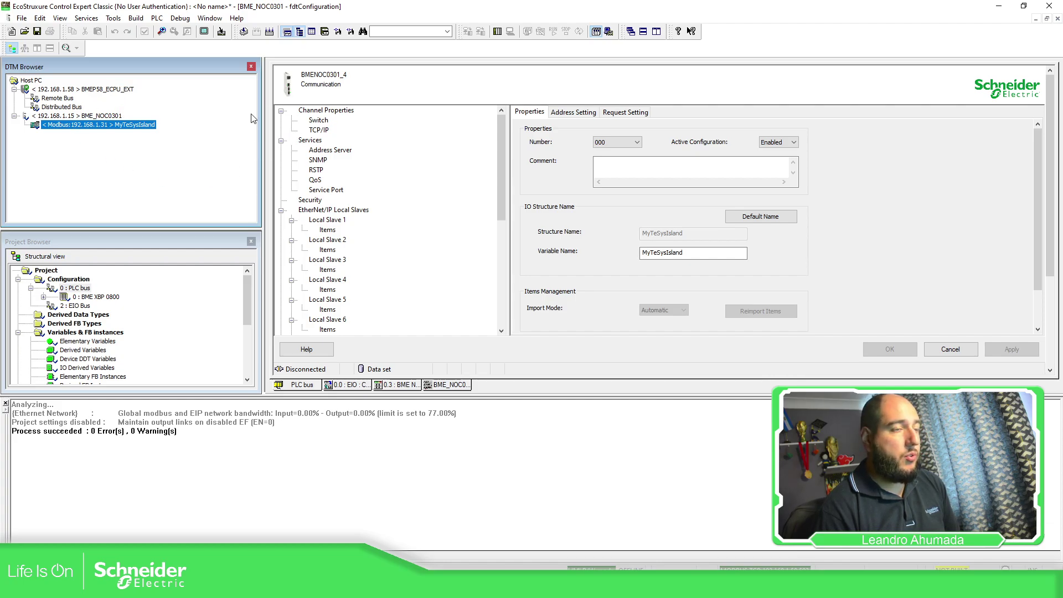
Step: Connect to the PLC and Rebuild All and Transfer, stopping the PLC and declining to run it
{"action": "left_click", "coordinate": [497, 33]}
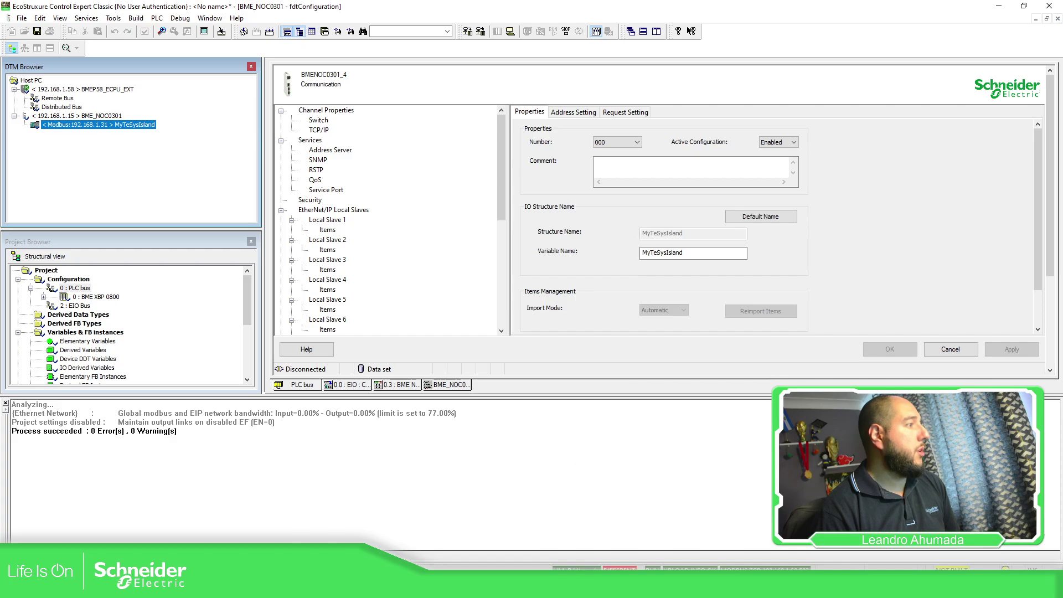
{"action": "left_click", "coordinate": [243, 32]}
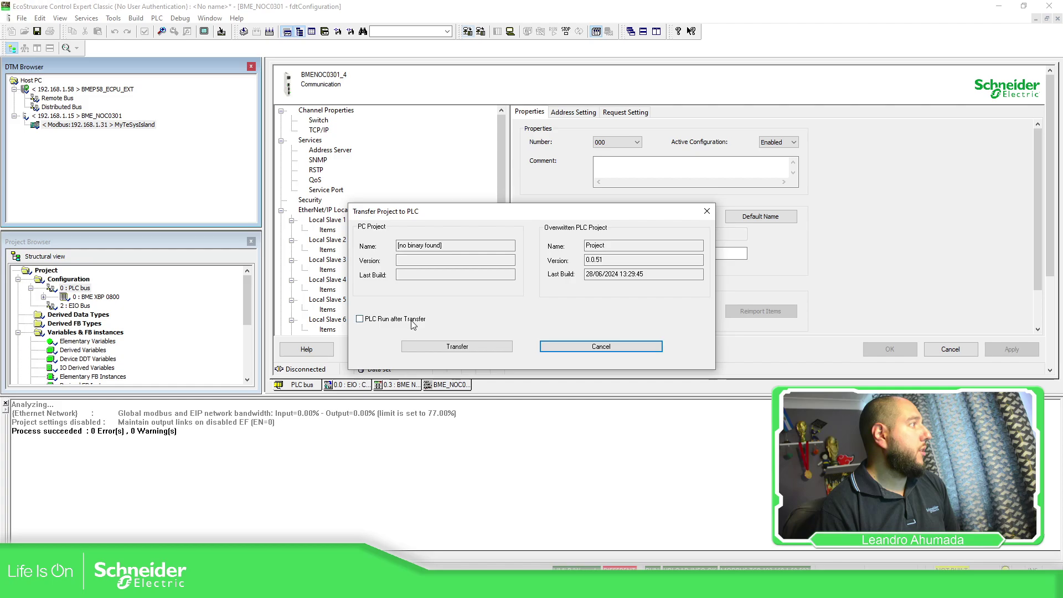
{"action": "left_click", "coordinate": [449, 346]}
{"action": "left_click", "coordinate": [546, 304]}
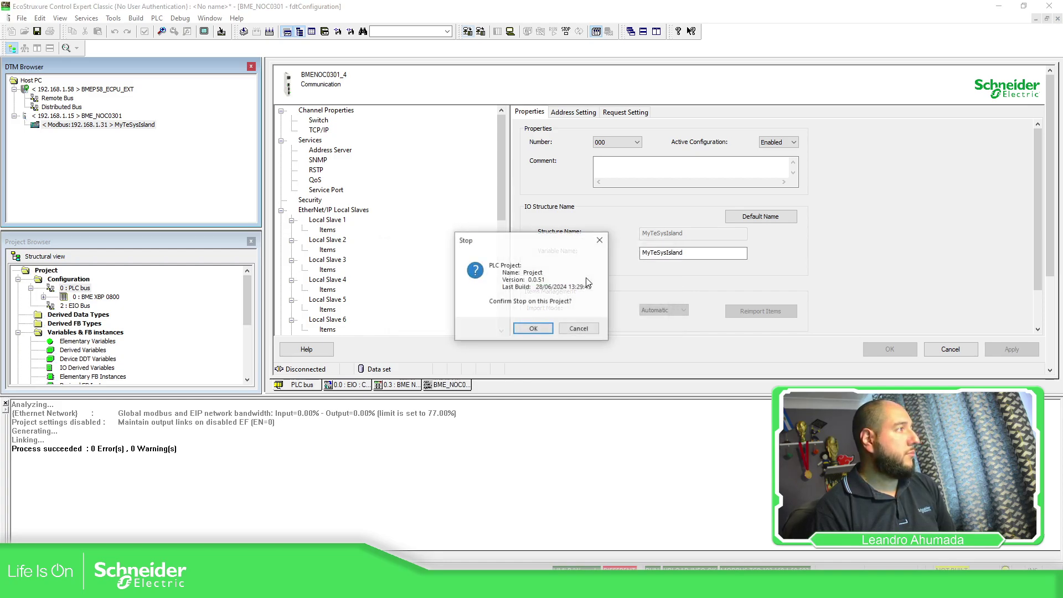
{"action": "left_click", "coordinate": [532, 329]}
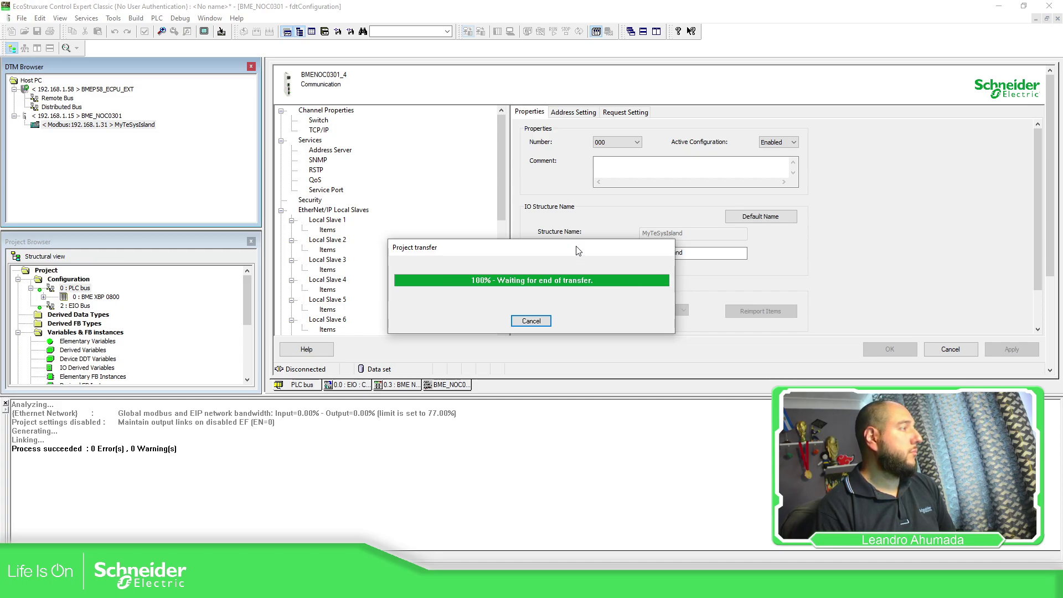
{"action": "left_click", "coordinate": [533, 328]}
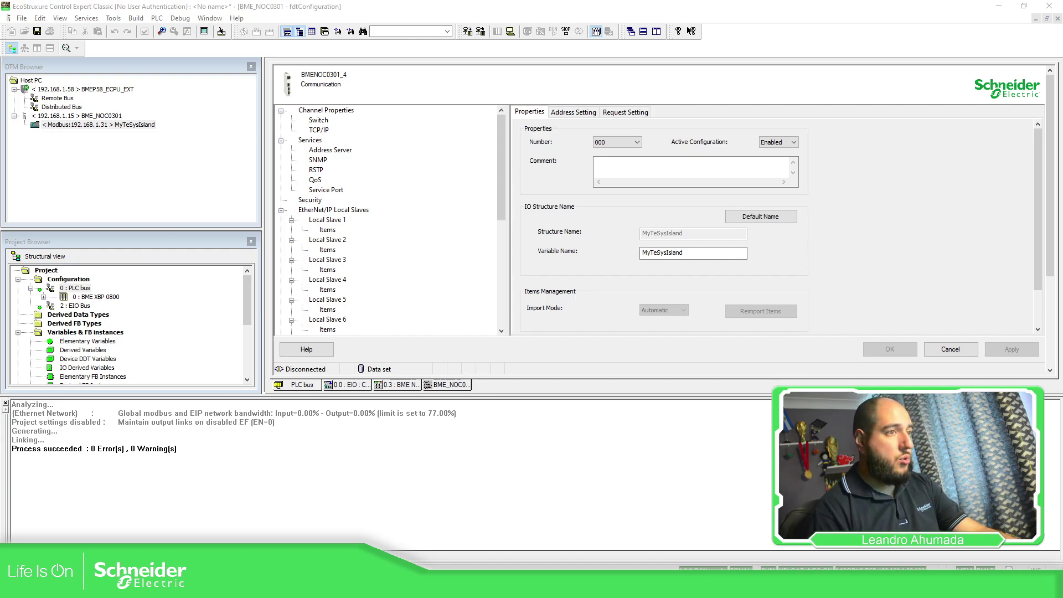
Step: Ping 192.168.1.15 and 192.168.1.31, both unreachable, then minimize Command Prompt
{"action": "left_click_drag", "start_coordinate": [1030, 151], "coordinate": [548, 116]}
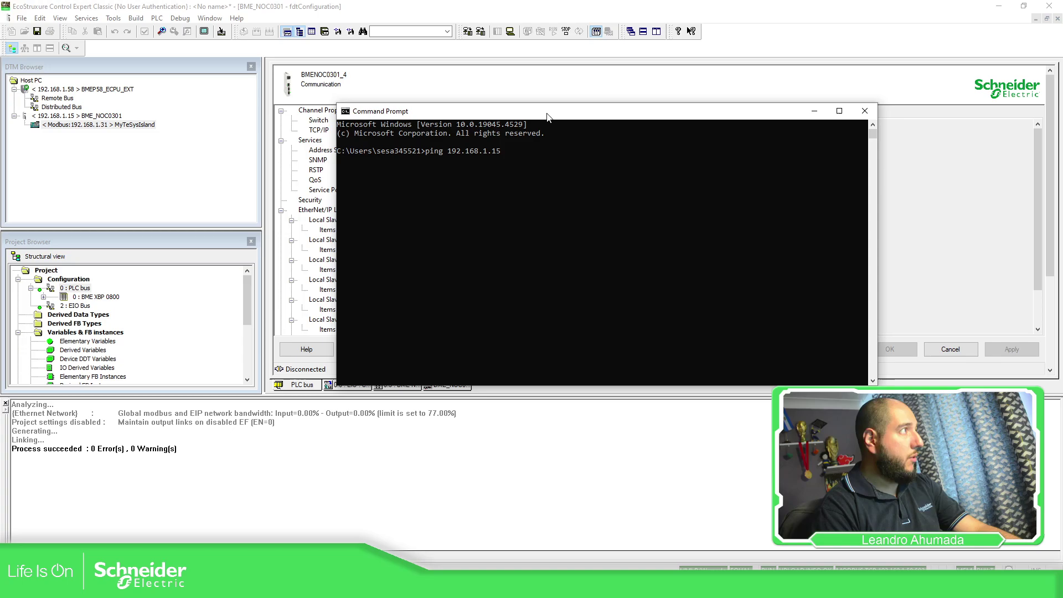
{"action": "key", "text": "Return"}
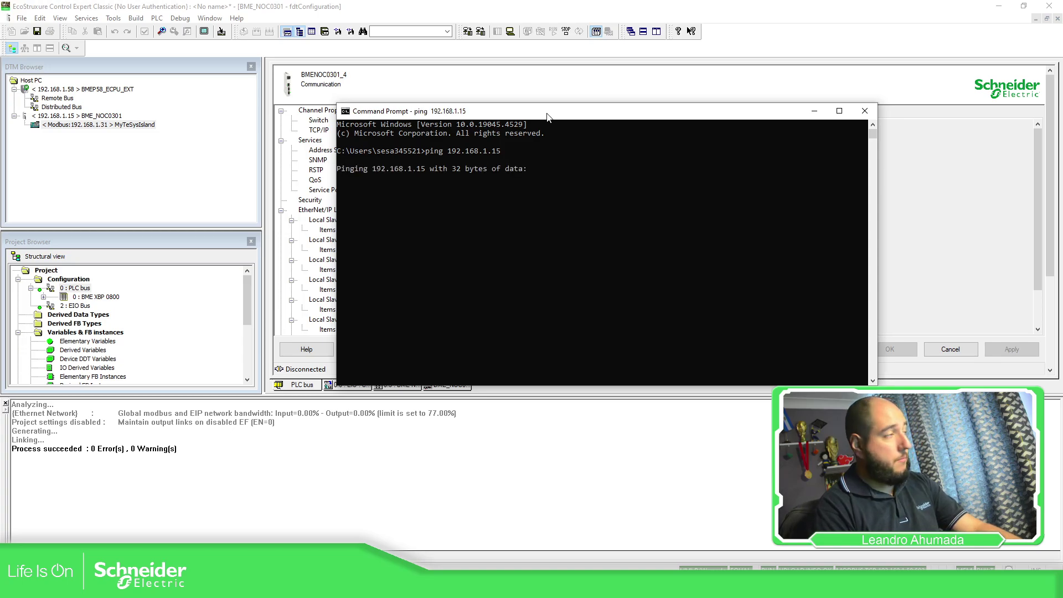
{"action": "key", "text": "ctrl+c"}
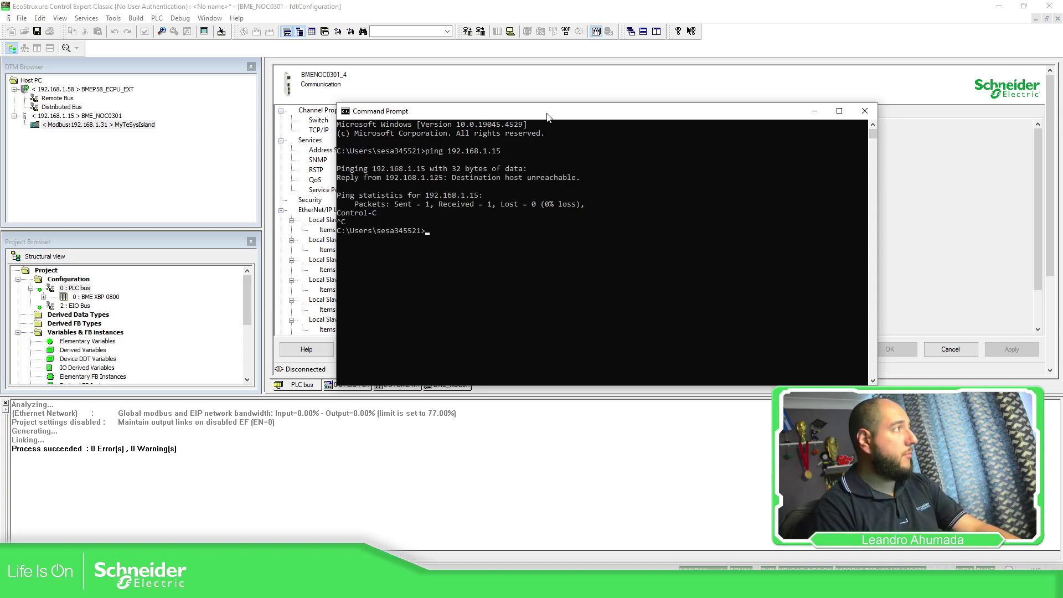
{"action": "key", "text": "Up"}
{"action": "type", "text": "31"}
{"action": "key", "text": "Return"}
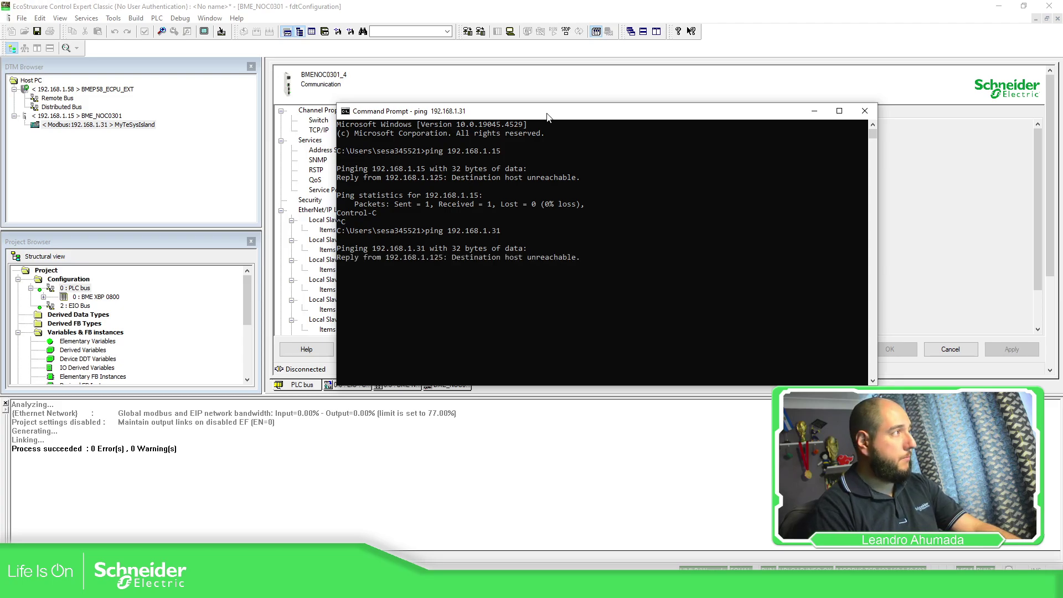
{"action": "key", "text": "ctrl+c"}
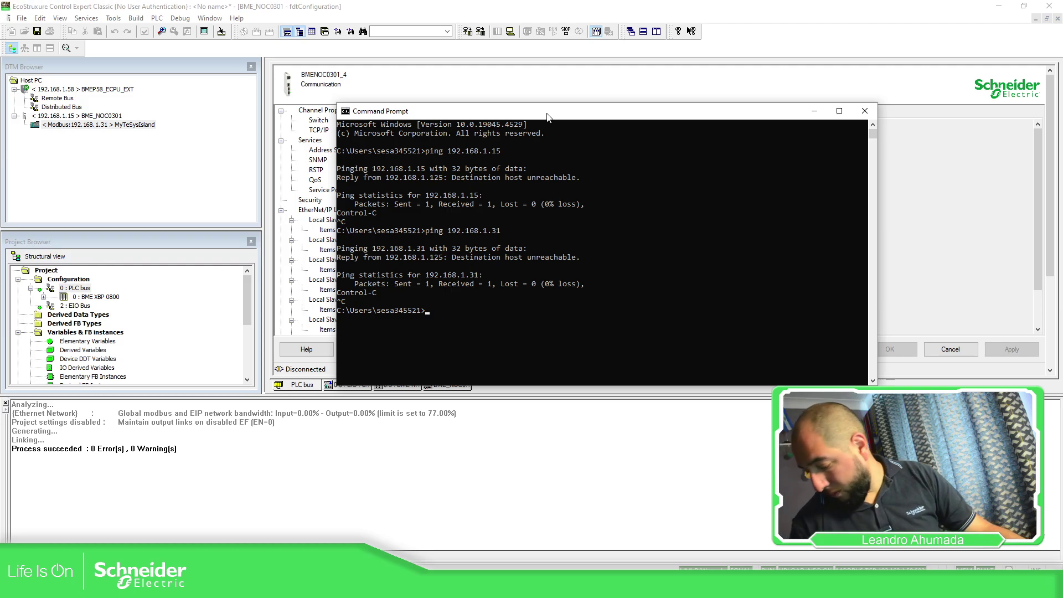
{"action": "left_click", "coordinate": [814, 111]}
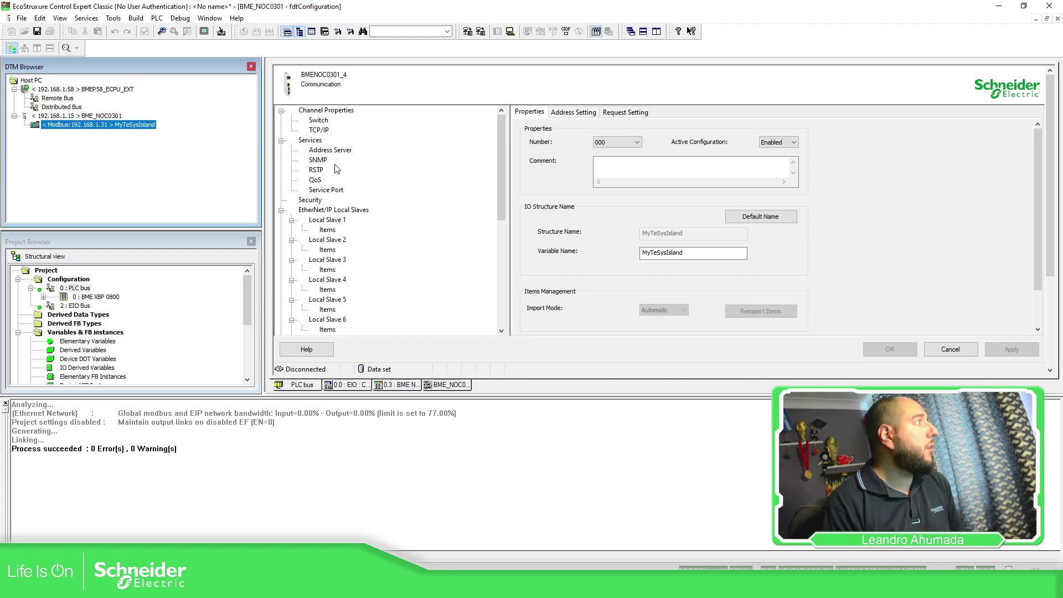
Step: Open the NOC's Channel Properties switch settings and review the ETH 1 enabled setting
{"action": "left_click", "coordinate": [328, 112]}
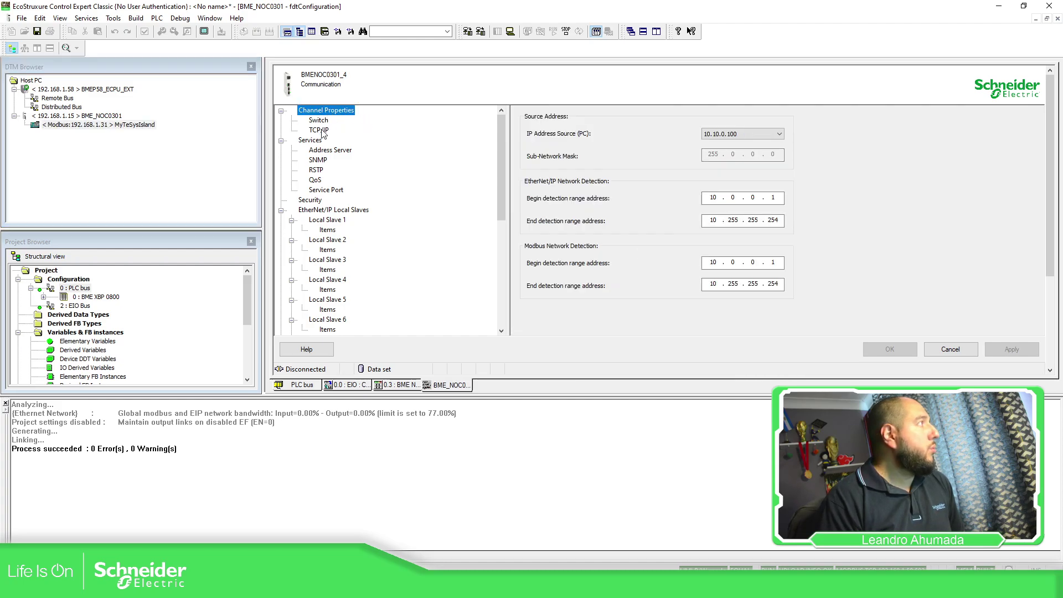
{"action": "left_click", "coordinate": [323, 132]}
{"action": "left_click", "coordinate": [324, 121]}
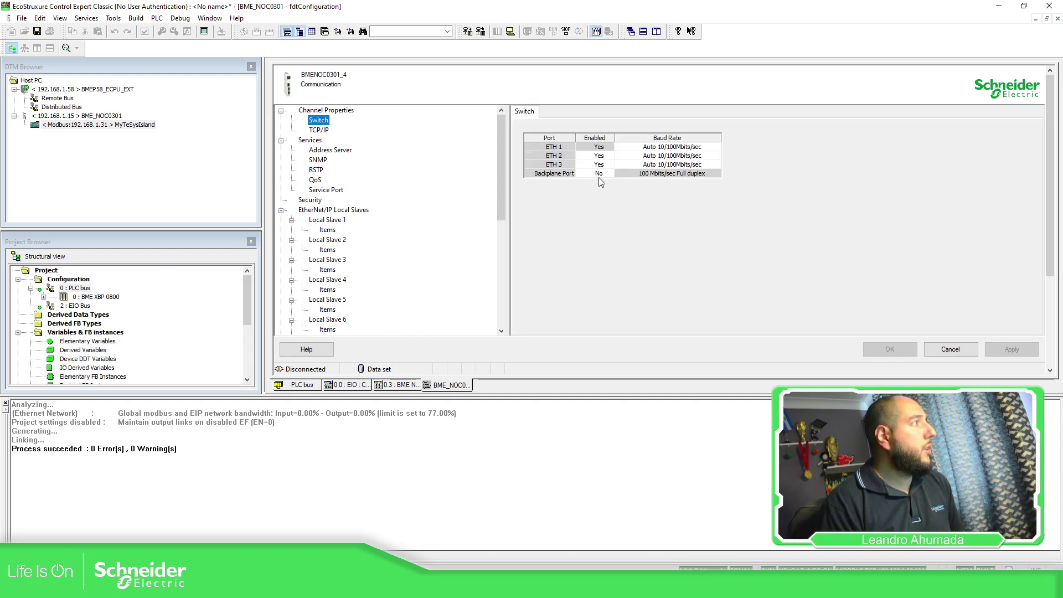
{"action": "left_click", "coordinate": [600, 146]}
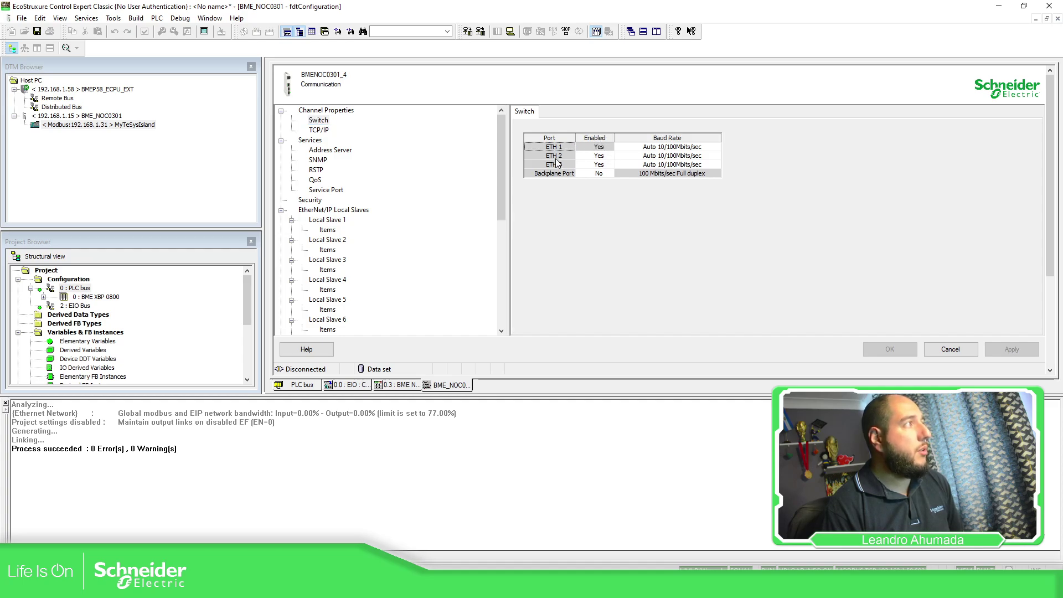
{"action": "left_click", "coordinate": [346, 386]}
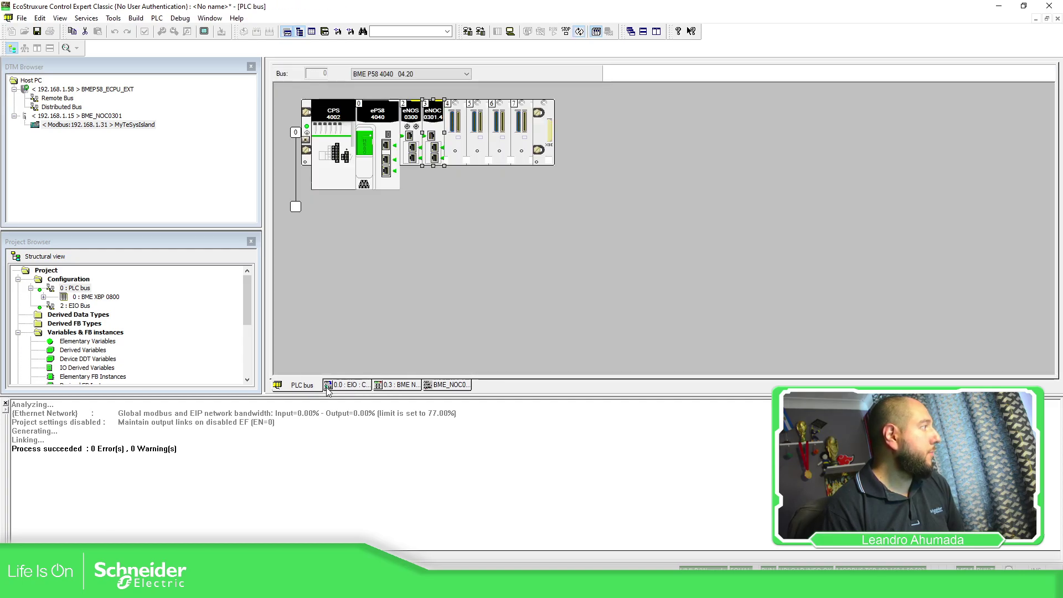
{"action": "left_click", "coordinate": [322, 386]}
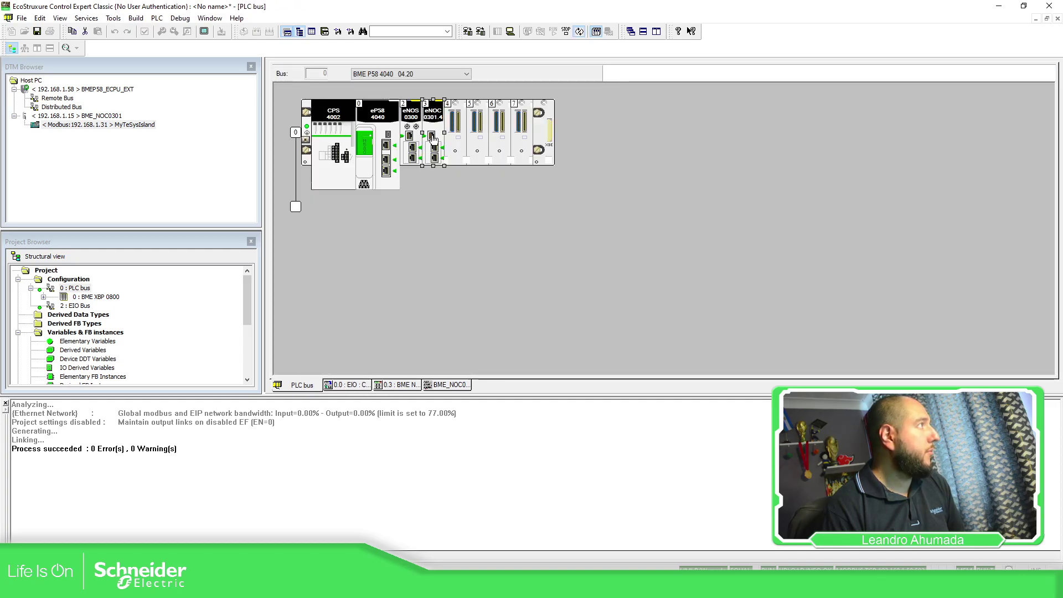
{"action": "left_click", "coordinate": [437, 386]}
Step: Set ETH 2 Enabled to No and Backplane Port to Yes, then accept and confirm
{"action": "left_click", "coordinate": [599, 161]}
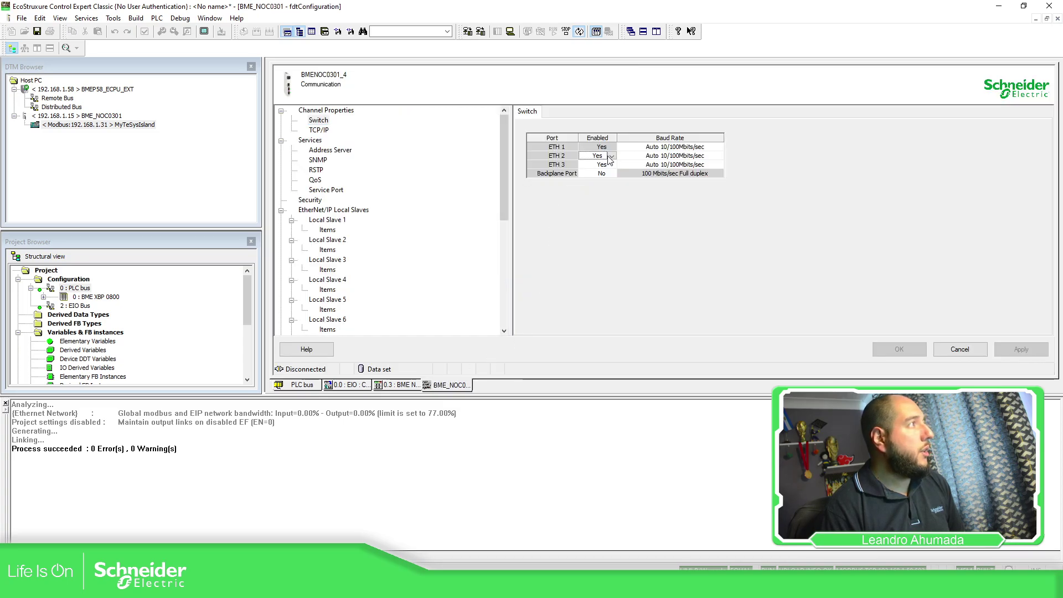
{"action": "left_click", "coordinate": [613, 156]}
{"action": "left_click", "coordinate": [593, 174]}
{"action": "left_click", "coordinate": [562, 166]}
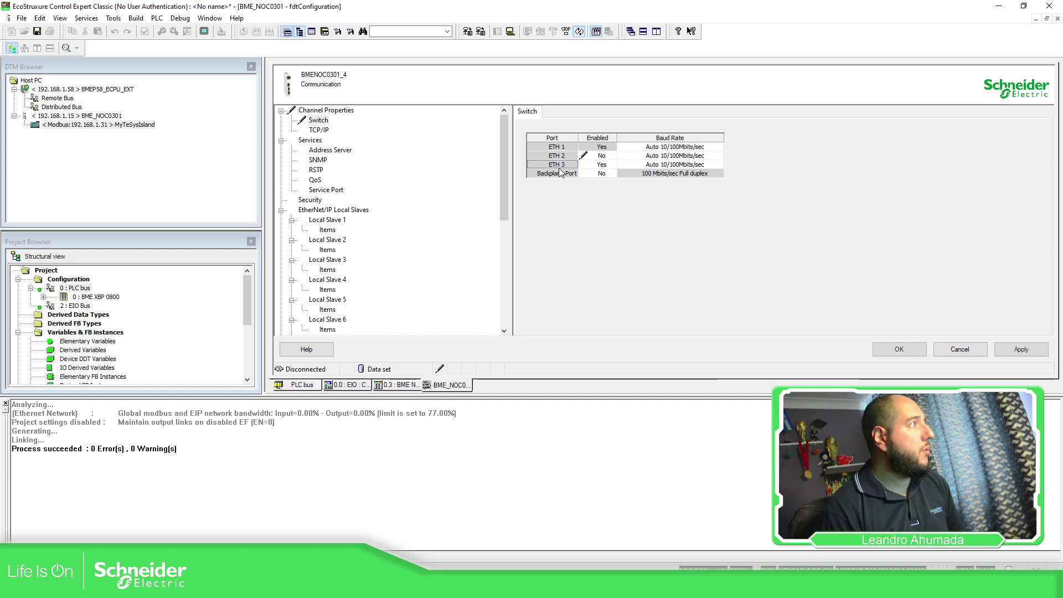
{"action": "left_click", "coordinate": [604, 173]}
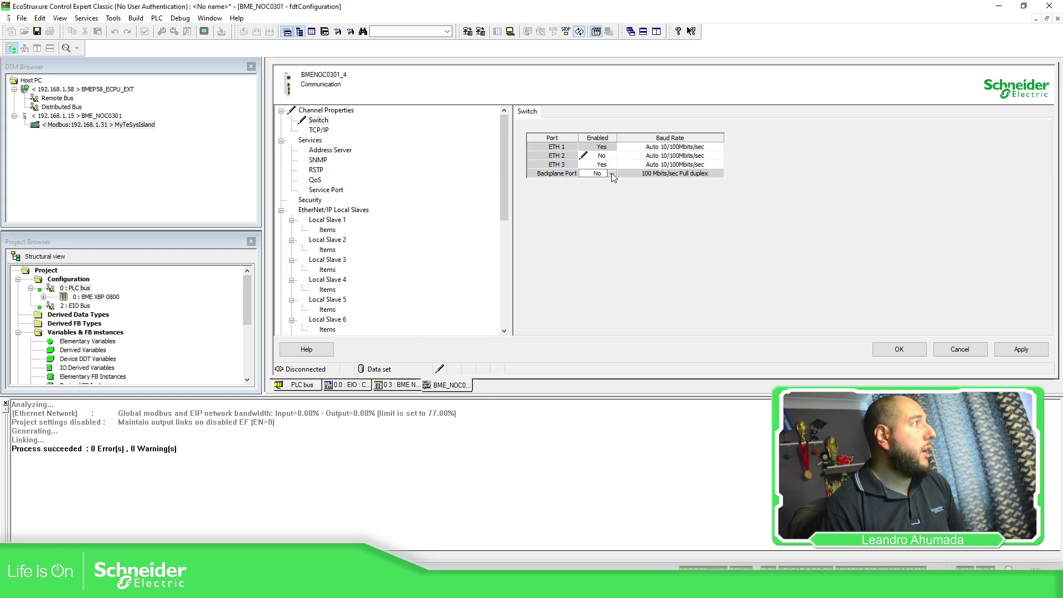
{"action": "left_click", "coordinate": [606, 175]}
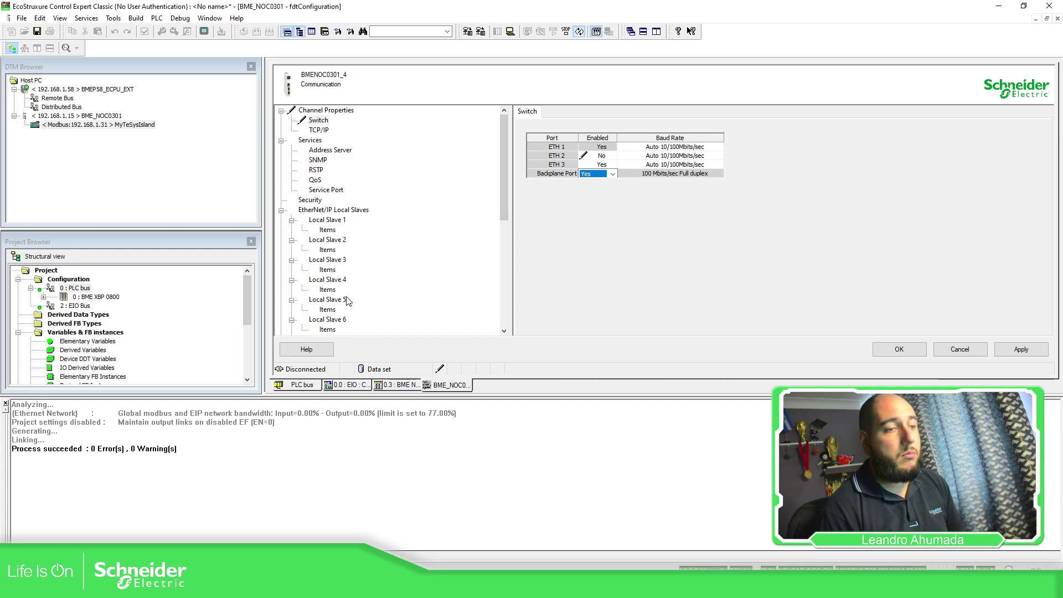
{"action": "left_click", "coordinate": [310, 387]}
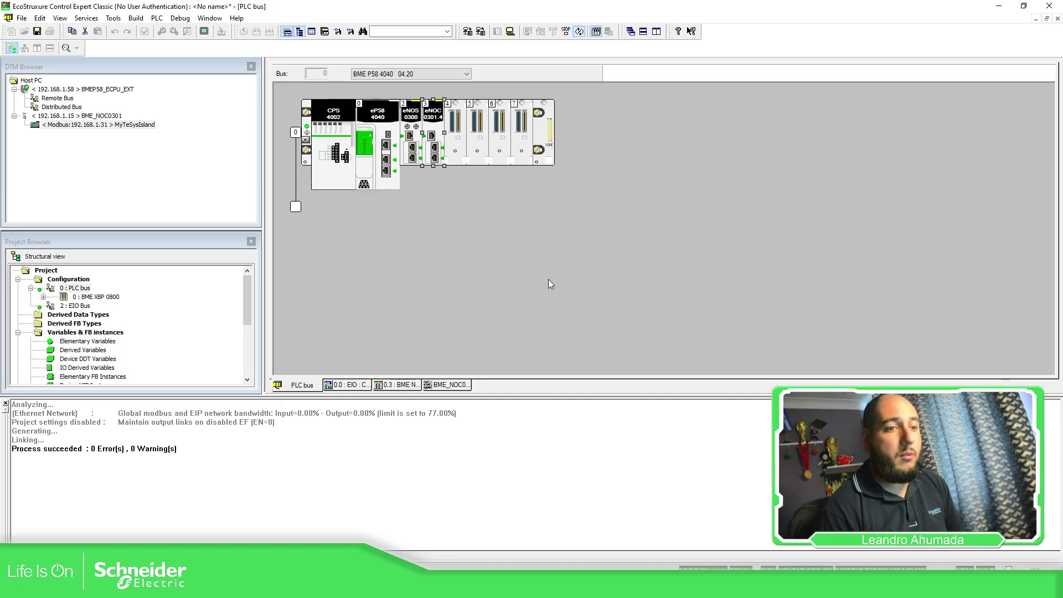
{"action": "left_click", "coordinate": [454, 384]}
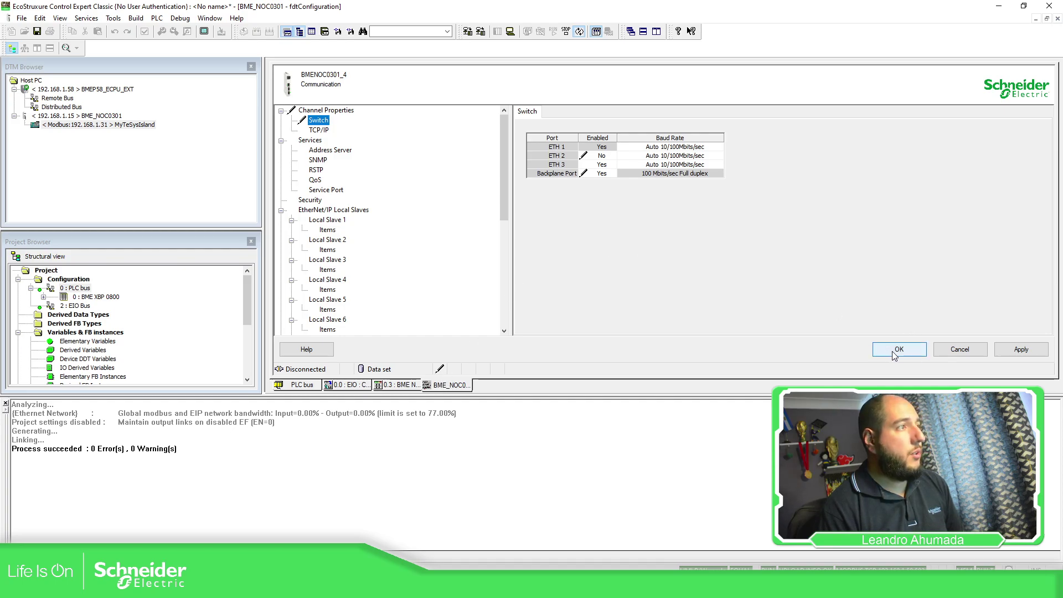
{"action": "left_click", "coordinate": [892, 351]}
{"action": "left_click", "coordinate": [559, 319]}
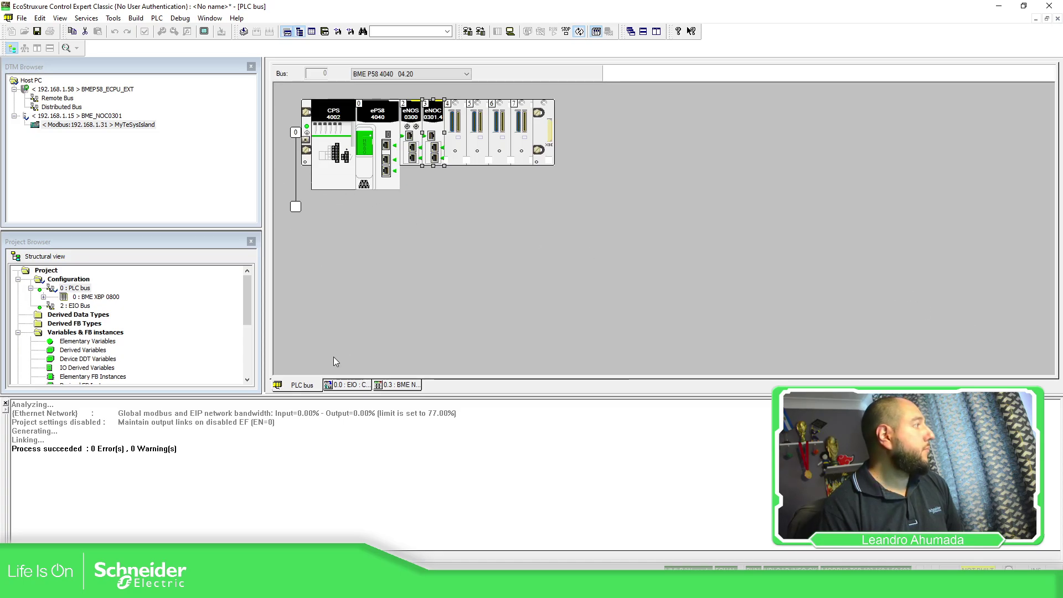
Step: Open the BME_NOC0301 configuration and run a confirmed Rebuild All Project
{"action": "left_click", "coordinate": [357, 385]}
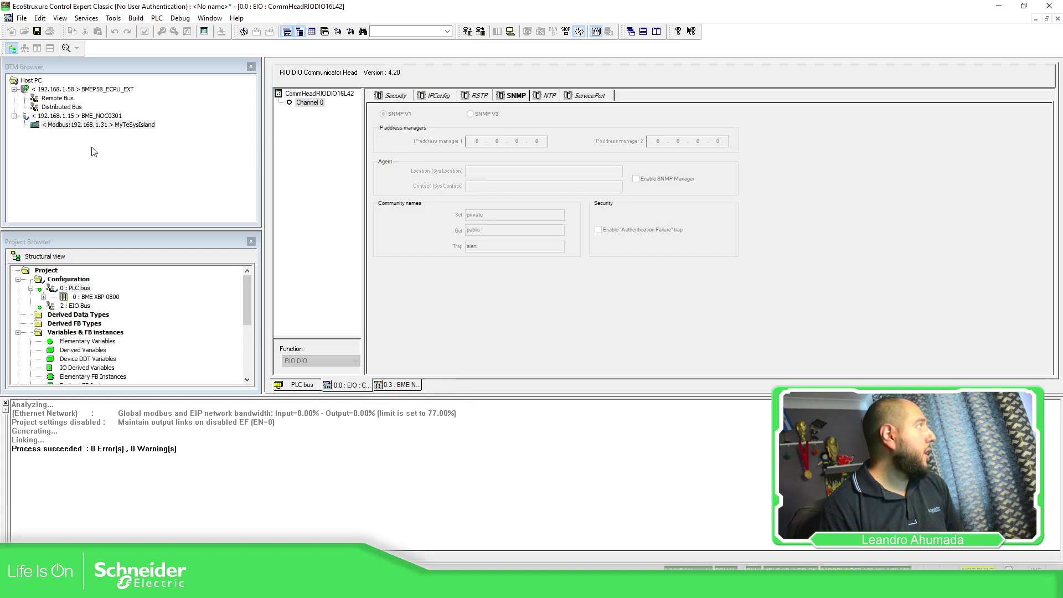
{"action": "double_click", "coordinate": [89, 116]}
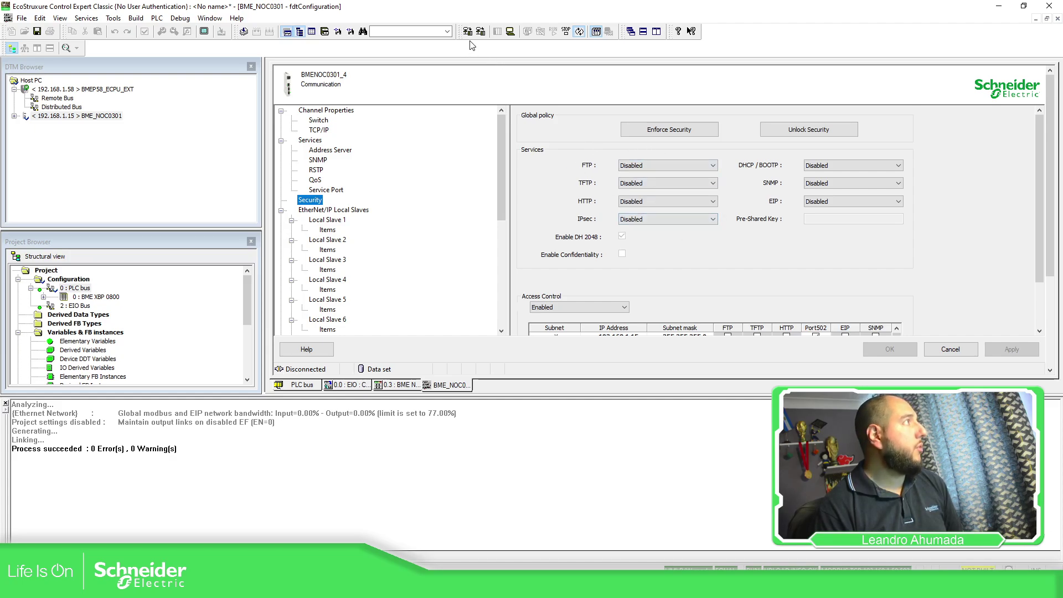
{"action": "left_click", "coordinate": [510, 31]}
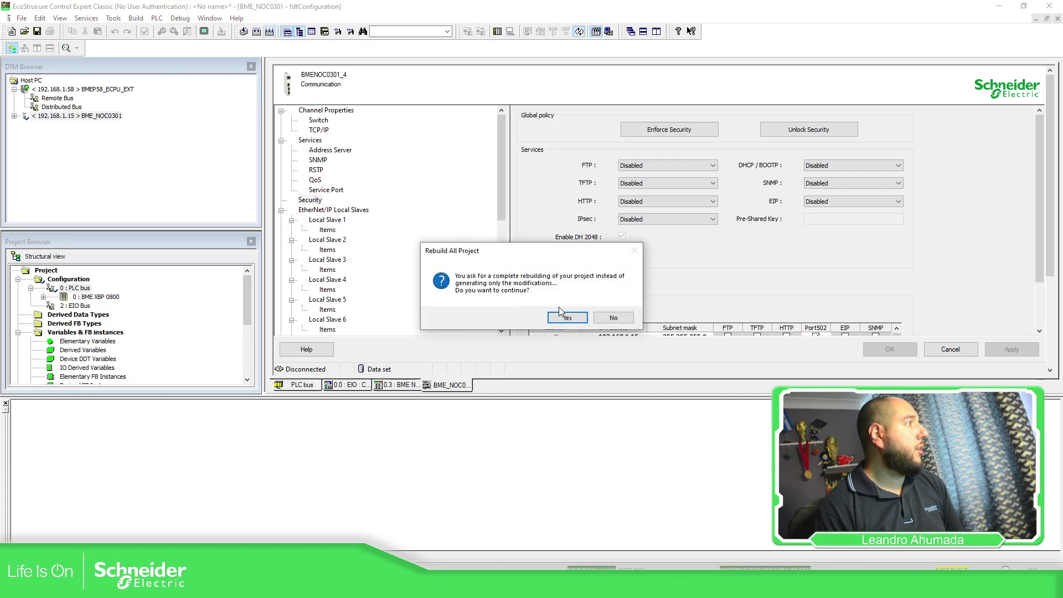
{"action": "left_click", "coordinate": [570, 315]}
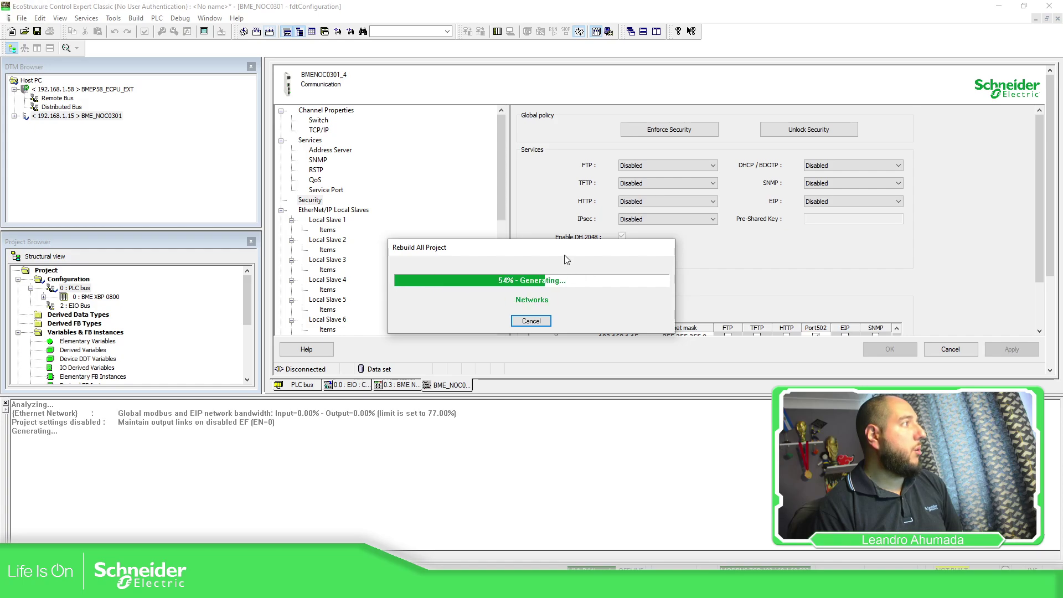
Step: Connect to the PLC by entering the application password
{"action": "left_click", "coordinate": [499, 32]}
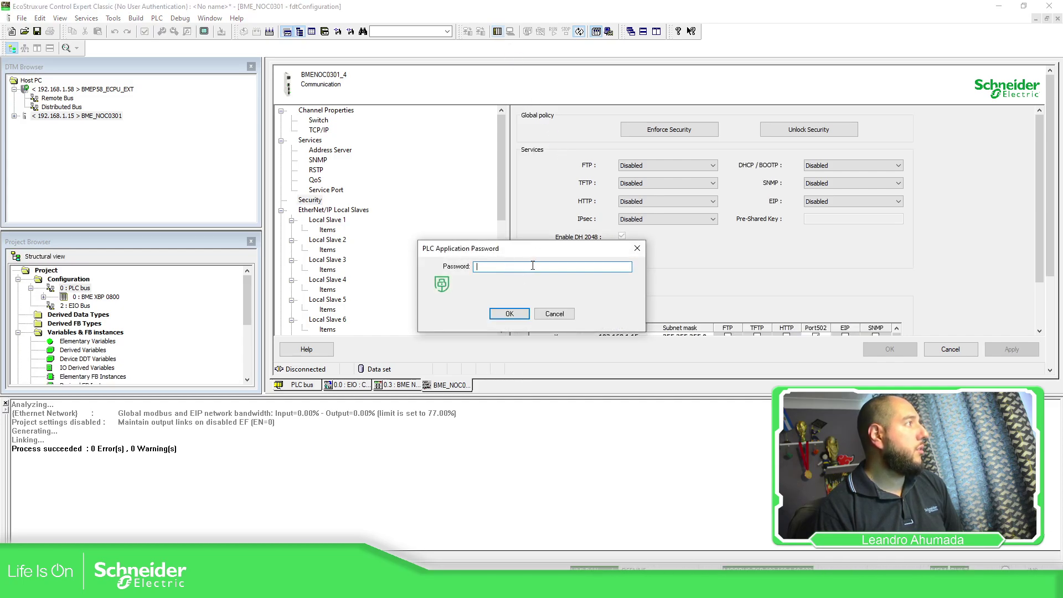
{"action": "type", "text": "******"}
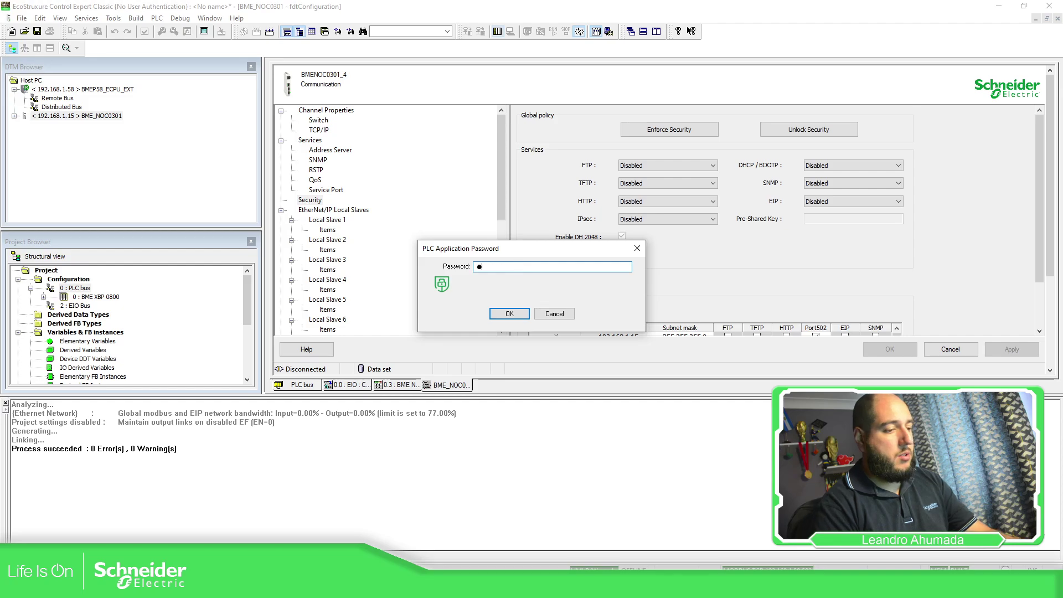
{"action": "key", "text": "BackSpace"}
{"action": "key", "text": "BackSpace"}
{"action": "key", "text": "BackSpace"}
{"action": "key", "text": "BackSpace"}
{"action": "key", "text": "BackSpace"}
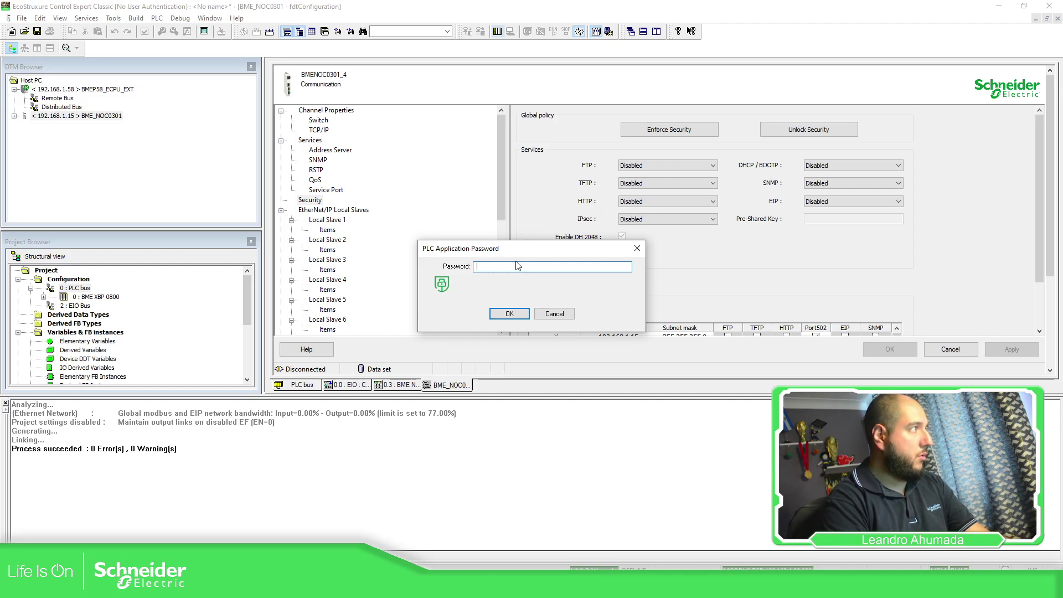
{"action": "type", "text": "***********"}
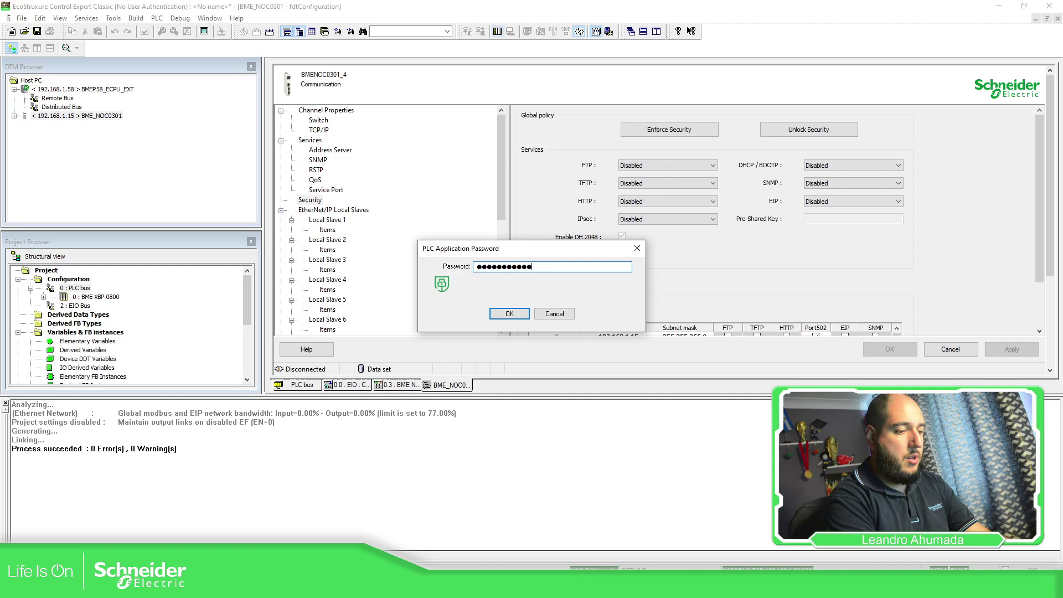
{"action": "type", "text": "****"}
{"action": "key", "text": "Return"}
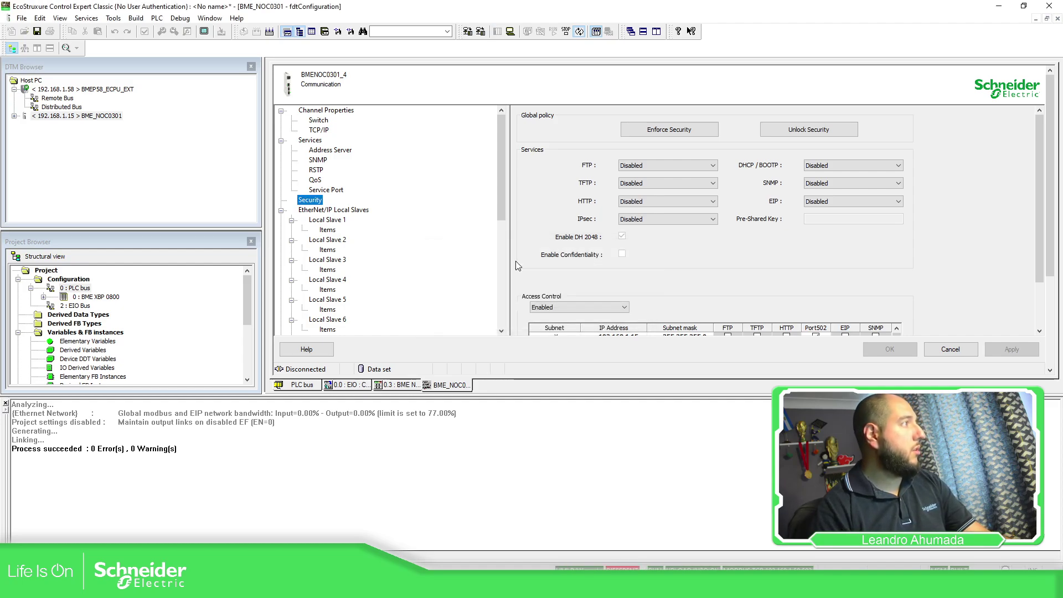
Step: Download version 0.0.1 over 0.0.0 with PLC Run after Transfer ticked, and start it running
{"action": "left_click", "coordinate": [468, 32]}
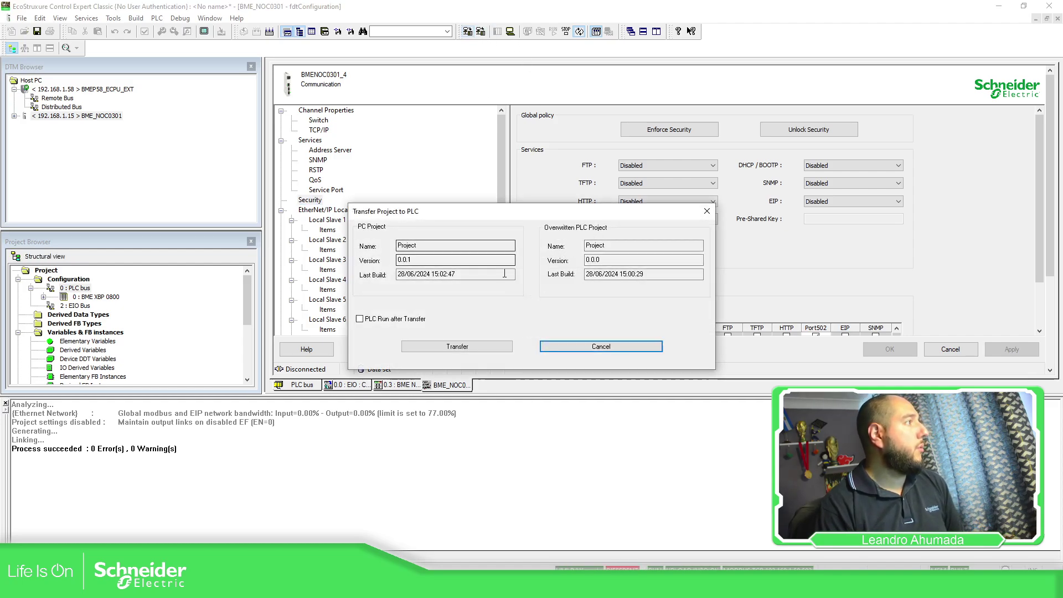
{"action": "left_click", "coordinate": [407, 320]}
{"action": "left_click", "coordinate": [443, 346]}
{"action": "left_click", "coordinate": [511, 330]}
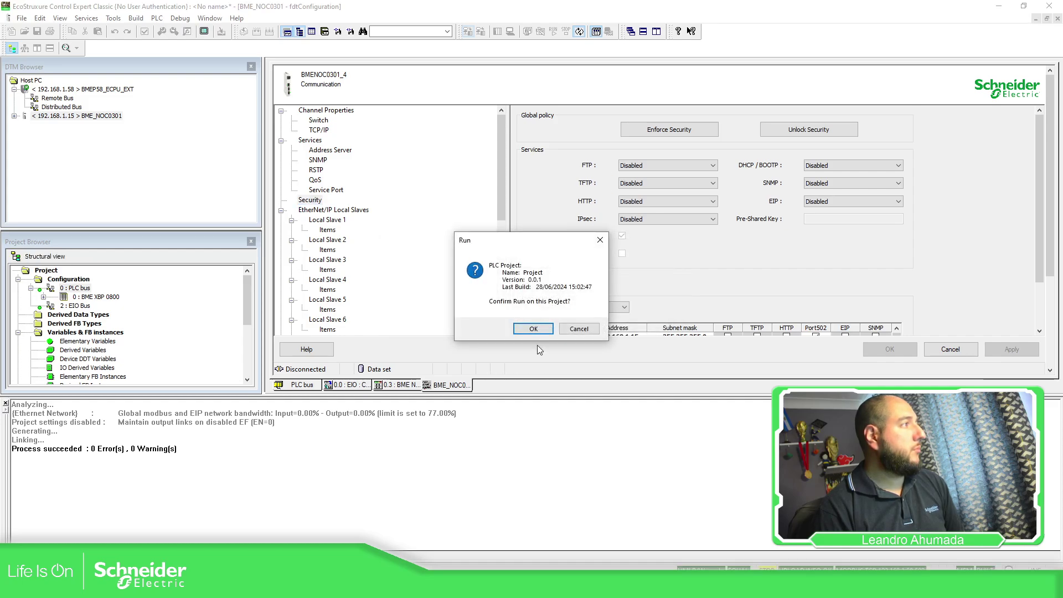
{"action": "left_click", "coordinate": [533, 329]}
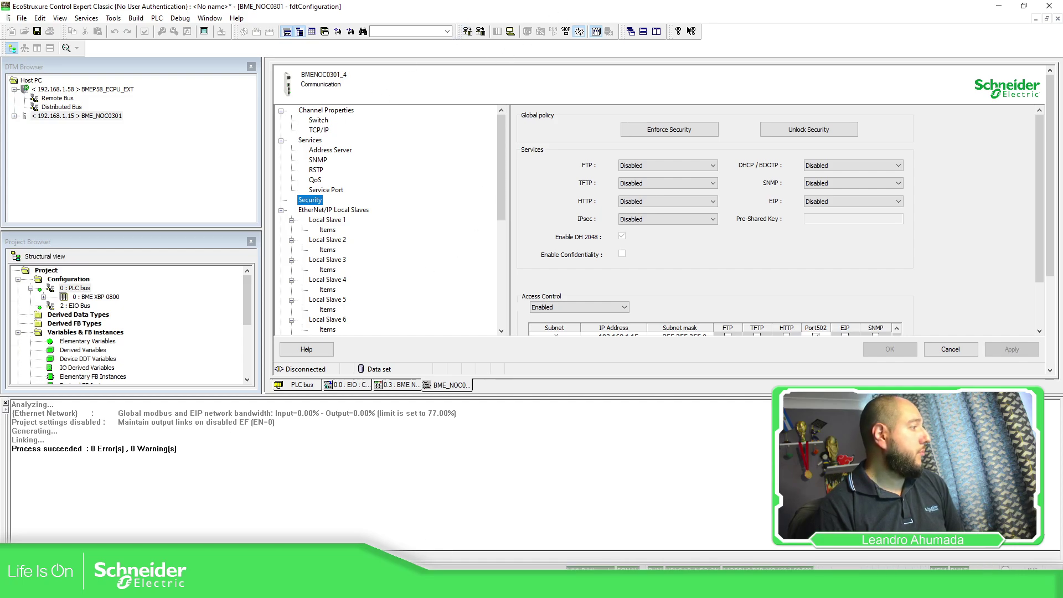
{"action": "key", "text": "alt+Tab"}
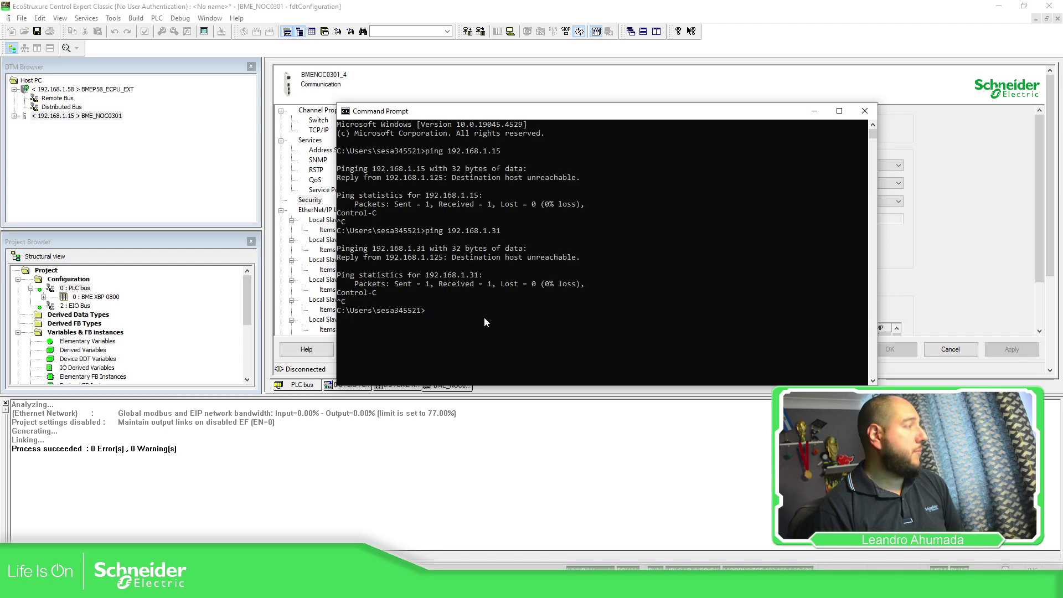
Step: Ping 192.168.1.31 and 192.168.1.15, both now replying with 0% loss, then return to Control Expert
{"action": "key", "text": "Up"}
{"action": "key", "text": "Return"}
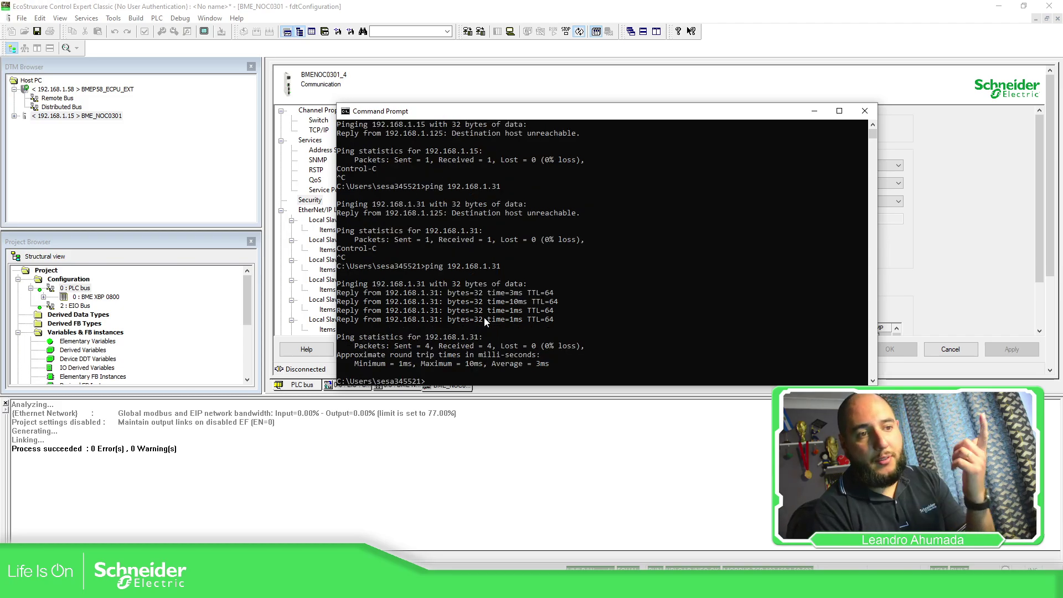
{"action": "type", "text": "ping 192.168.1.15"}
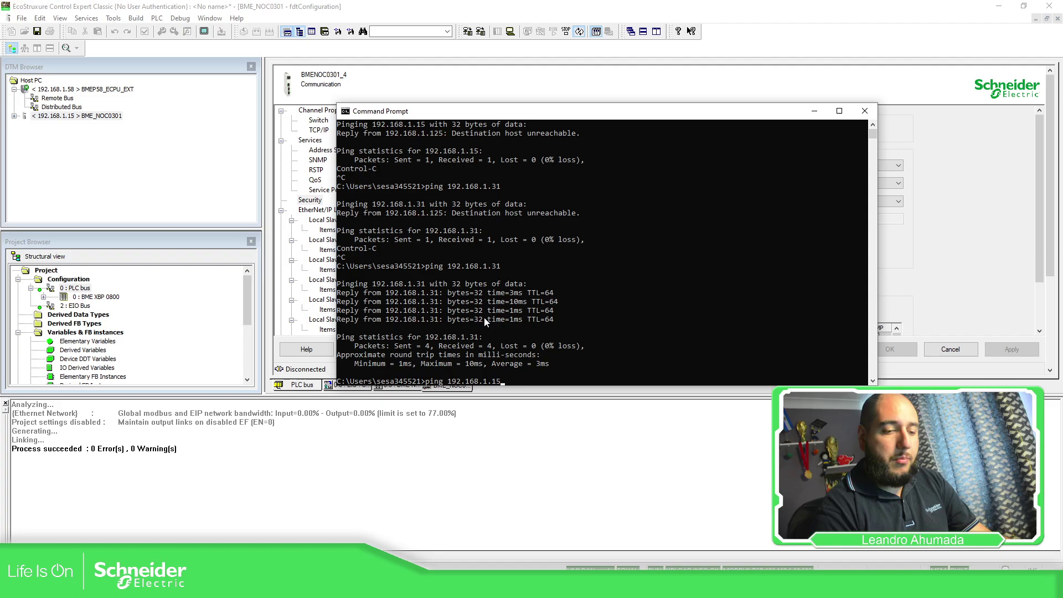
{"action": "key", "text": "Return"}
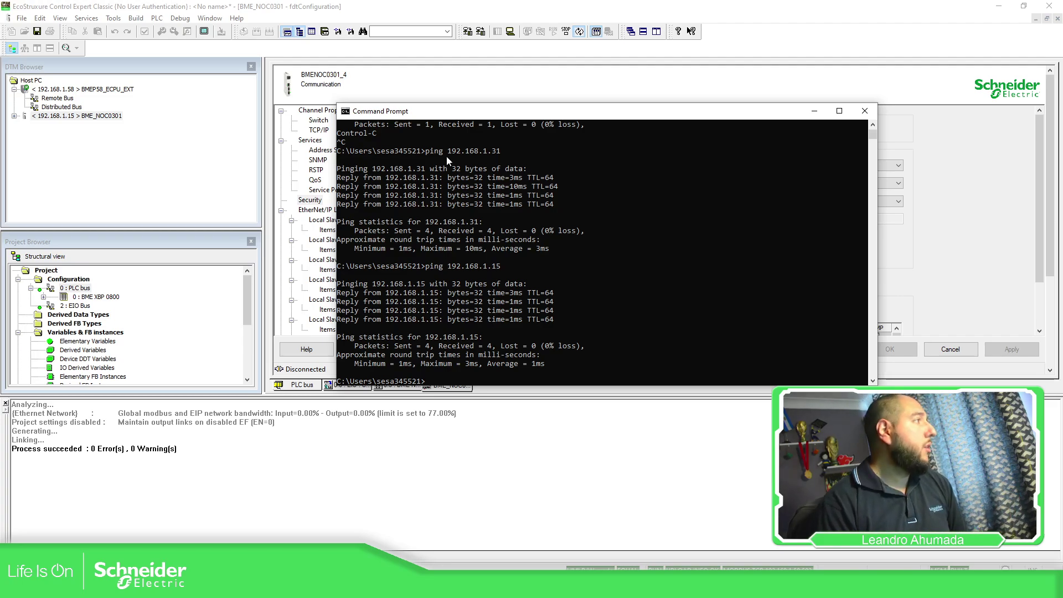
{"action": "left_click", "coordinate": [319, 90]}
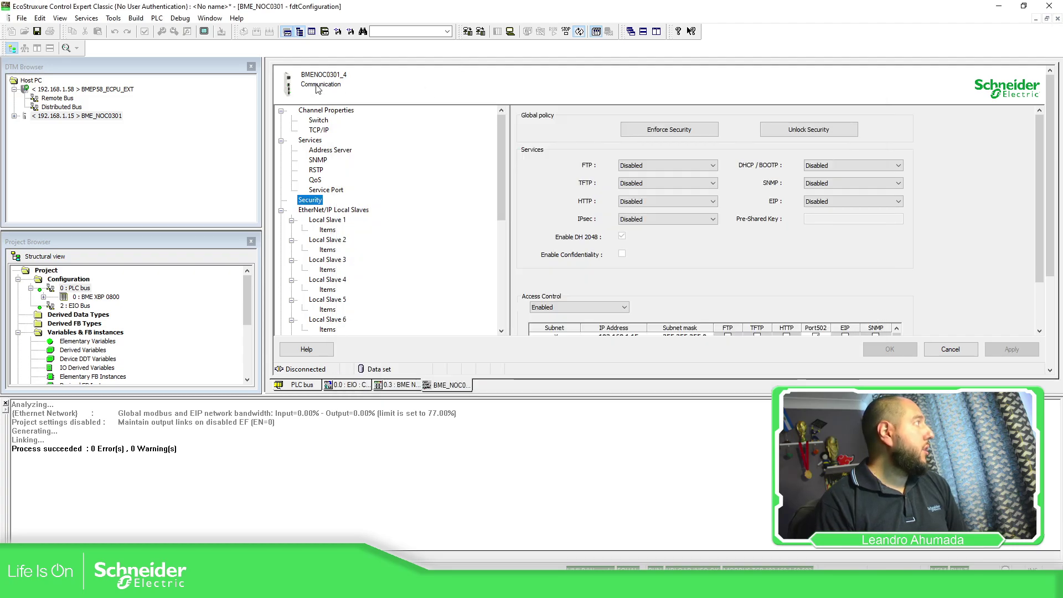
Step: Run Load data from device on MyTeSysIsland under BME_NOC0301, then dismiss the no-device and online-mode errors
{"action": "left_click", "coordinate": [14, 117]}
{"action": "left_click", "coordinate": [80, 125]}
{"action": "right_click", "coordinate": [81, 125]}
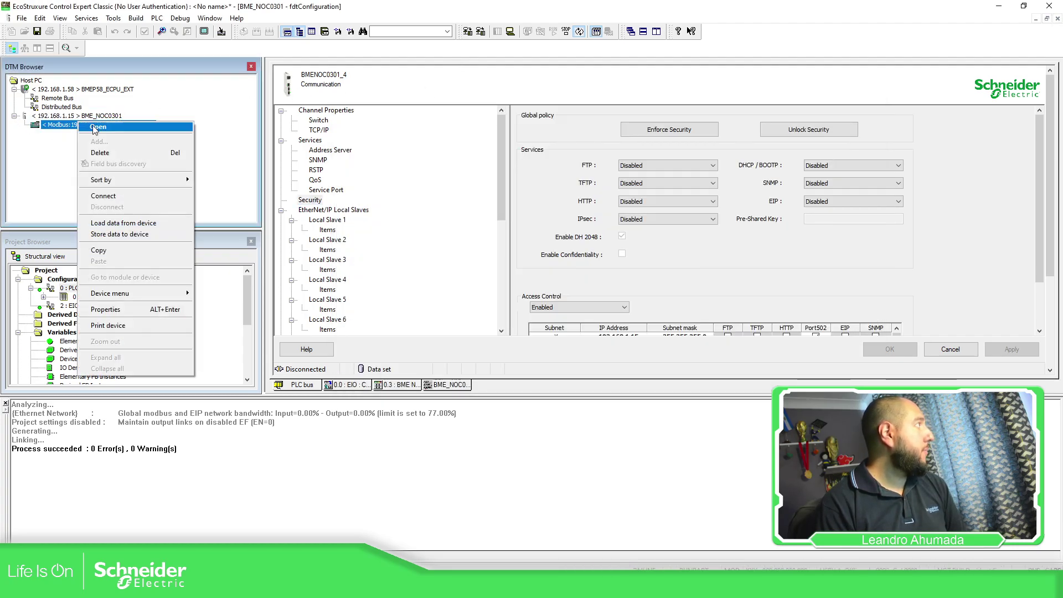
{"action": "left_click", "coordinate": [128, 223]}
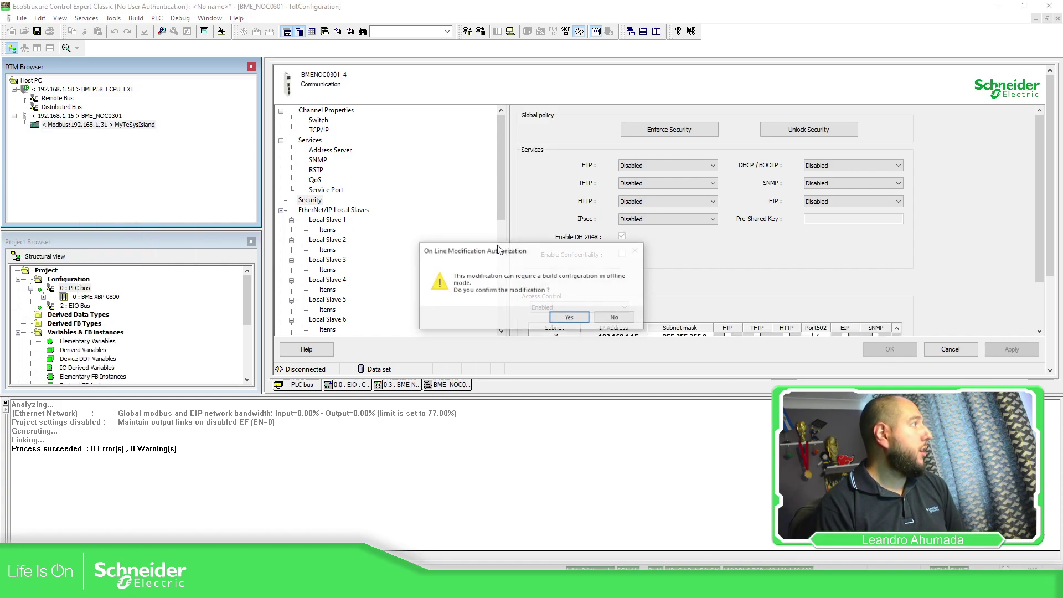
{"action": "left_click", "coordinate": [567, 319]}
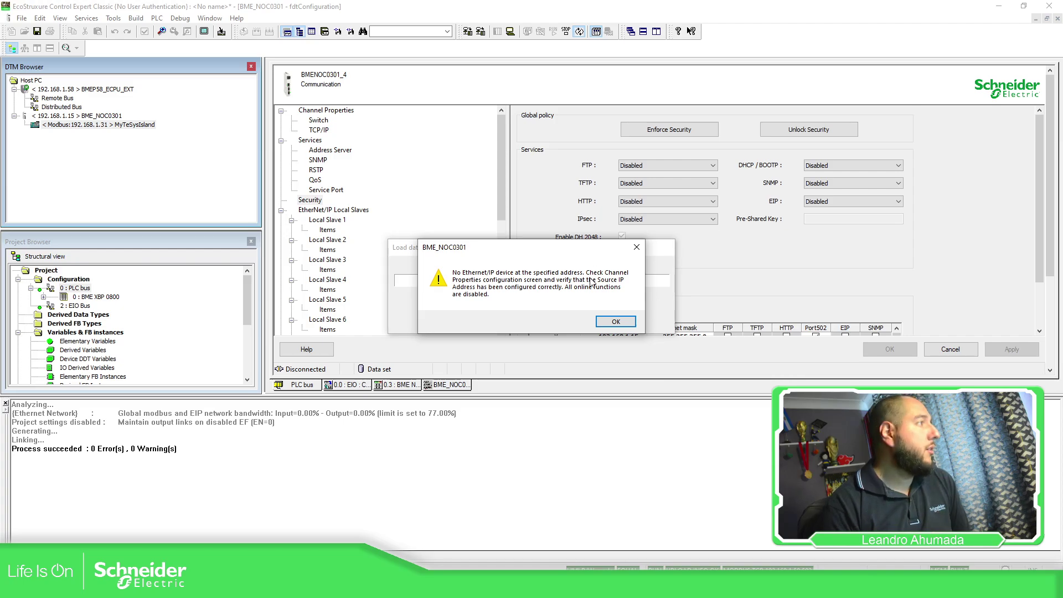
{"action": "left_click", "coordinate": [617, 322]}
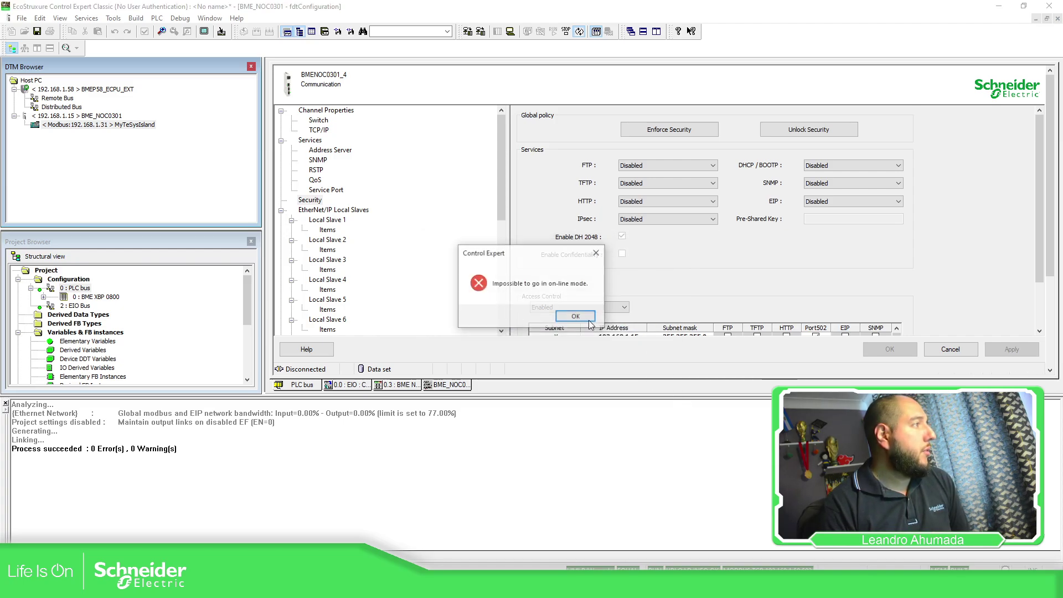
{"action": "left_click", "coordinate": [573, 317]}
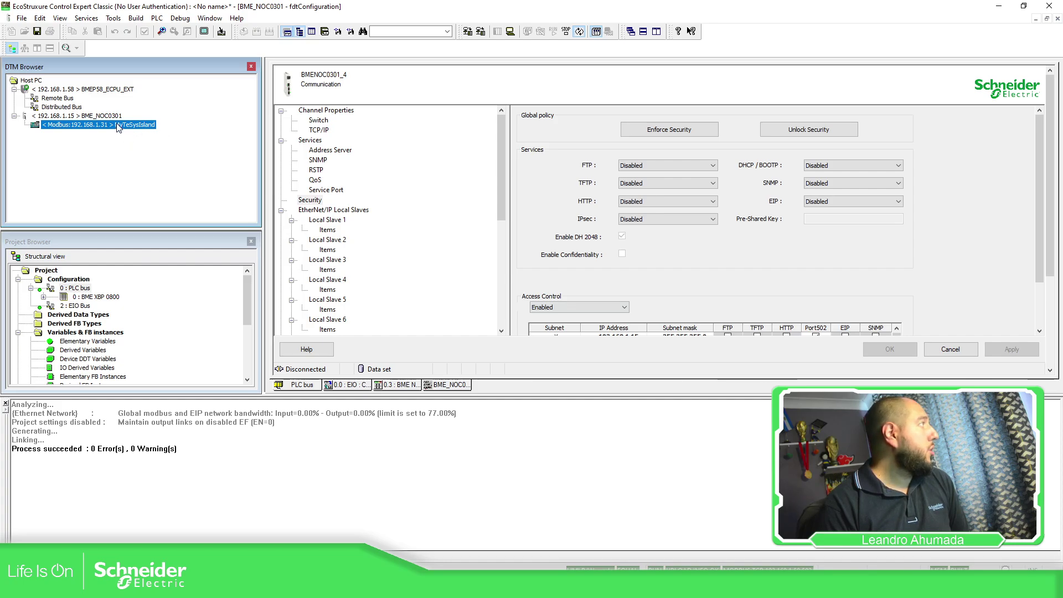
Step: Unlock NOC security to enable all services without access control, apply, then Rebuild All Project
{"action": "left_click", "coordinate": [311, 201]}
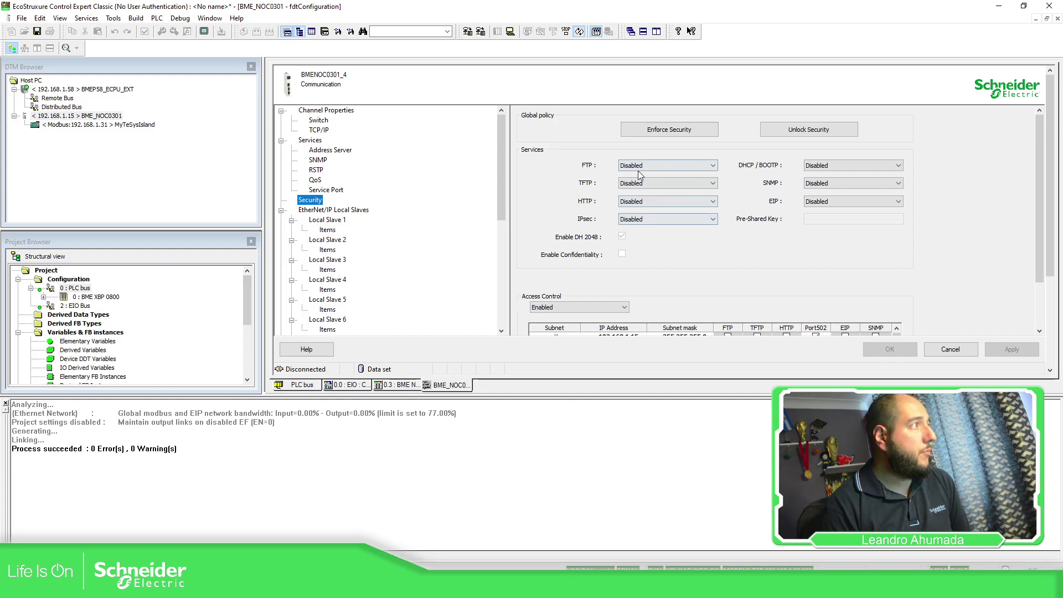
{"action": "left_click", "coordinate": [667, 201]}
{"action": "left_click", "coordinate": [665, 221]}
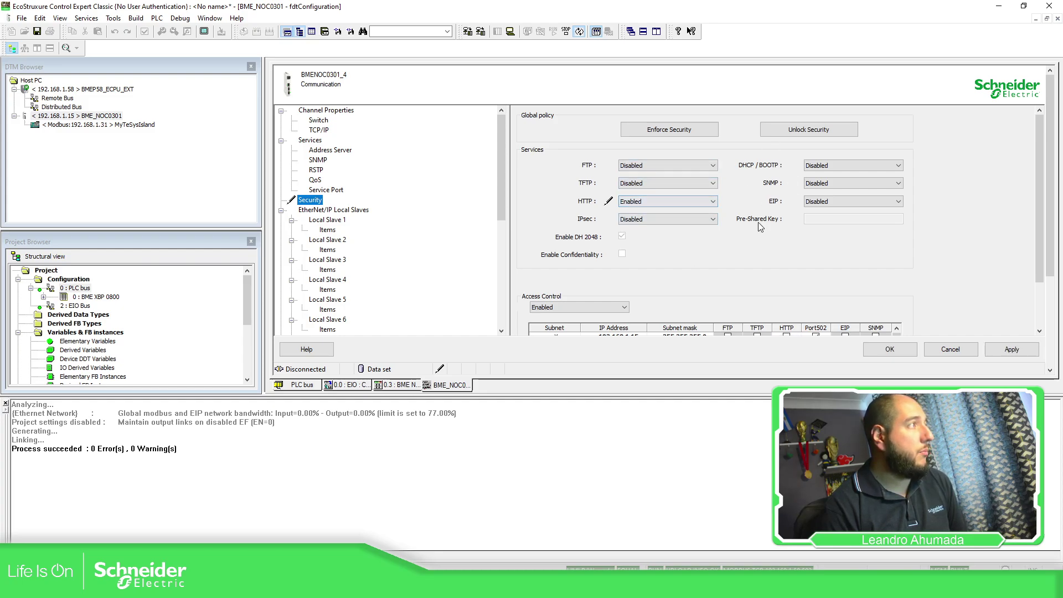
{"action": "left_click", "coordinate": [817, 132]}
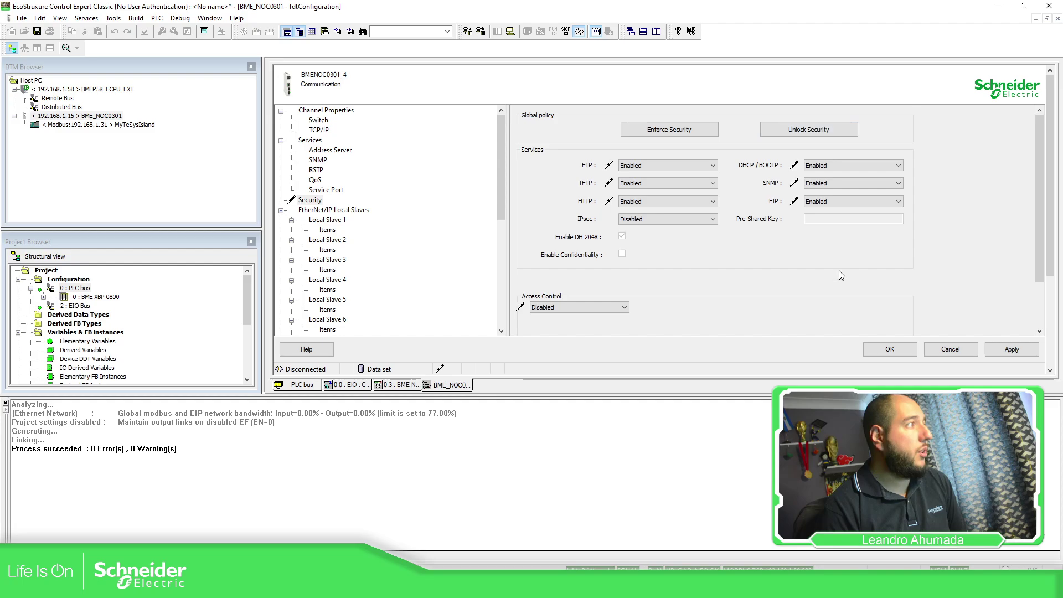
{"action": "left_click", "coordinate": [1008, 349]}
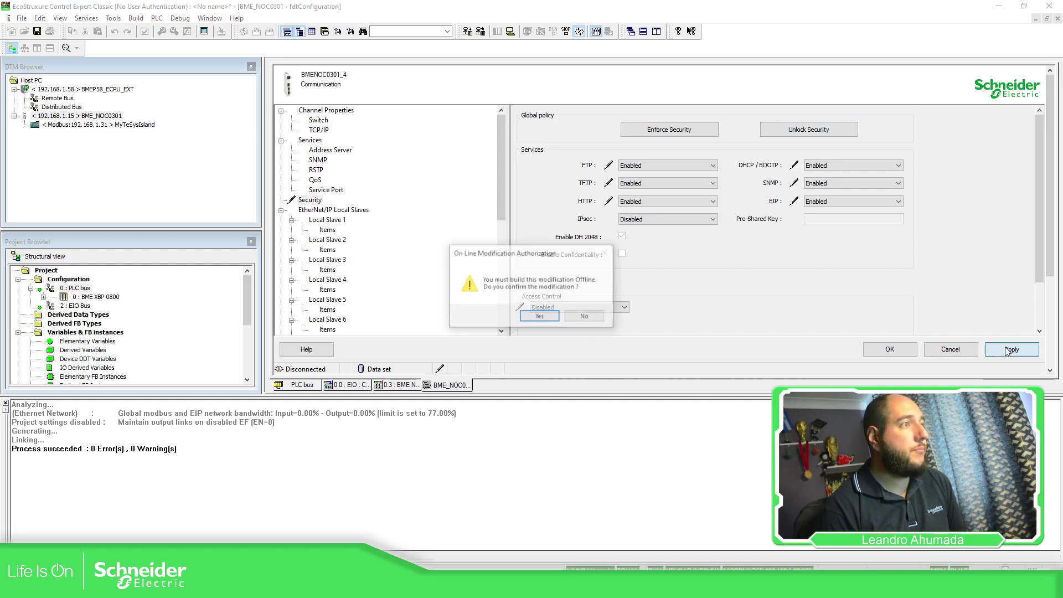
{"action": "left_click", "coordinate": [540, 316]}
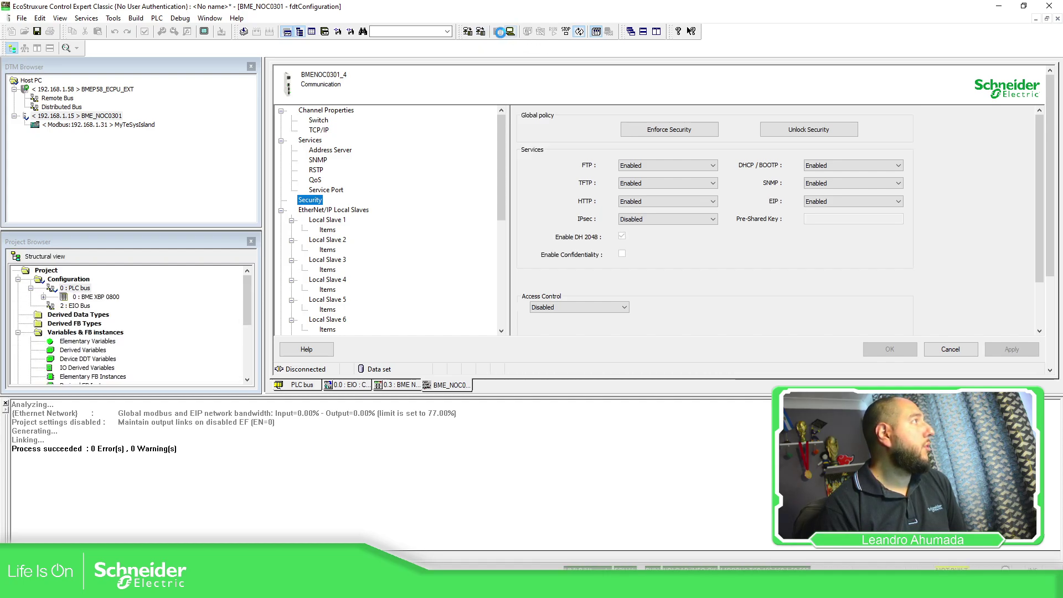
{"action": "left_click", "coordinate": [500, 32]}
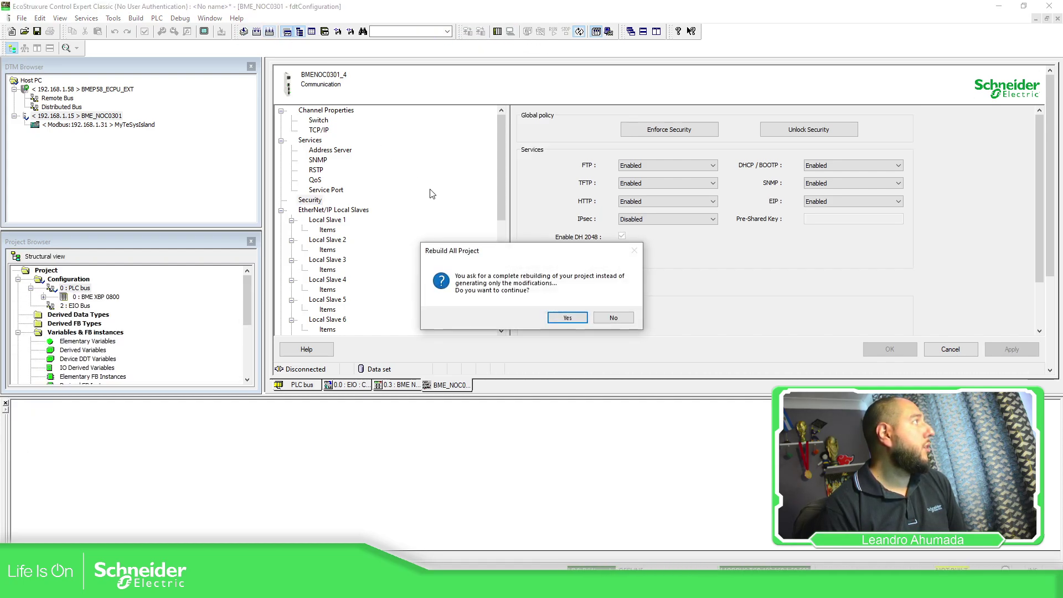
{"action": "left_click", "coordinate": [561, 317]}
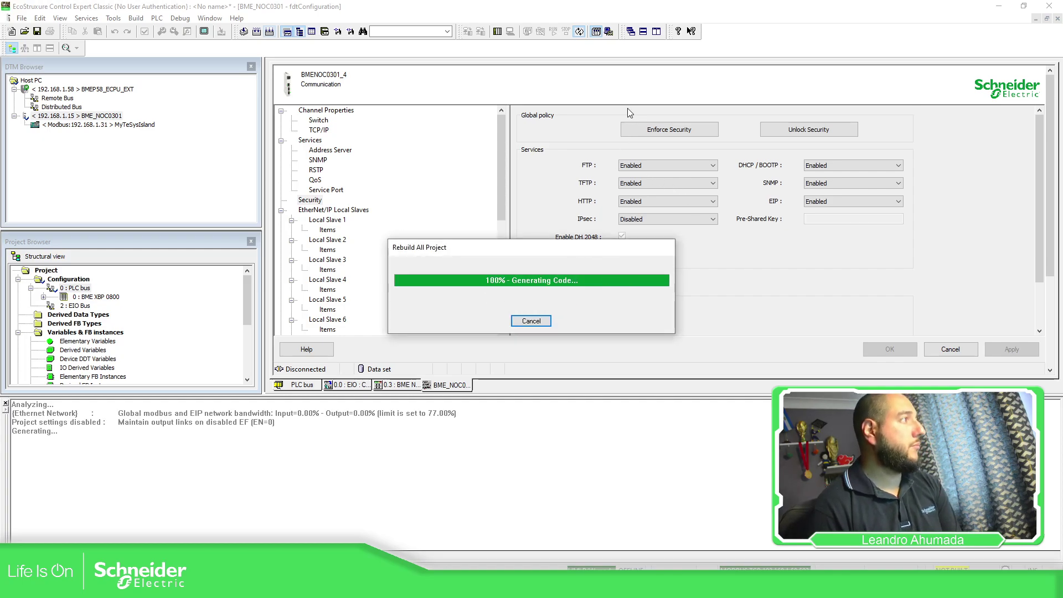
Step: Connect to the PLC, entering the application password
{"action": "left_click", "coordinate": [497, 31]}
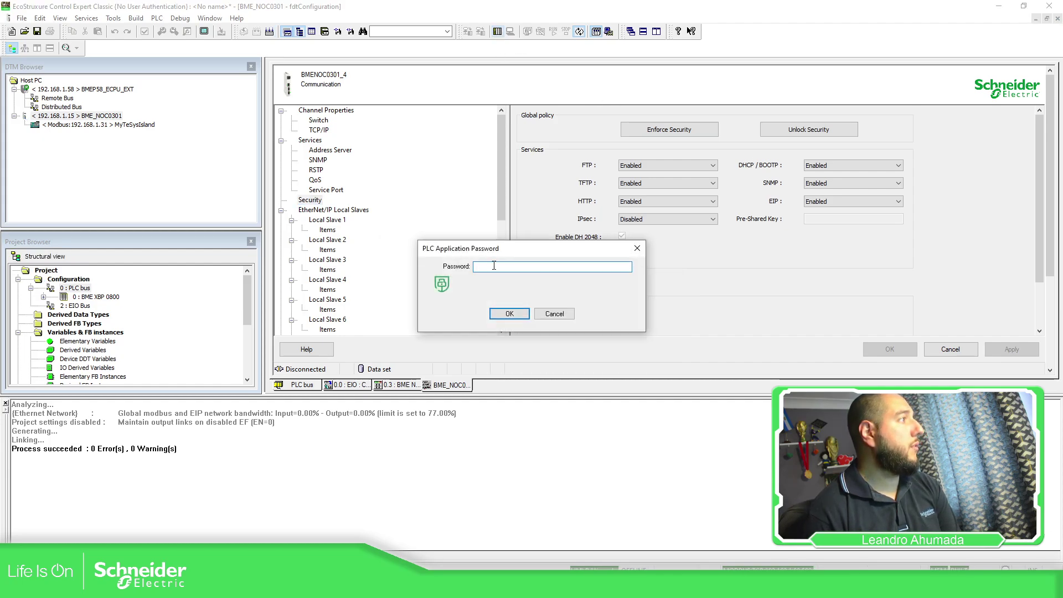
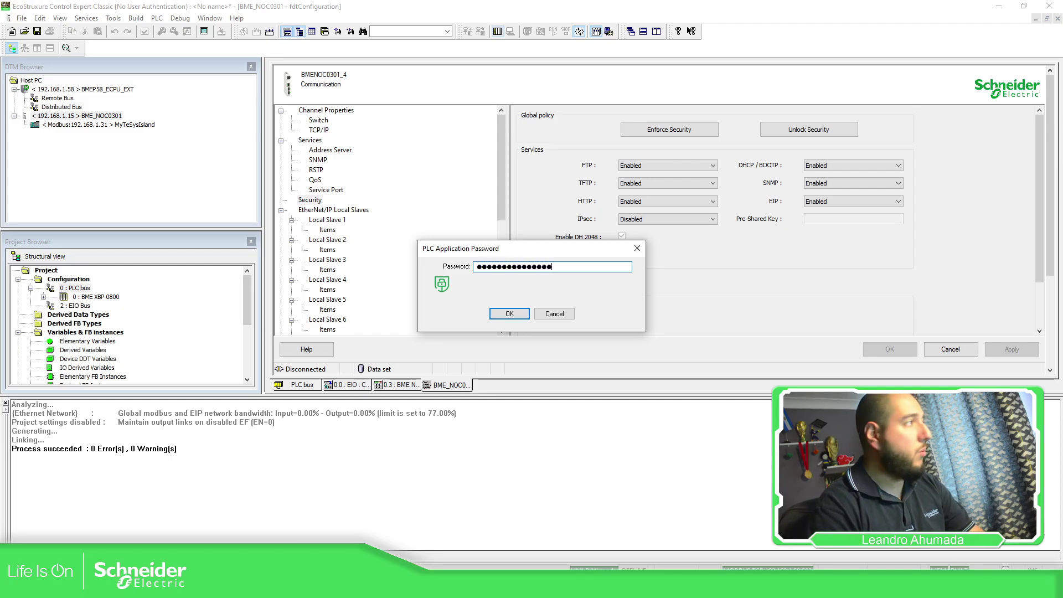
{"action": "key", "text": "Return"}
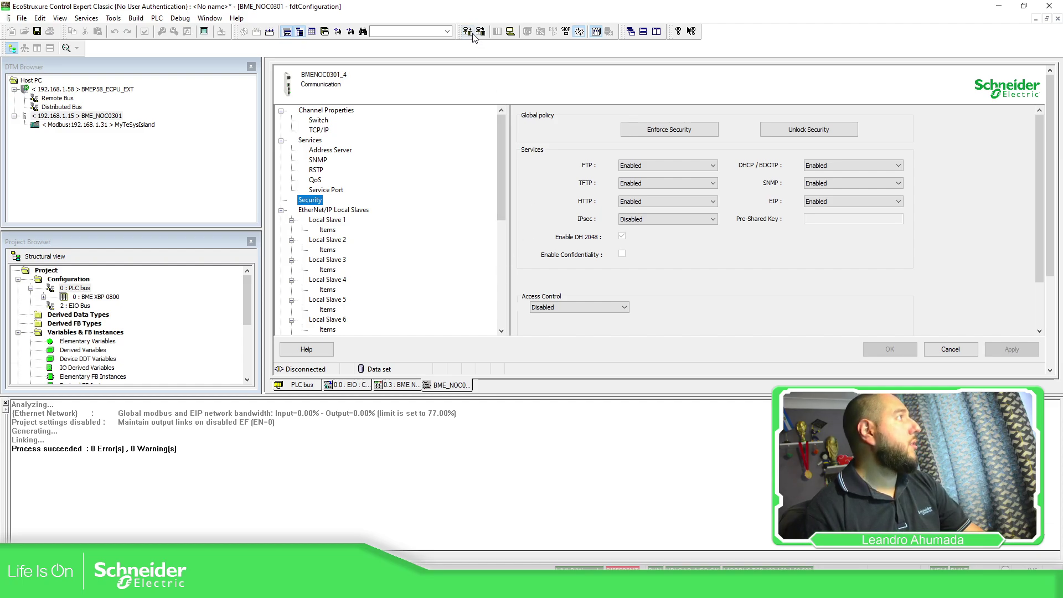
Step: Transfer project version 0.0.2 to the PLC with PLC Run after Transfer, confirming overwrite and run
{"action": "left_click", "coordinate": [468, 32]}
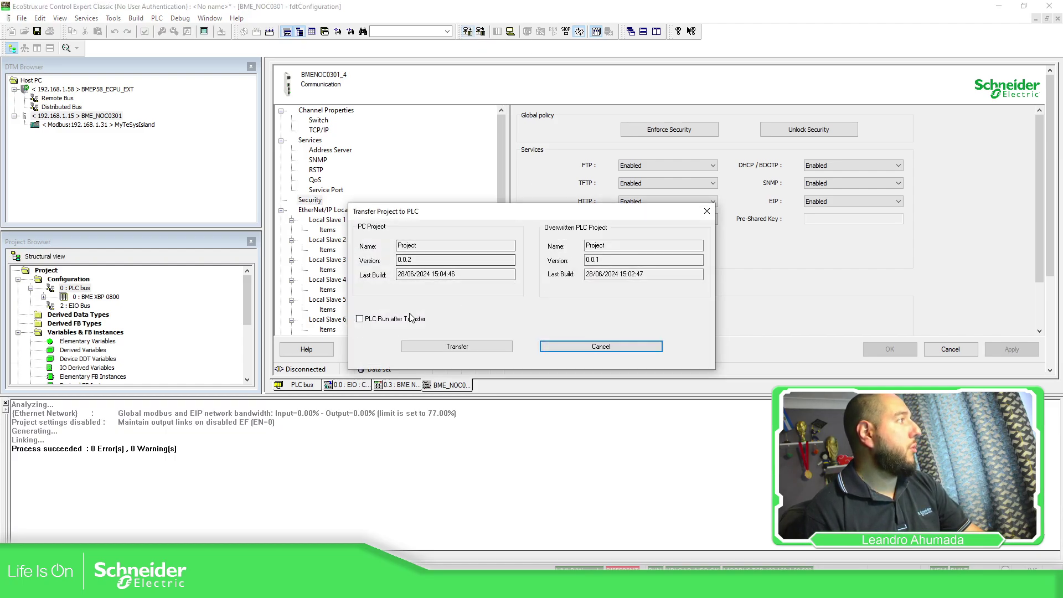
{"action": "left_click", "coordinate": [435, 345]}
{"action": "left_click", "coordinate": [527, 331]}
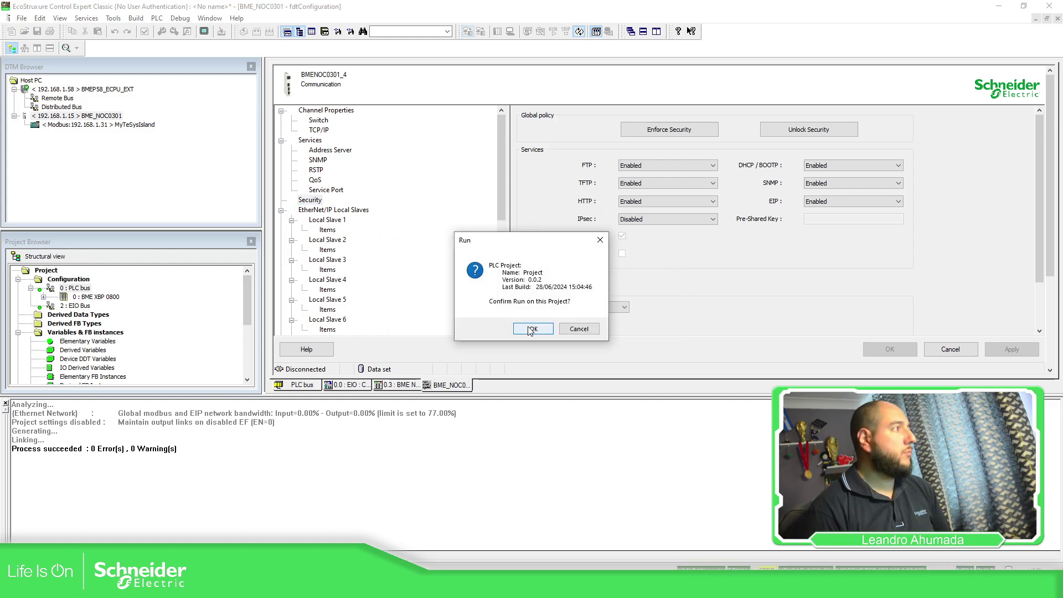
{"action": "left_click", "coordinate": [532, 329]}
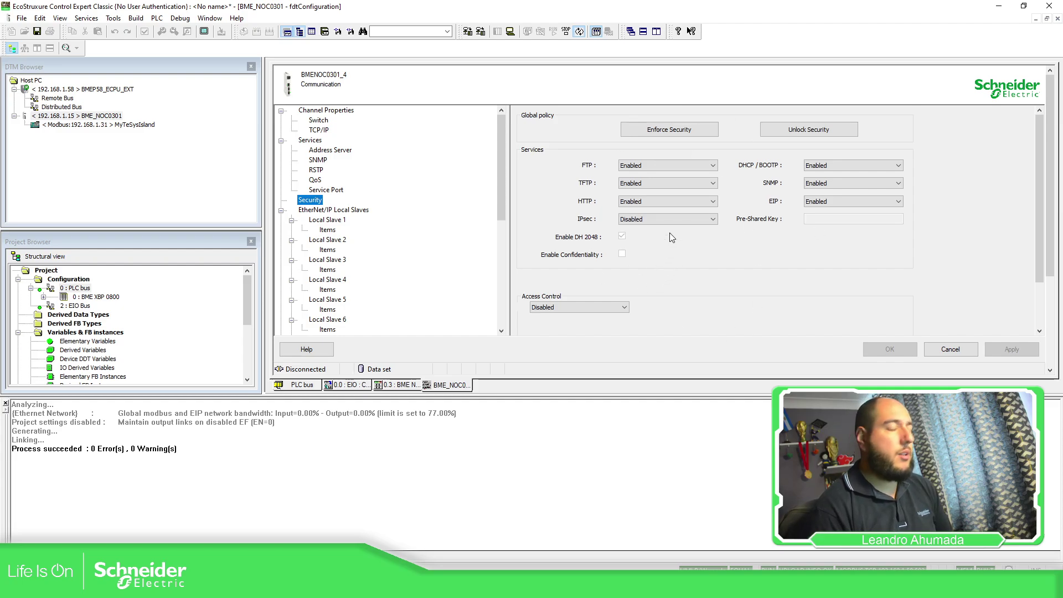
Step: Open the MyTeSysIsland configuration, acknowledge the modification and offline-build notices, review it, then close it
{"action": "double_click", "coordinate": [94, 125]}
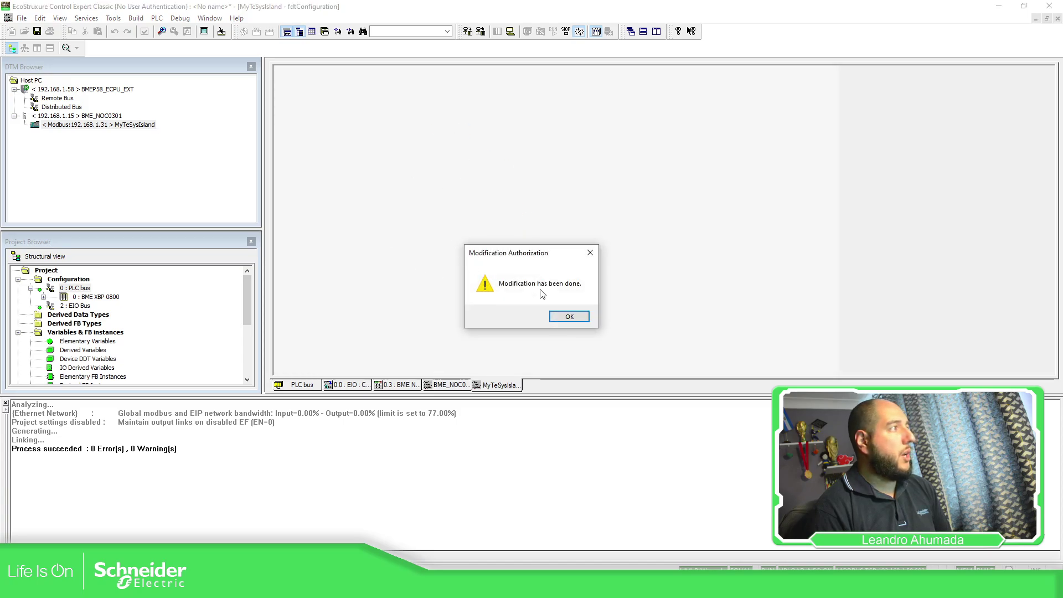
{"action": "left_click", "coordinate": [568, 317]}
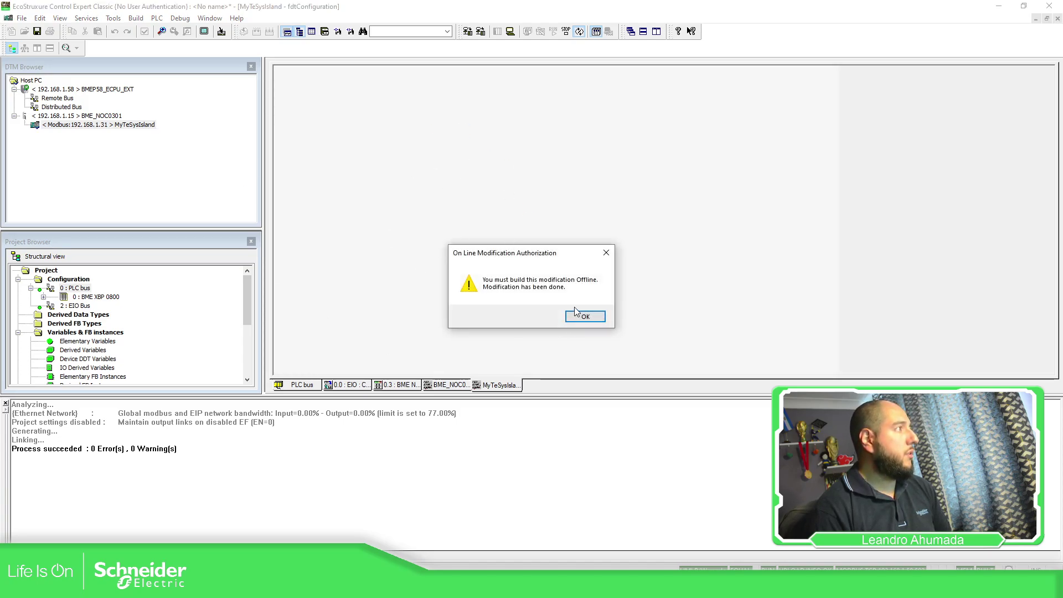
{"action": "left_click", "coordinate": [585, 317]}
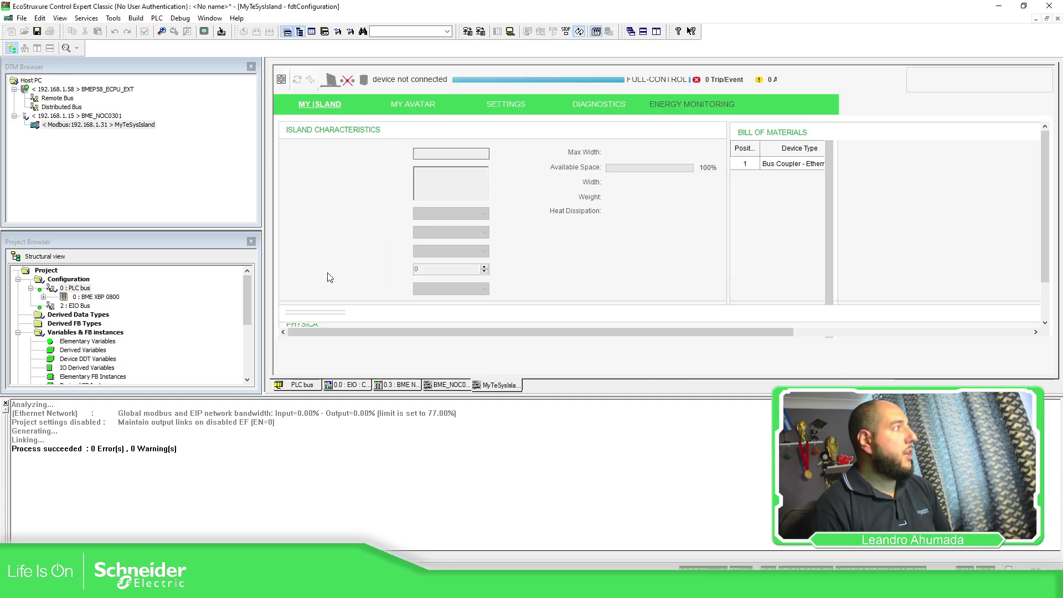
{"action": "scroll", "coordinate": [354, 266], "scroll_direction": "down", "scroll_amount": 3}
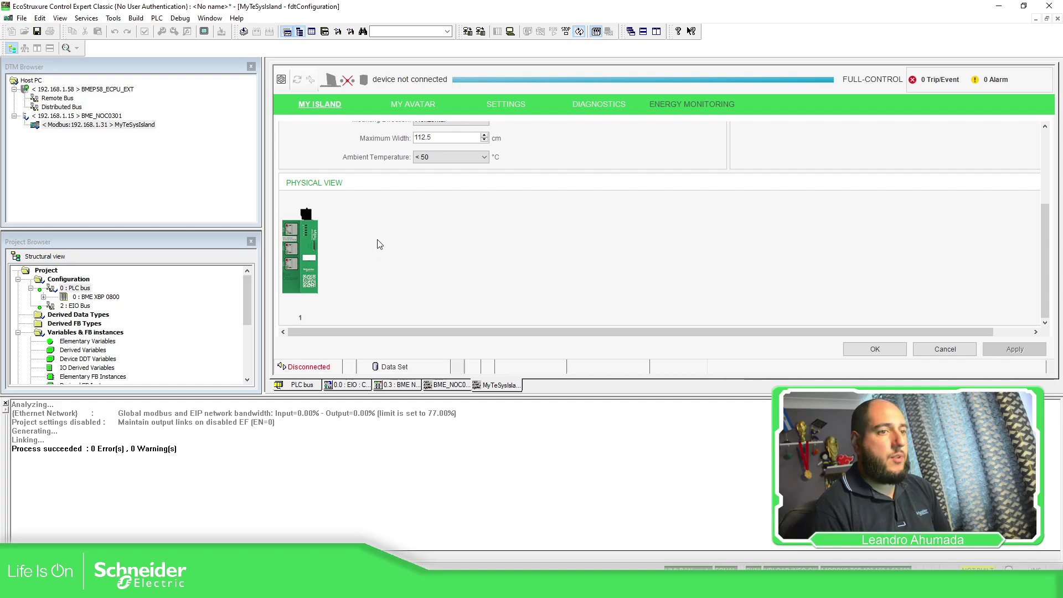
{"action": "scroll", "coordinate": [386, 249], "scroll_direction": "up", "scroll_amount": 3}
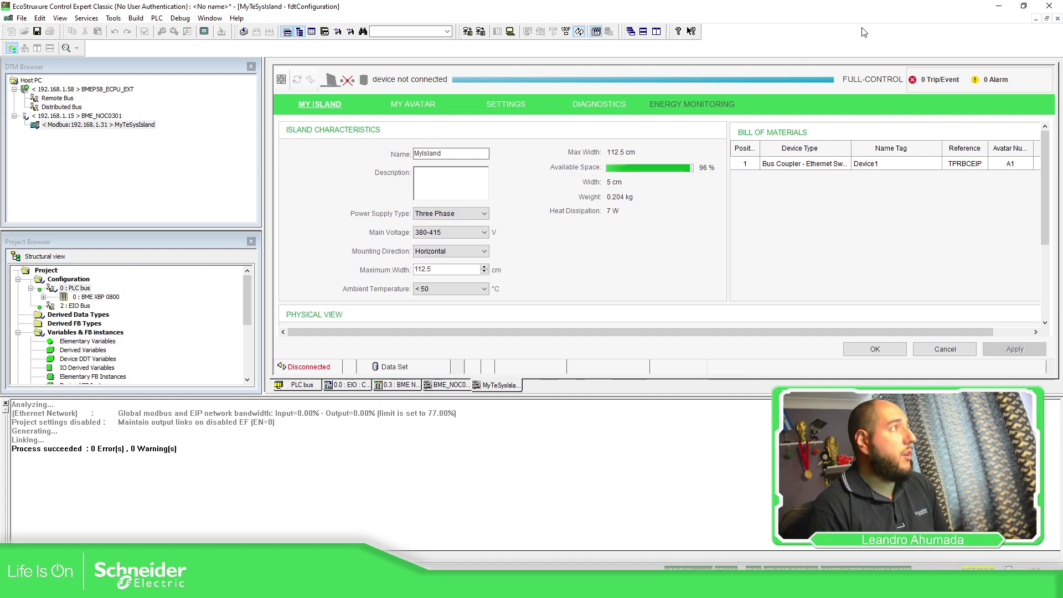
{"action": "left_click", "coordinate": [1057, 19]}
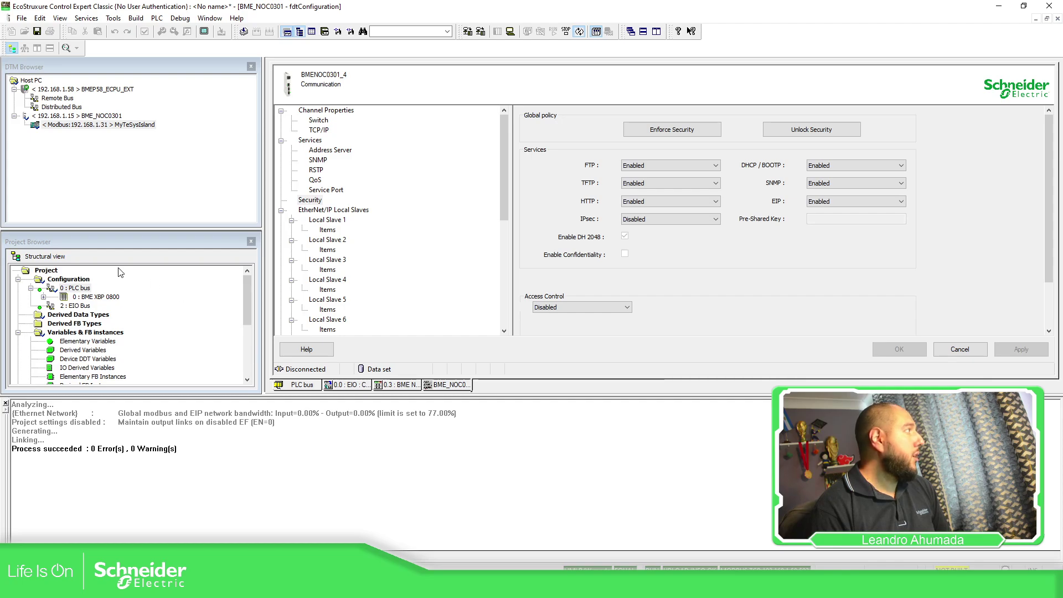
Step: Open the Data Editor variable list with the DDT, IODDT and Device DDT filters enabled
{"action": "scroll", "coordinate": [111, 337], "scroll_direction": "down", "scroll_amount": 1}
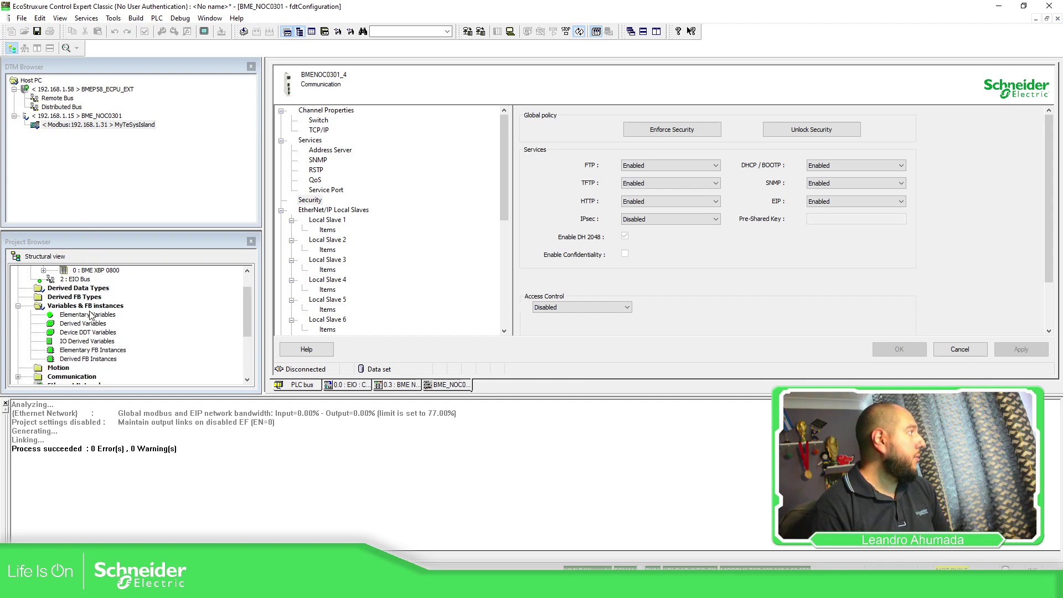
{"action": "double_click", "coordinate": [92, 316]}
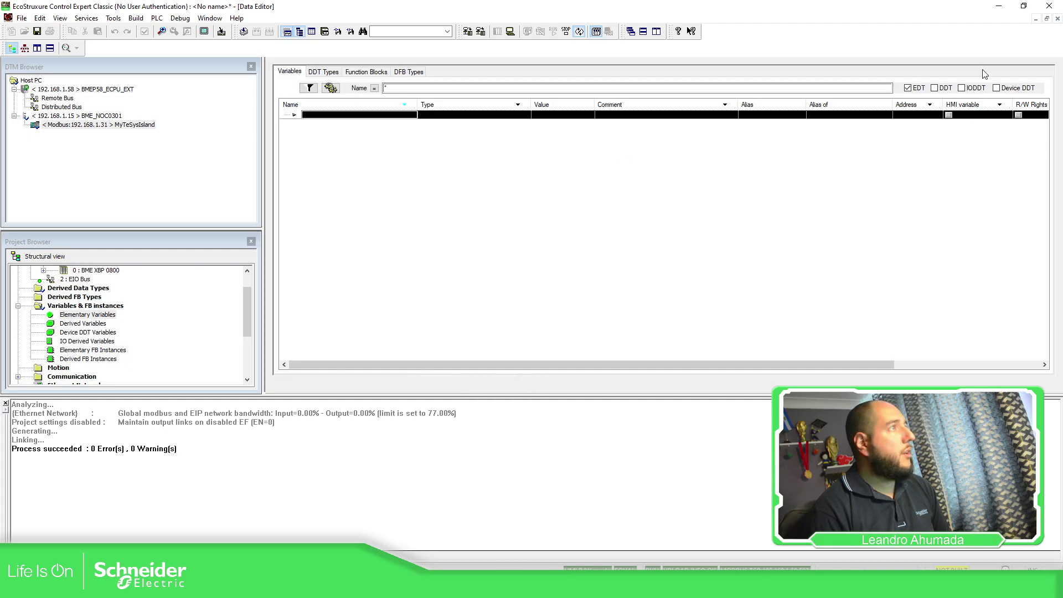
{"action": "left_click", "coordinate": [934, 88]}
{"action": "left_click", "coordinate": [962, 88]}
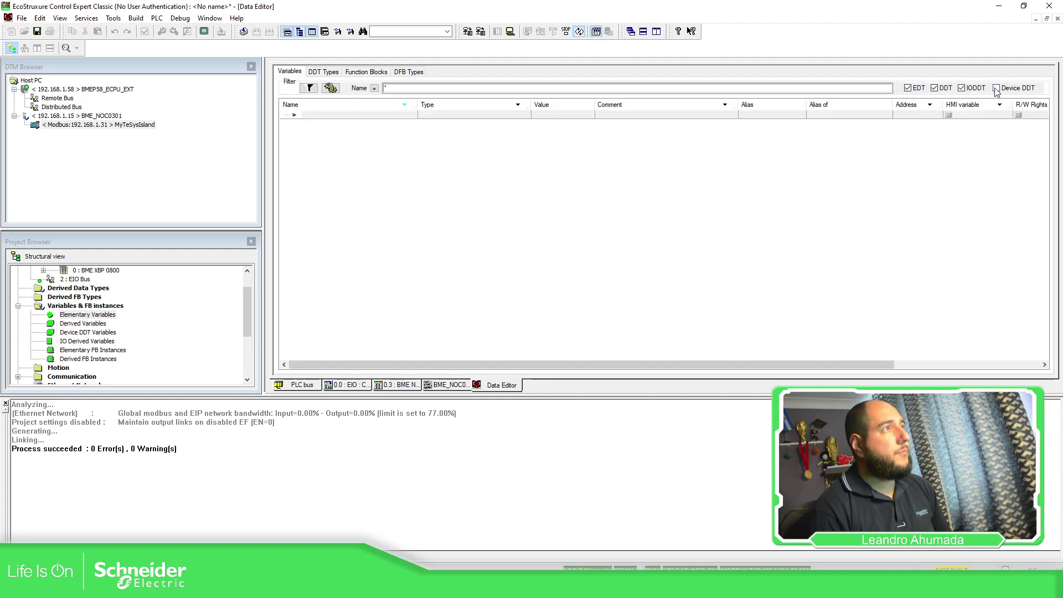
{"action": "left_click", "coordinate": [996, 88]}
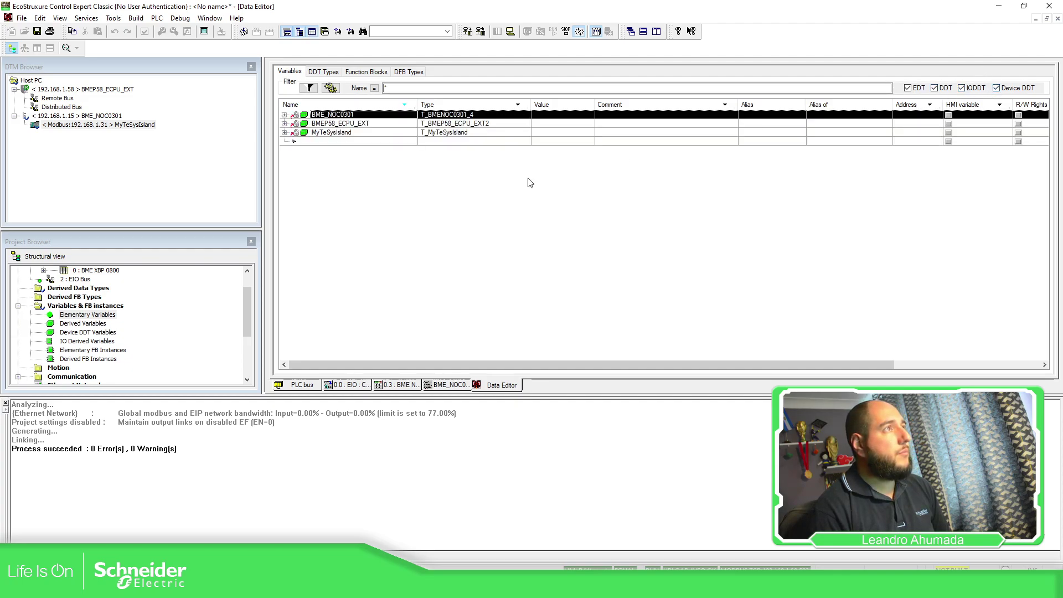
Step: Expand MyTeSysIsland's Inputs (Status1, Status2, Free0) and Outputs (Commands, Free1), then collapse them again
{"action": "left_click", "coordinate": [284, 132]}
{"action": "left_click", "coordinate": [331, 133]}
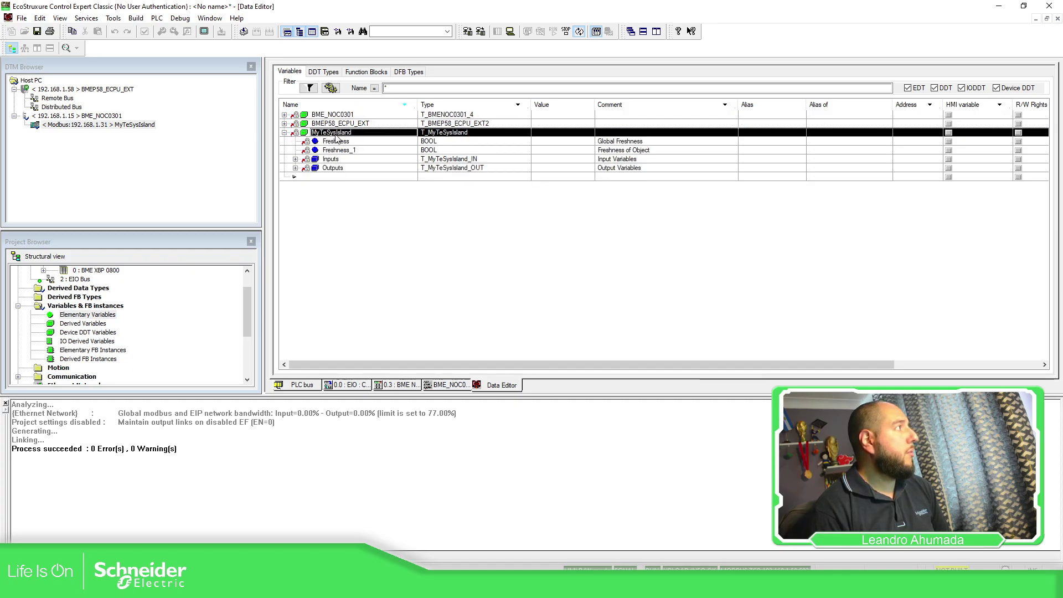
{"action": "left_click", "coordinate": [136, 127]}
{"action": "left_click", "coordinate": [295, 159]}
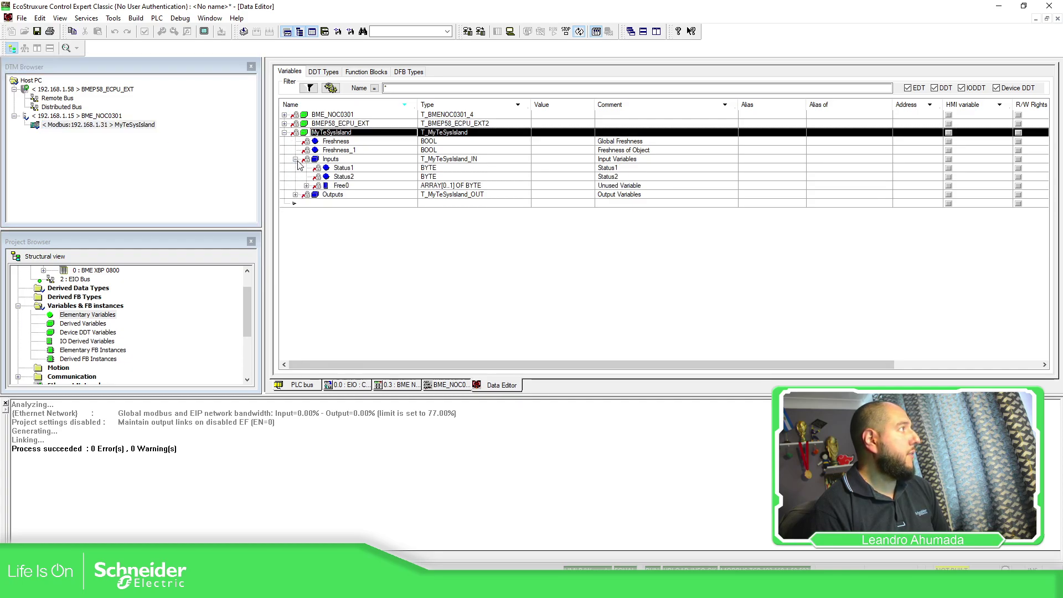
{"action": "left_click", "coordinate": [295, 195]}
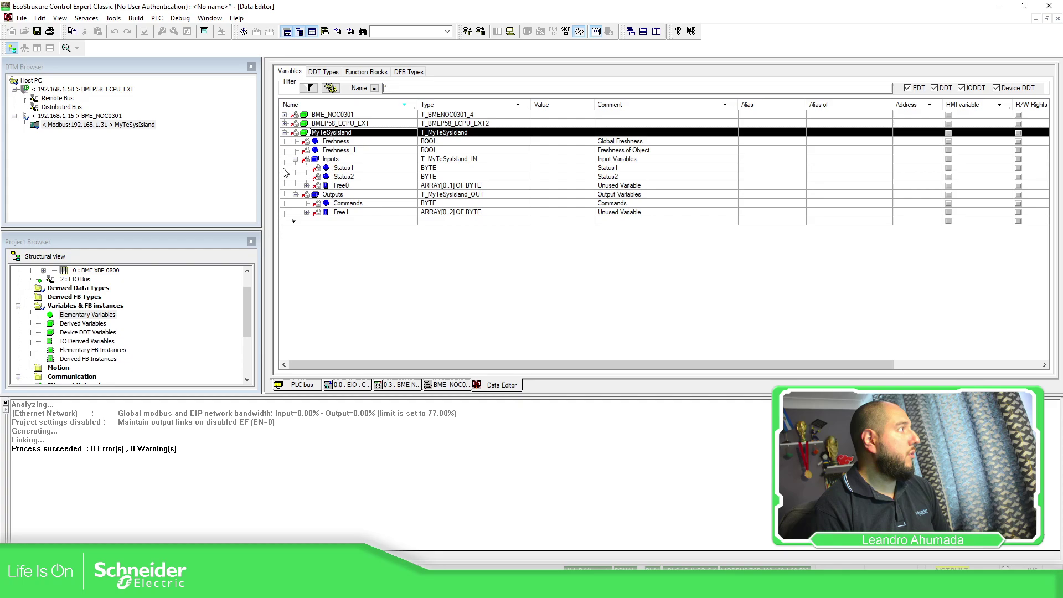
{"action": "left_click", "coordinate": [299, 161]}
{"action": "left_click", "coordinate": [295, 160]}
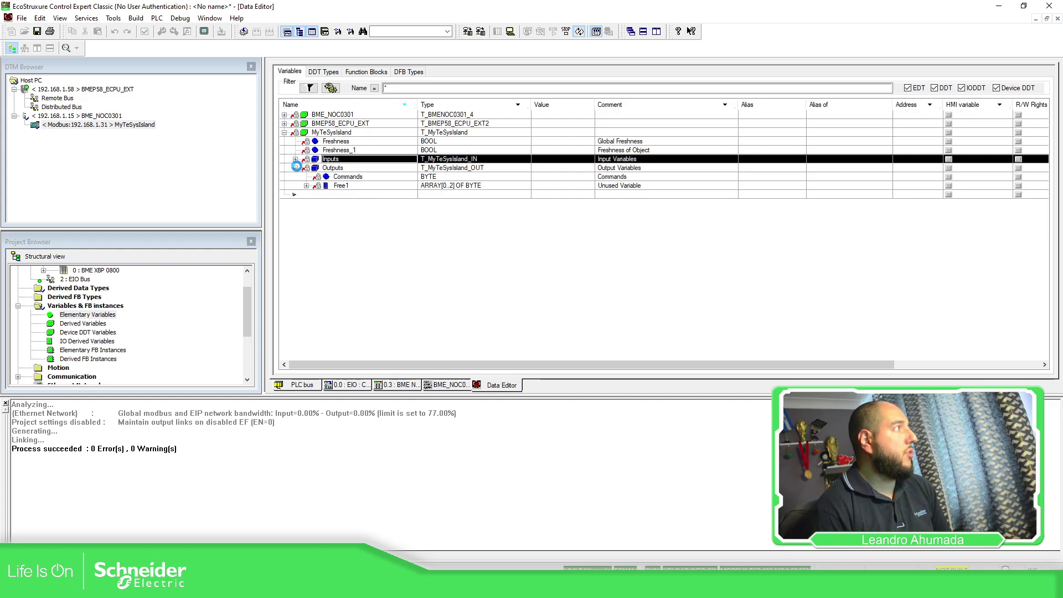
{"action": "left_click", "coordinate": [295, 168]}
{"action": "left_click", "coordinate": [284, 133]}
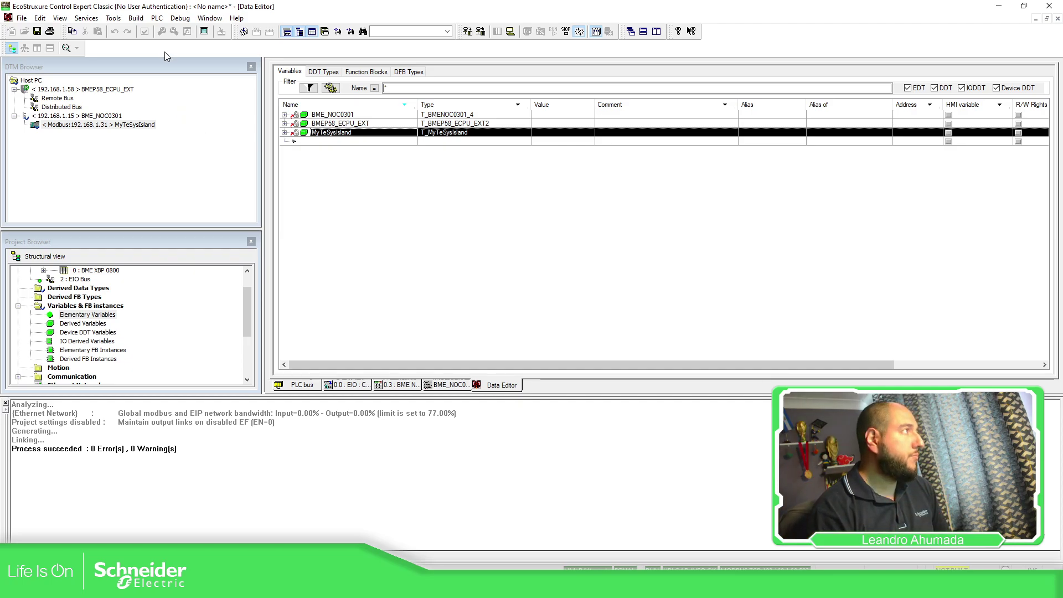
Step: From the BME_NOC0301 configuration, try Load data from device on MyTeSysIsland and dismiss the errors
{"action": "left_click", "coordinate": [443, 386]}
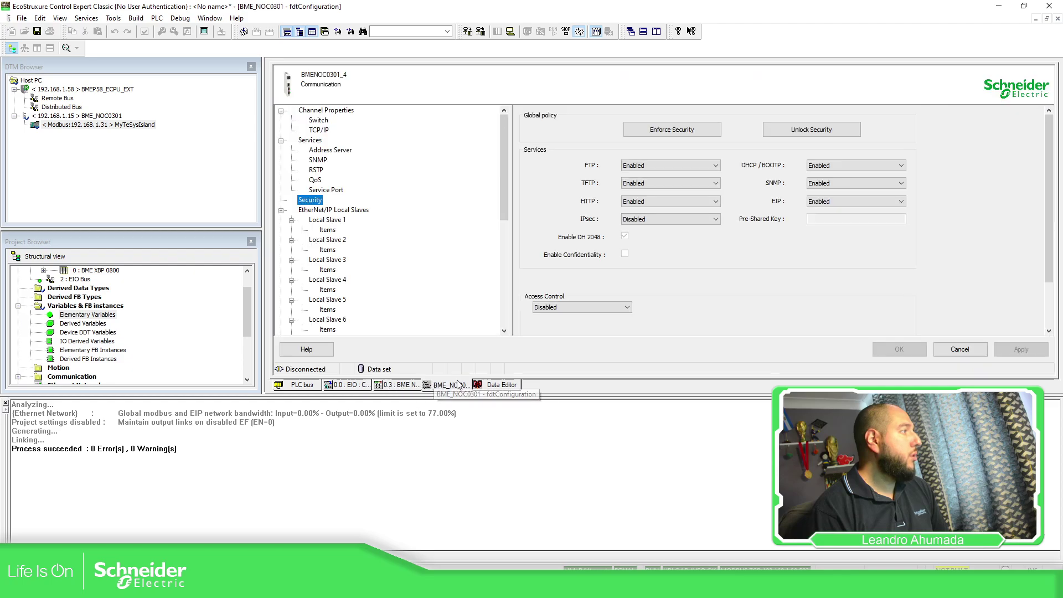
{"action": "right_click", "coordinate": [123, 125]}
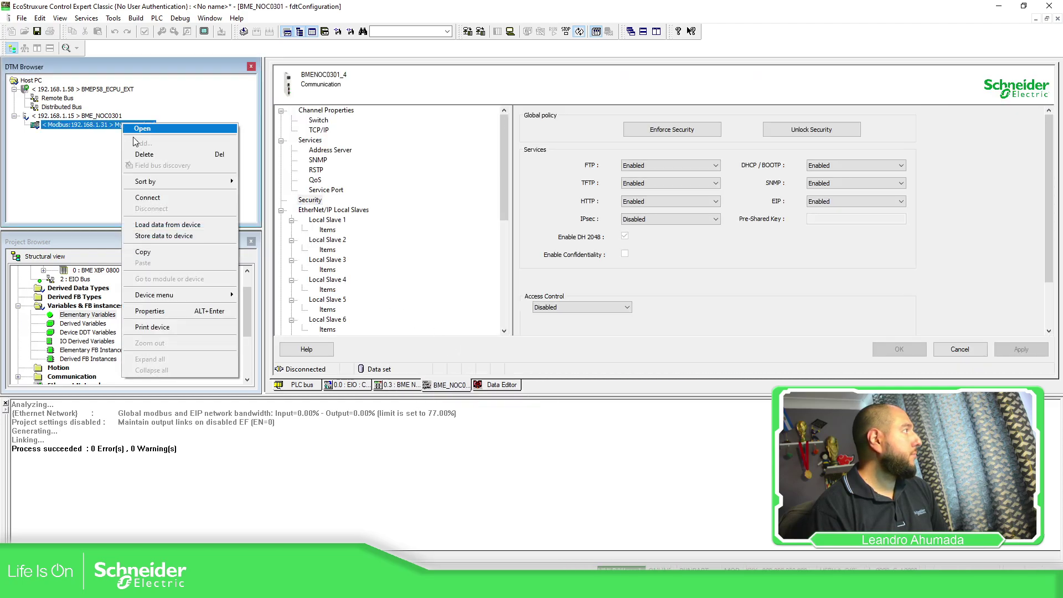
{"action": "left_click", "coordinate": [188, 227]}
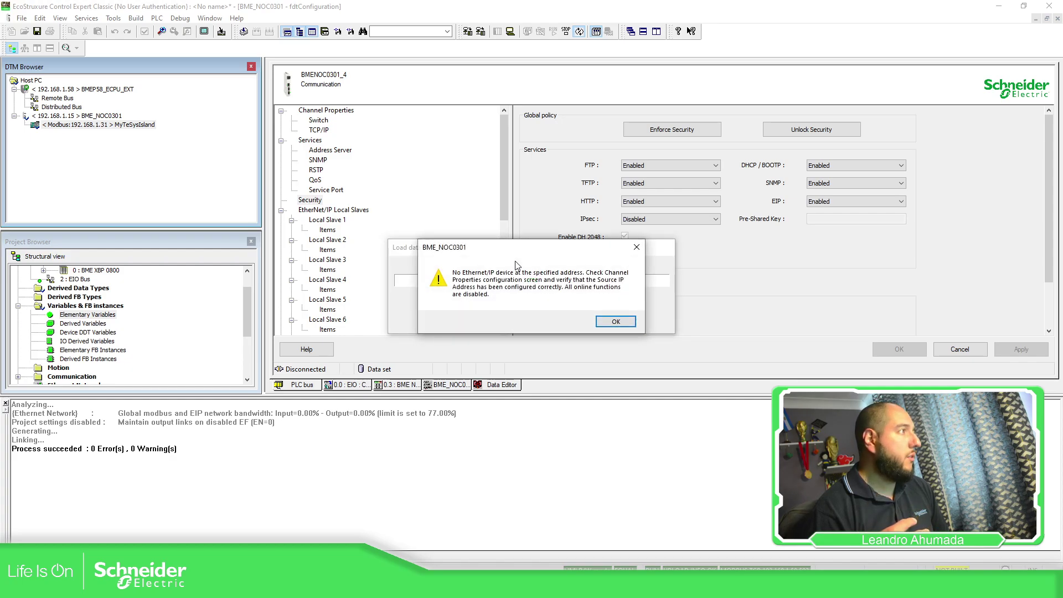
{"action": "left_click", "coordinate": [630, 327]}
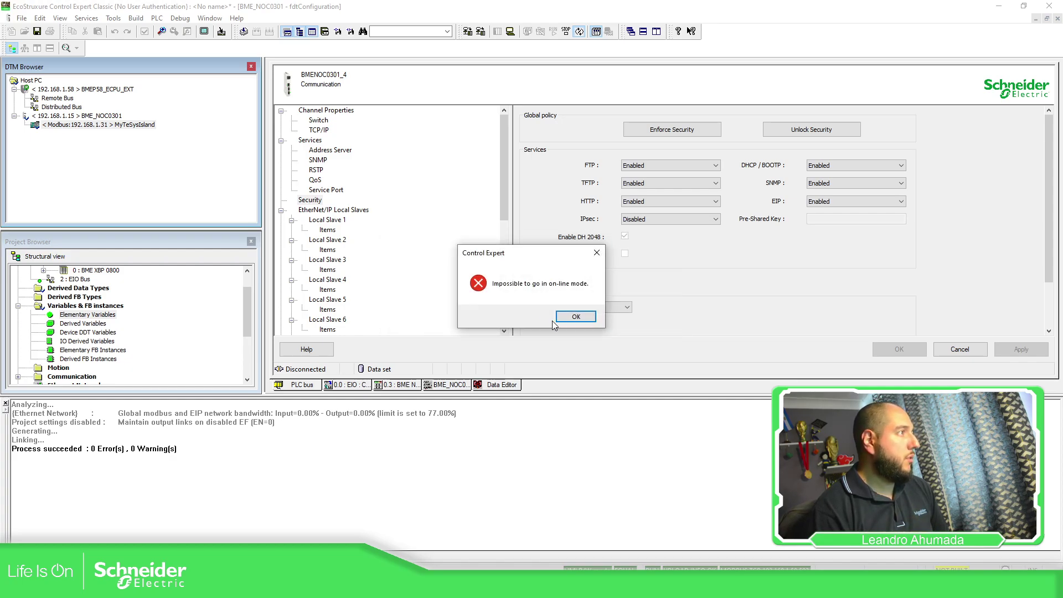
{"action": "left_click", "coordinate": [576, 321]}
Step: Try connecting to MyTeSysIsland, dismissing the no EtherNet/IP device and on-line mode errors
{"action": "right_click", "coordinate": [65, 130]}
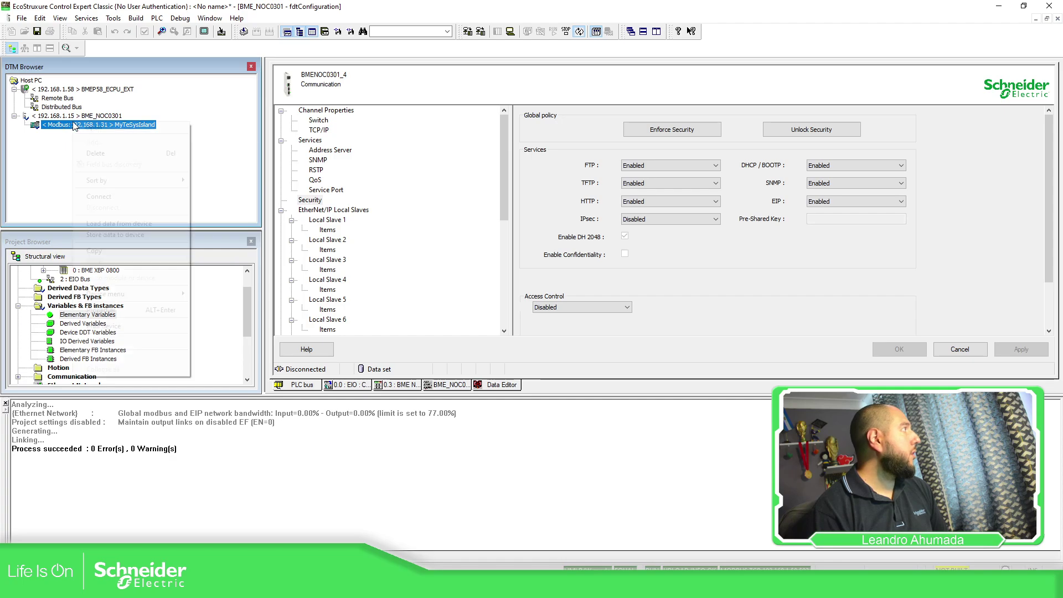
{"action": "left_click", "coordinate": [92, 197]}
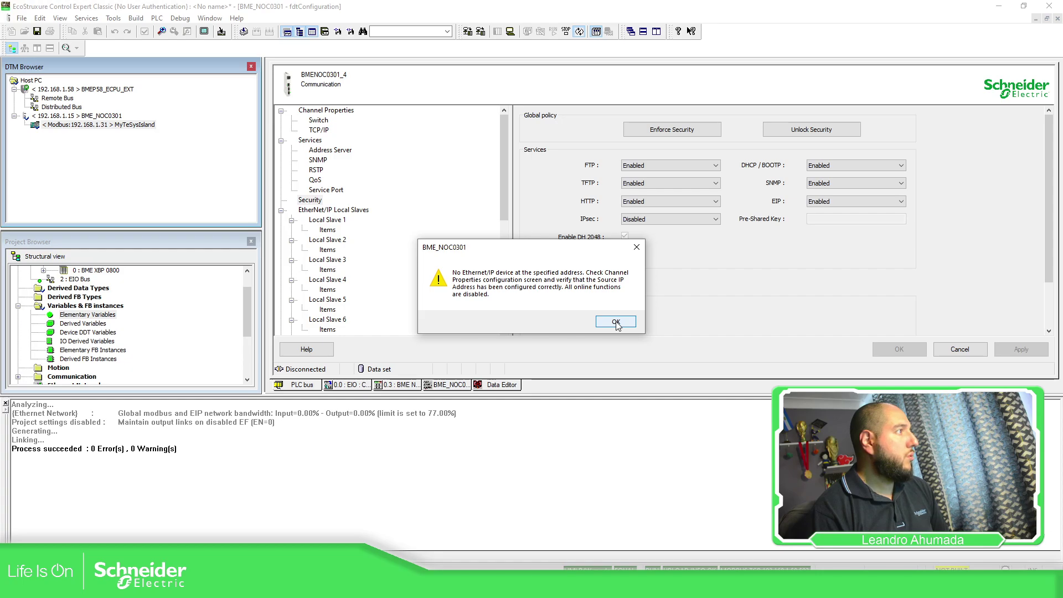
{"action": "left_click", "coordinate": [615, 323]}
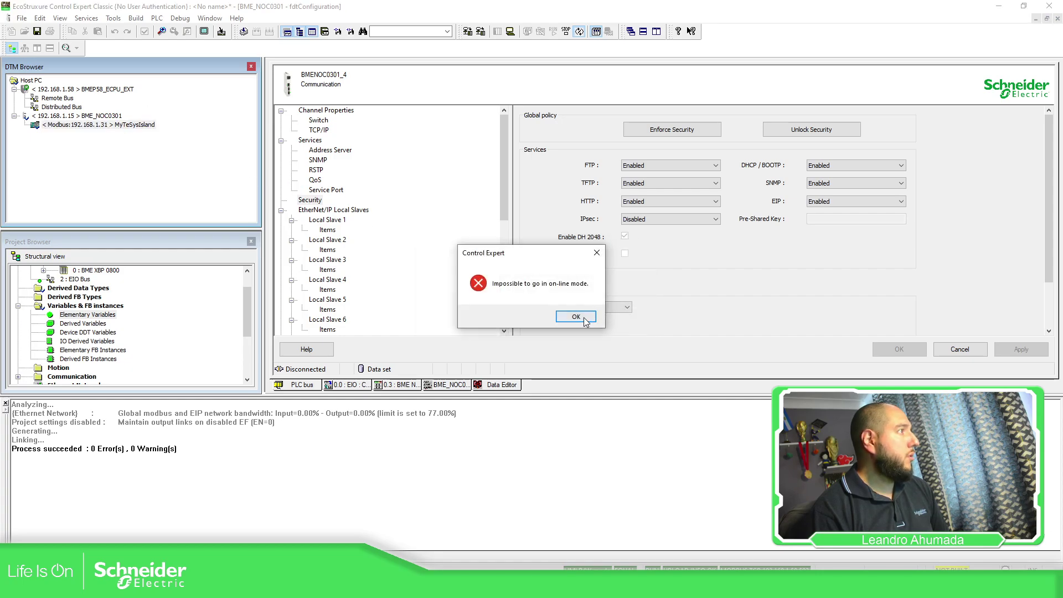
{"action": "left_click", "coordinate": [585, 320]}
{"action": "scroll", "coordinate": [332, 188], "scroll_direction": "down", "scroll_amount": 3}
{"action": "scroll", "coordinate": [316, 163], "scroll_direction": "up", "scroll_amount": 3}
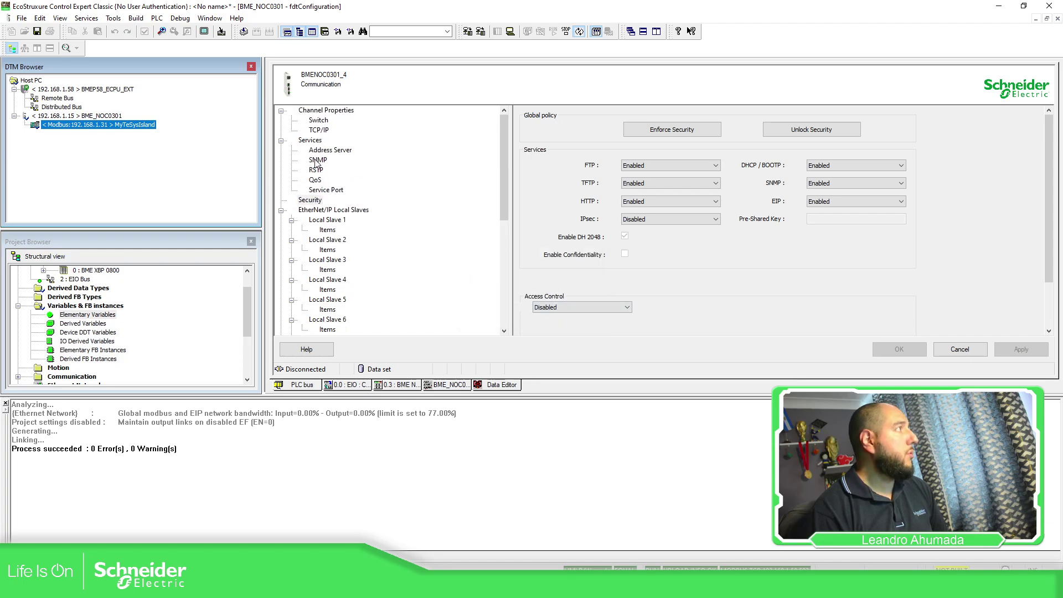
Step: Set the NOC's Channel Properties source IP address to 192.168.1.125 and apply
{"action": "left_click", "coordinate": [321, 111]}
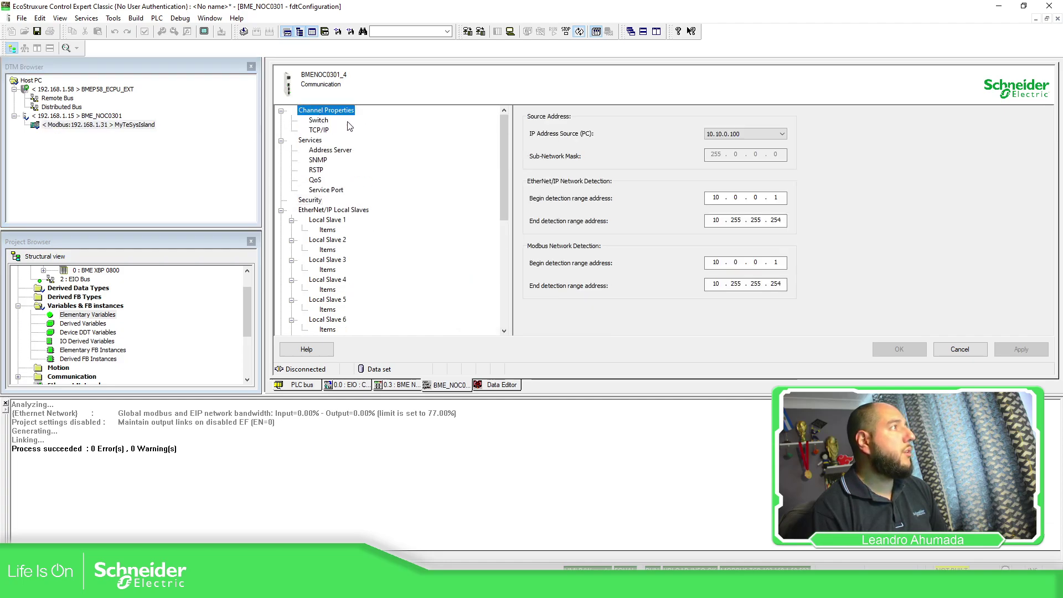
{"action": "left_click", "coordinate": [741, 134]}
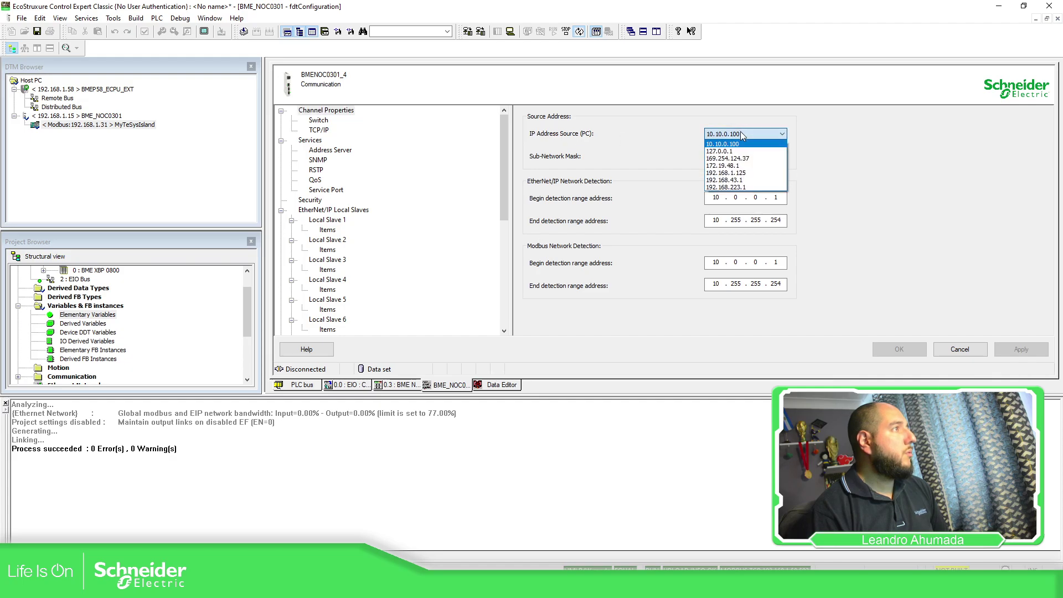
{"action": "left_click", "coordinate": [742, 173]}
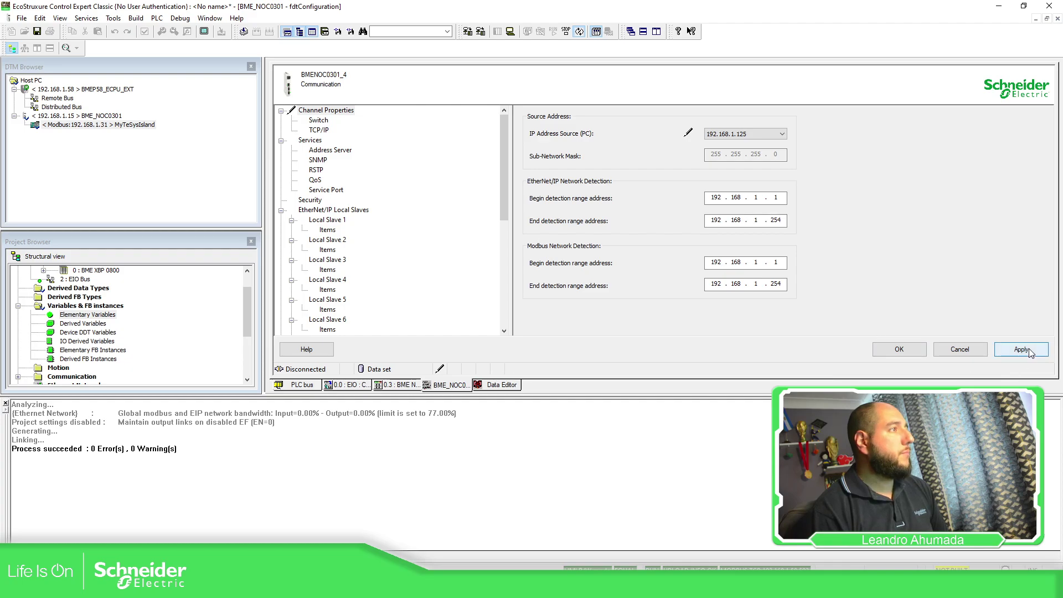
{"action": "left_click", "coordinate": [1029, 348]}
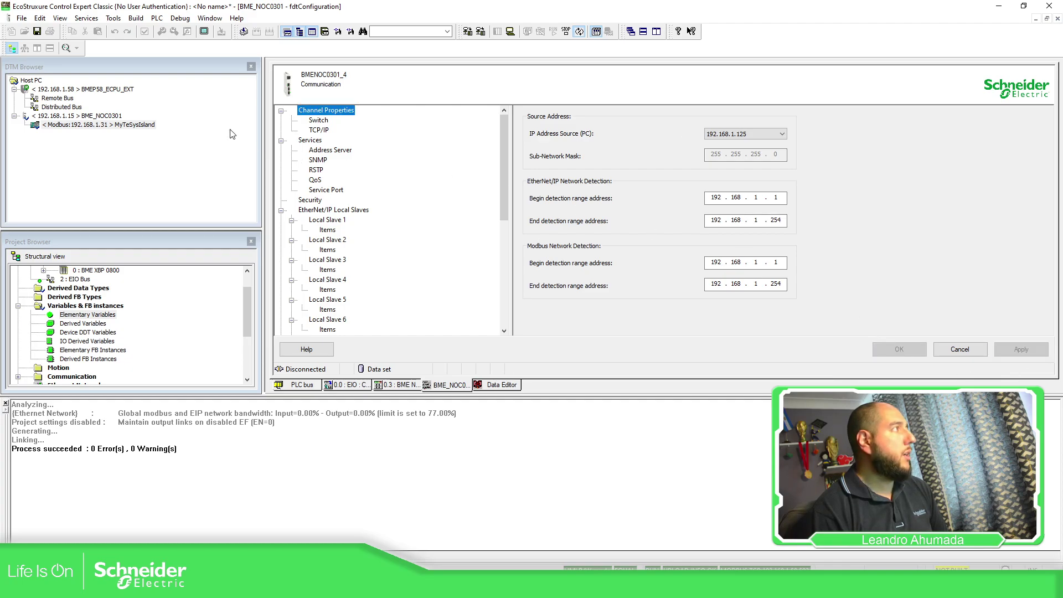
Step: Review the switch, TCP/IP, address server, SNMP, RSTP, QoS and service port settings, ending on Security
{"action": "left_click", "coordinate": [320, 121]}
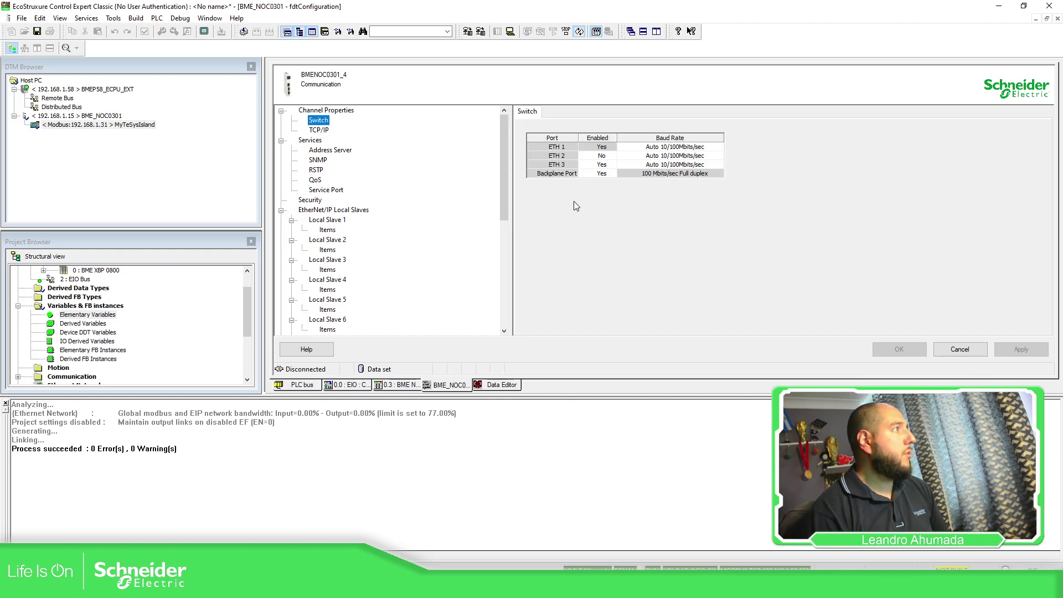
{"action": "left_click", "coordinate": [319, 131]}
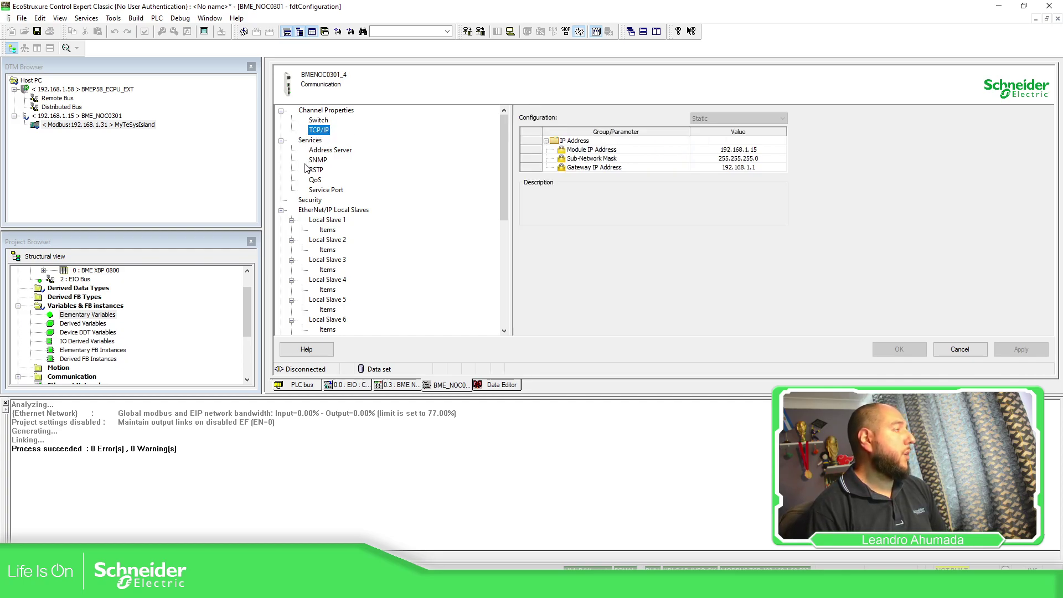
{"action": "left_click", "coordinate": [328, 151]}
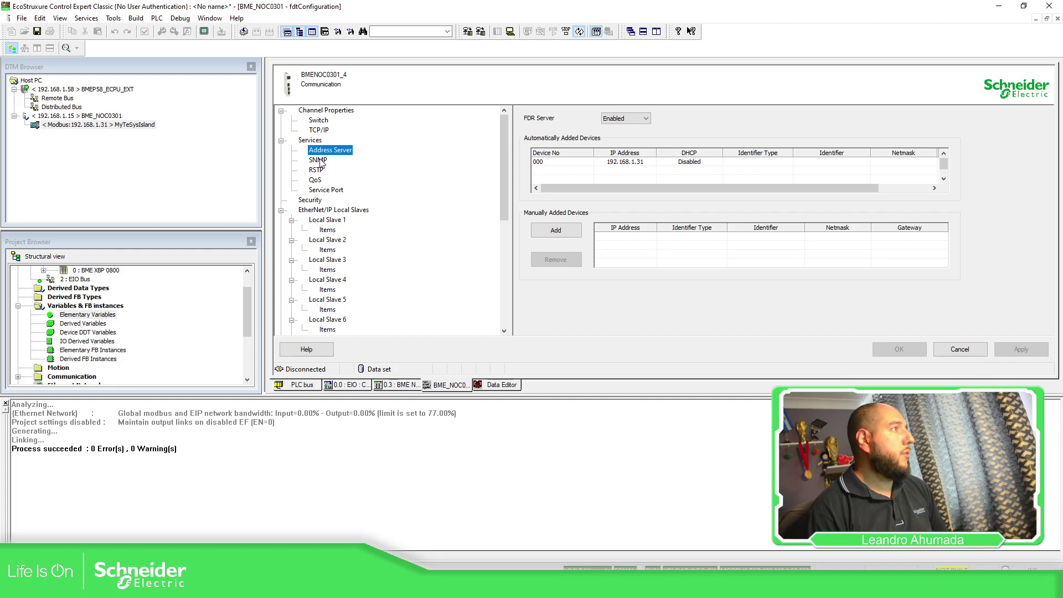
{"action": "left_click", "coordinate": [320, 161]}
{"action": "left_click", "coordinate": [318, 171]}
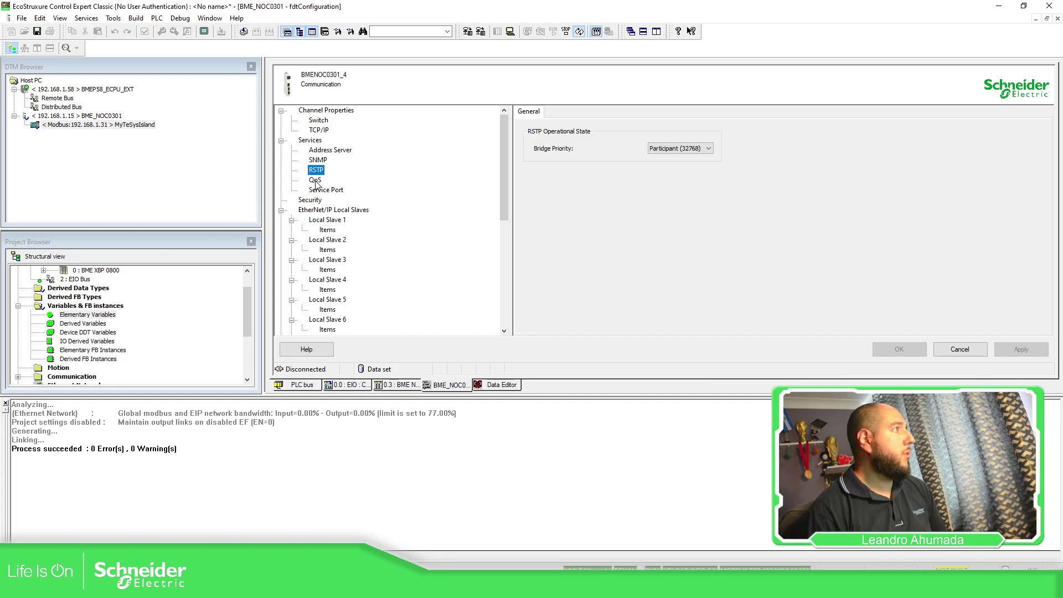
{"action": "left_click", "coordinate": [316, 181]}
{"action": "left_click", "coordinate": [324, 190]}
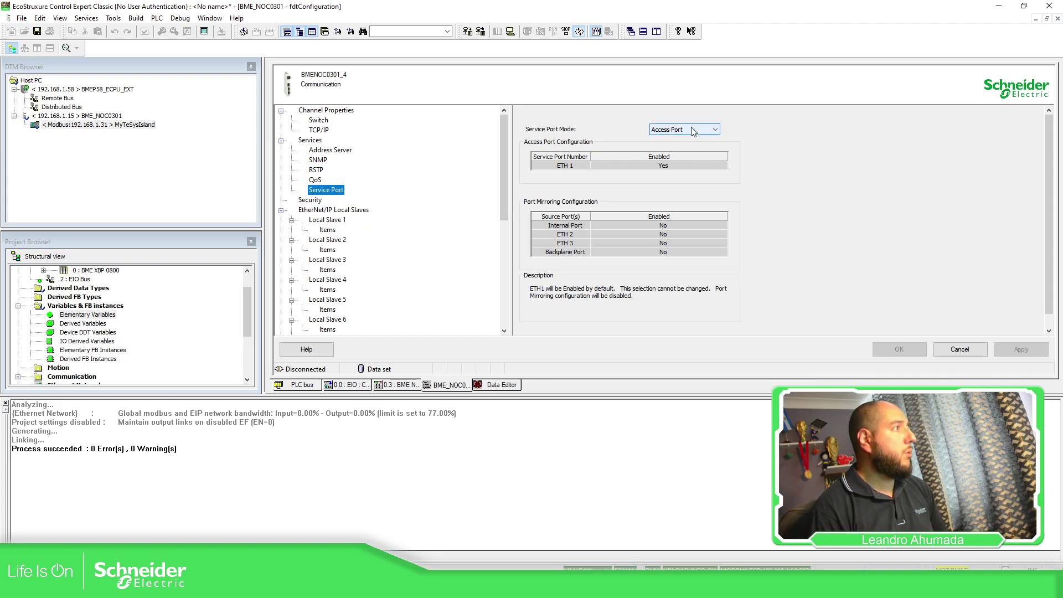
{"action": "left_click", "coordinate": [314, 202]}
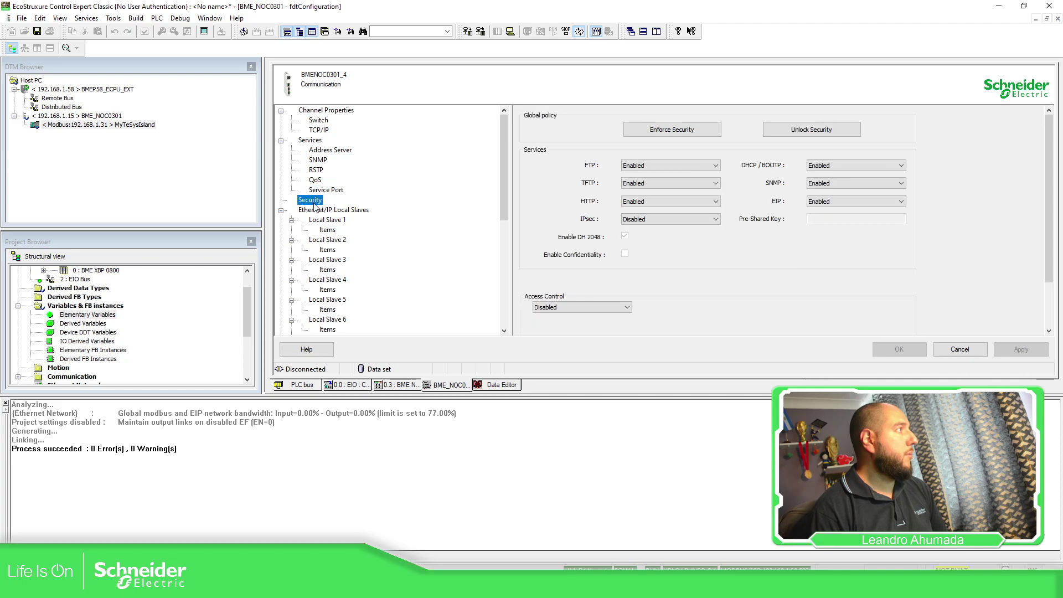
Step: Analyze the project, abandon the transfer of the unbuilt project, and confirm a Rebuild All Project
{"action": "left_click", "coordinate": [954, 346]}
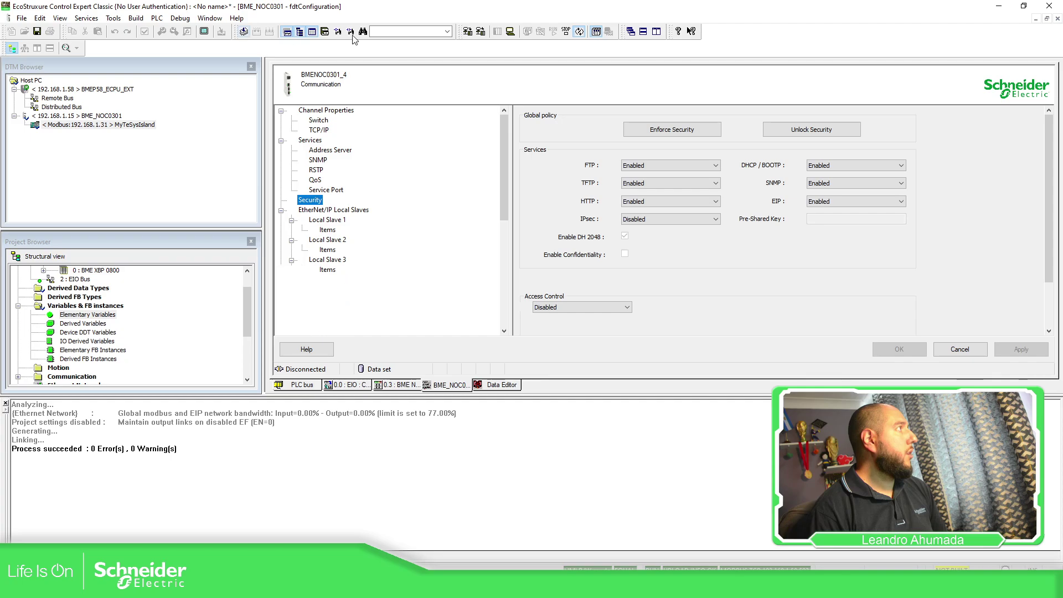
{"action": "left_click", "coordinate": [244, 32]}
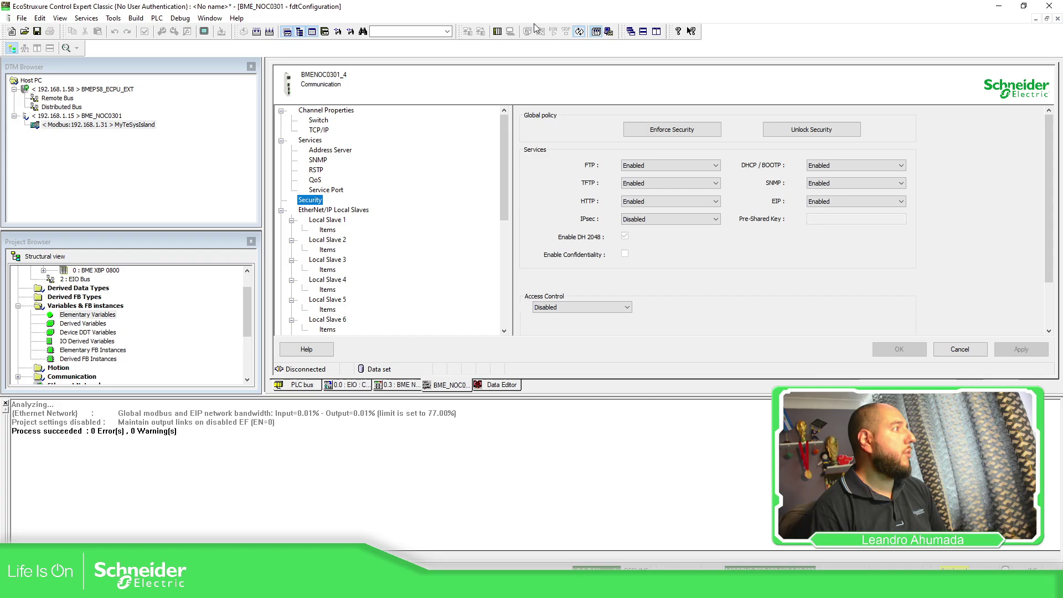
{"action": "left_click", "coordinate": [498, 32]}
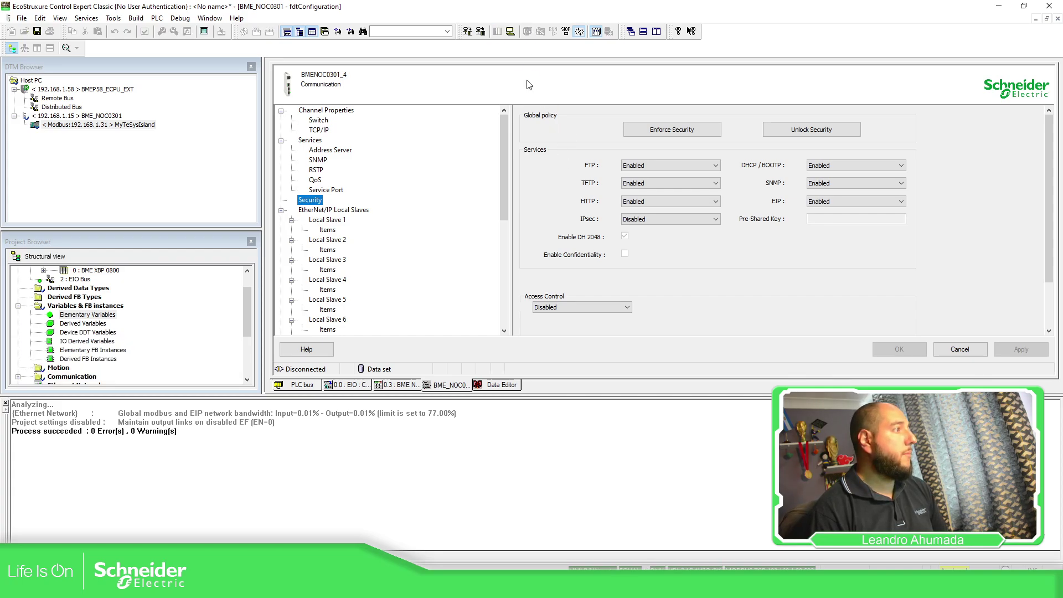
{"action": "left_click", "coordinate": [481, 32]}
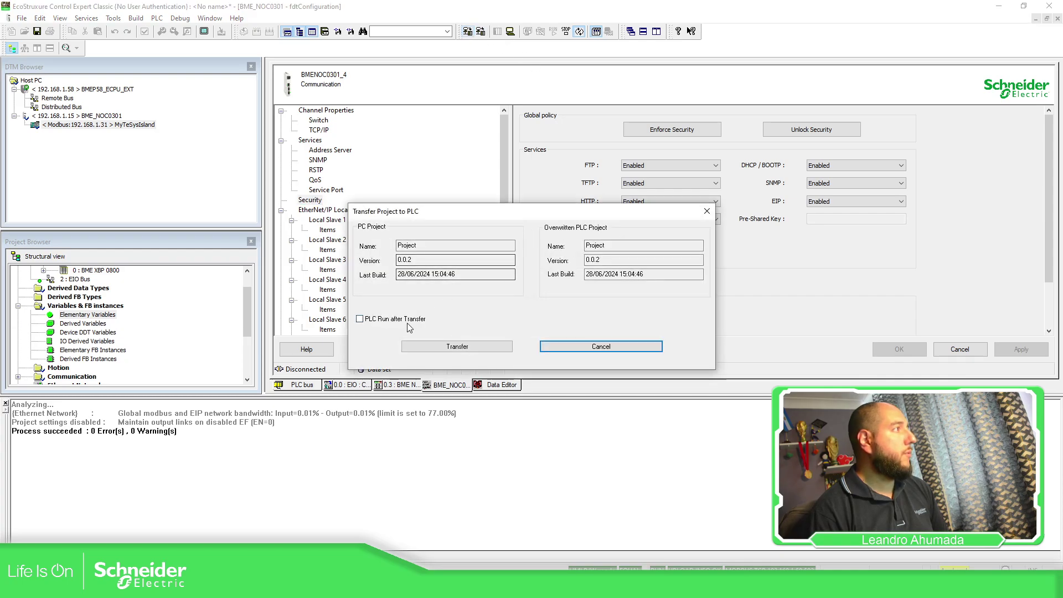
{"action": "left_click", "coordinate": [404, 320]}
{"action": "left_click", "coordinate": [447, 349]}
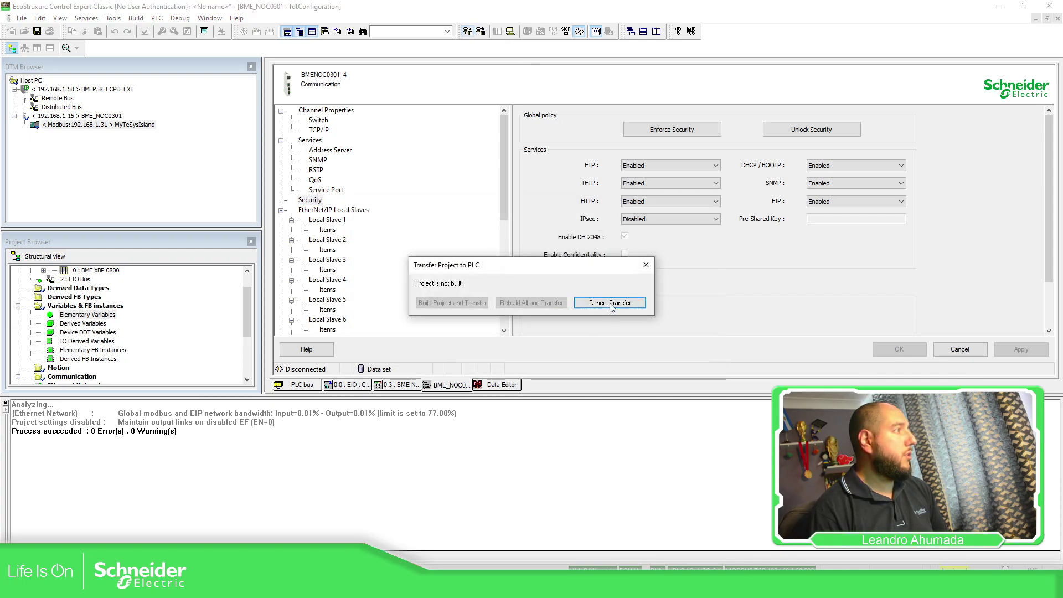
{"action": "left_click", "coordinate": [498, 33]}
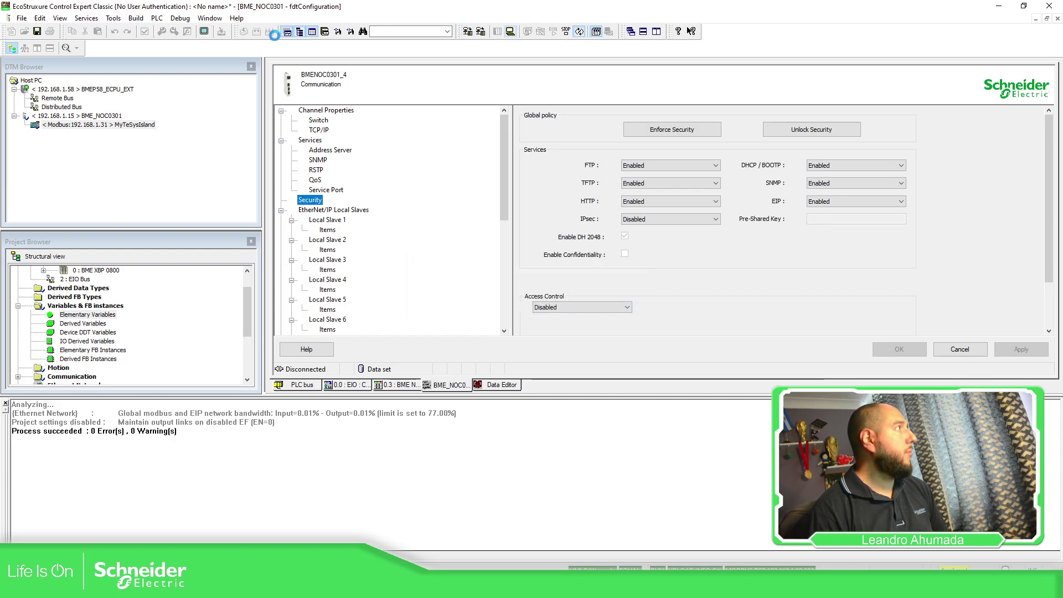
{"action": "left_click", "coordinate": [269, 34]}
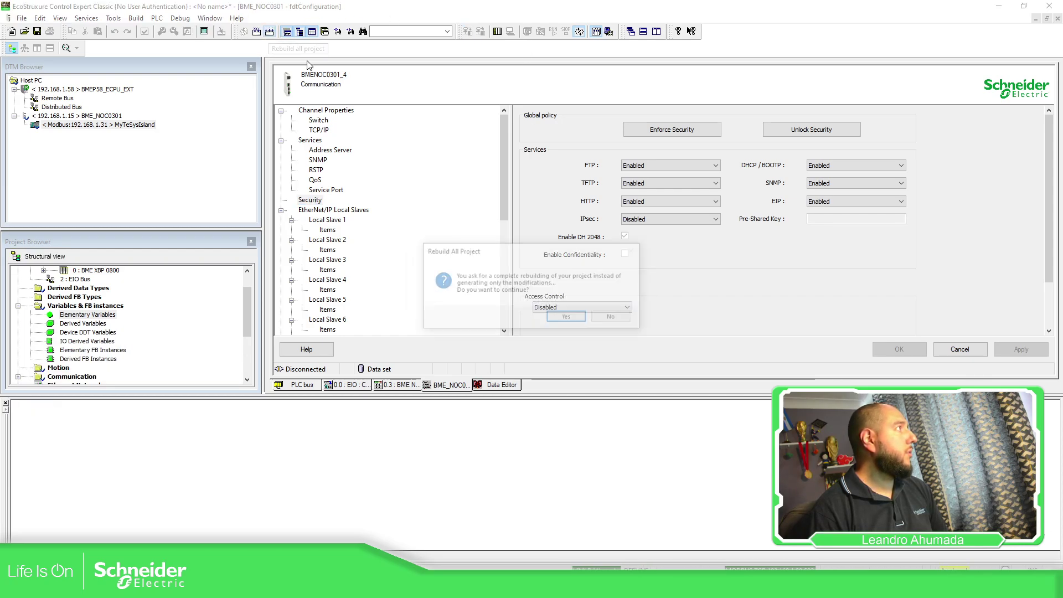
{"action": "left_click", "coordinate": [568, 318]}
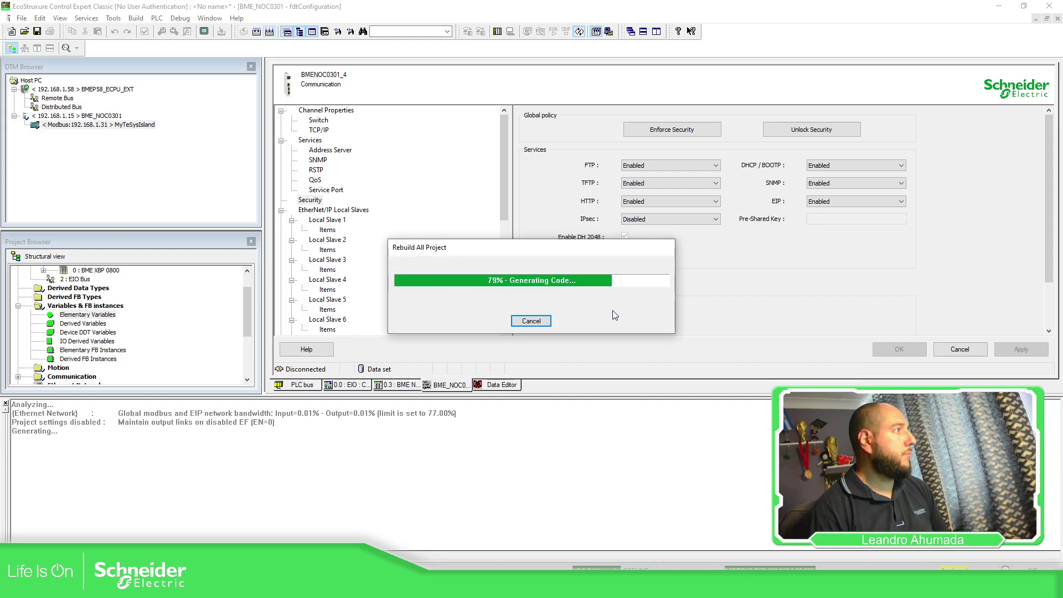
Step: Reconnect to the PLC, entering the application password
{"action": "left_click", "coordinate": [497, 31]}
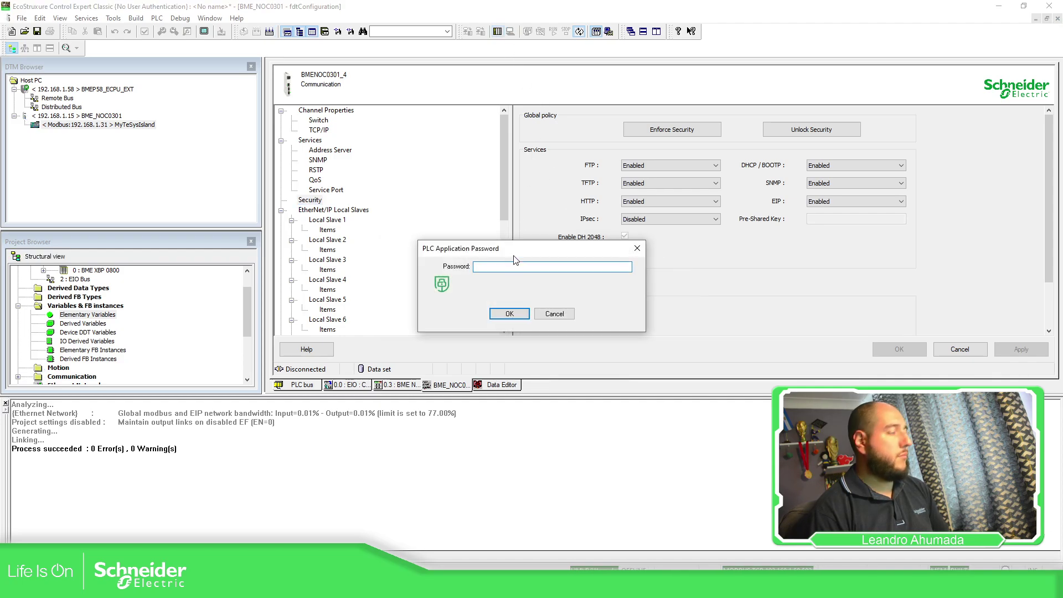
{"action": "type", "text": "*******"}
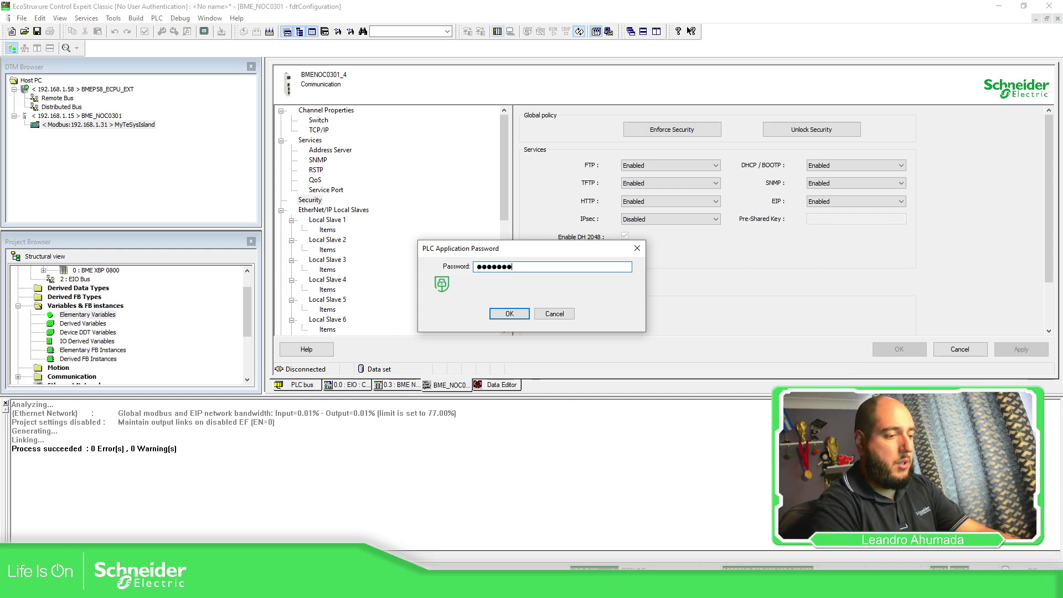
{"action": "type", "text": "*******"}
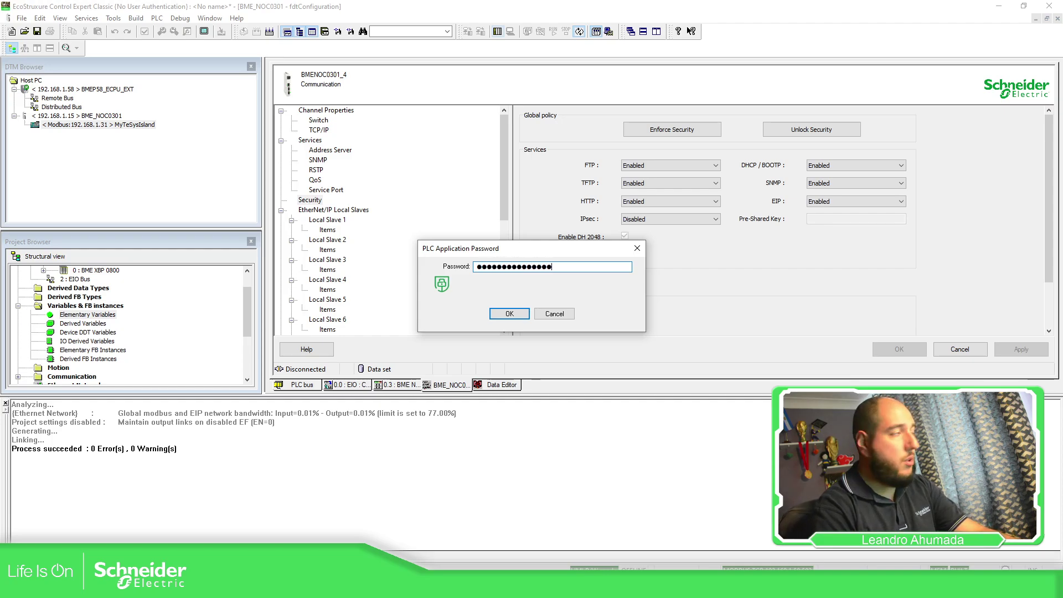
{"action": "key", "text": "Return"}
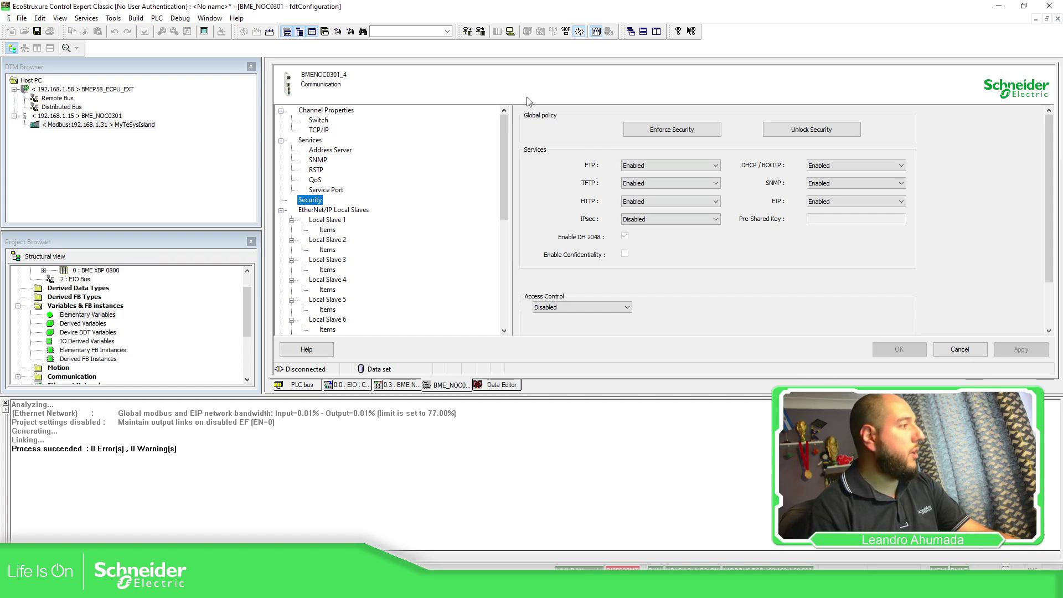
Step: Transfer project version 0.0.3 to the PLC, confirming the stop and then the return to run
{"action": "left_click", "coordinate": [468, 31]}
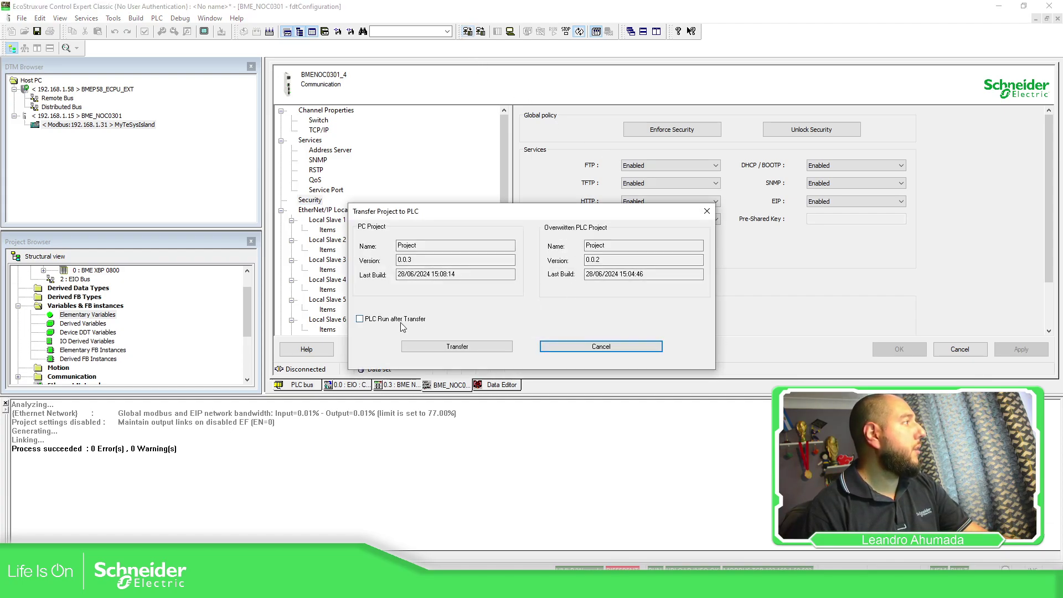
{"action": "left_click", "coordinate": [433, 344]}
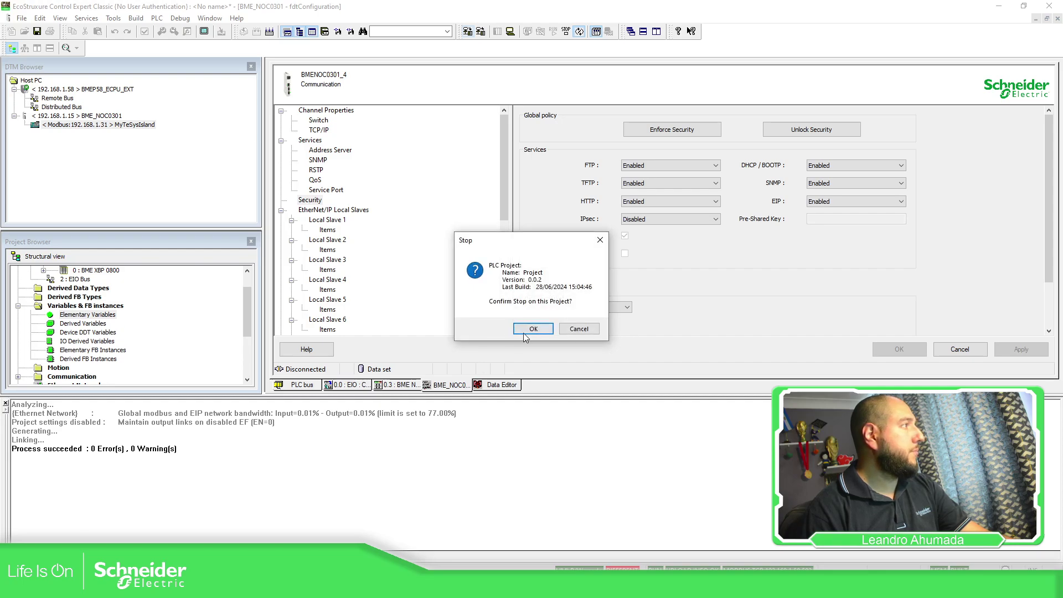
{"action": "left_click", "coordinate": [532, 329]}
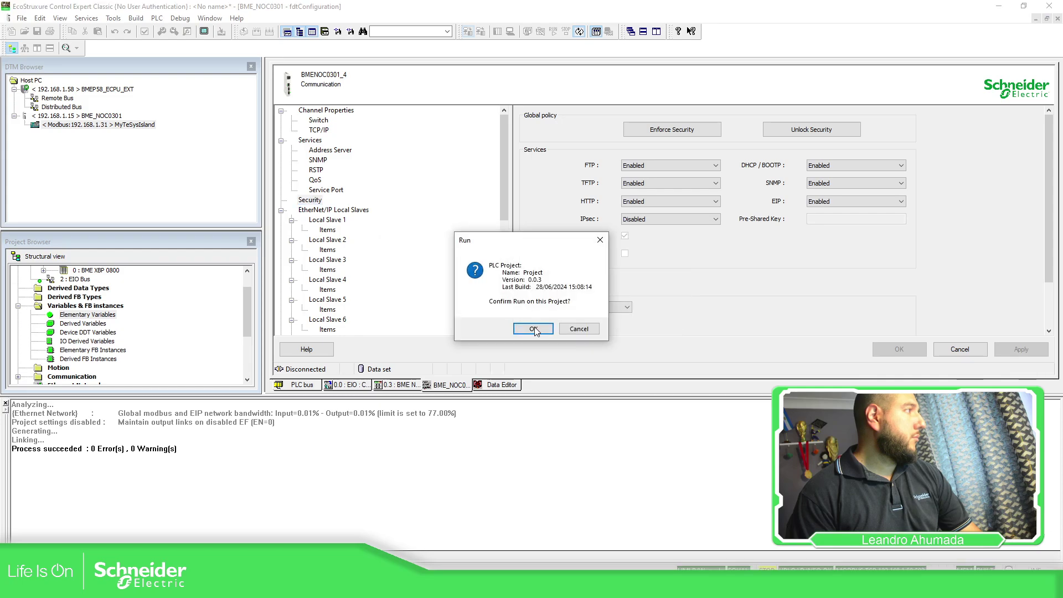
{"action": "left_click", "coordinate": [532, 330]}
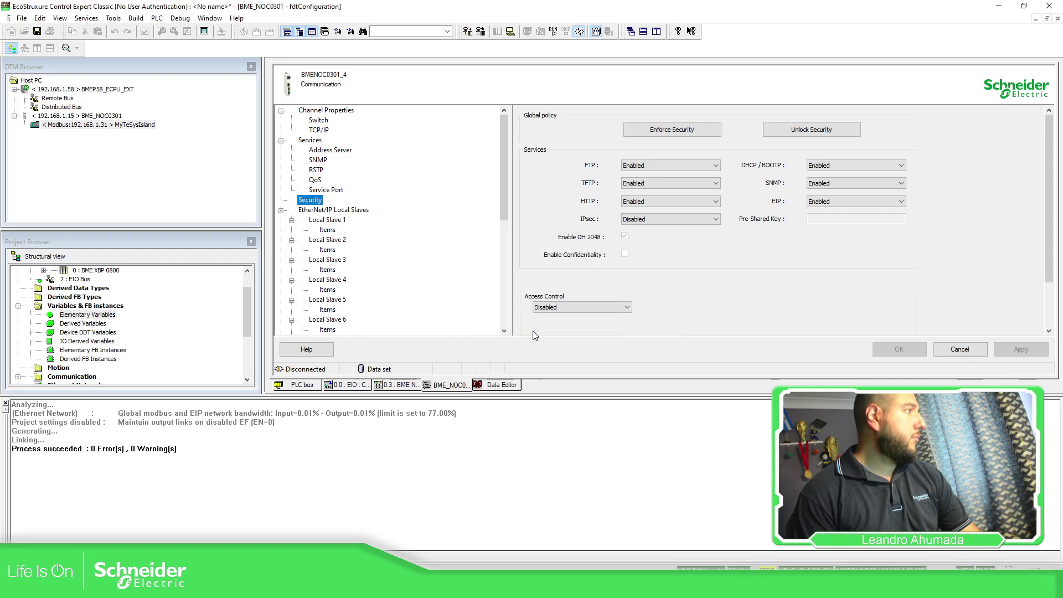
Step: Connect to the MyTeSysIsland node, accepting the safety warning
{"action": "left_click", "coordinate": [108, 126]}
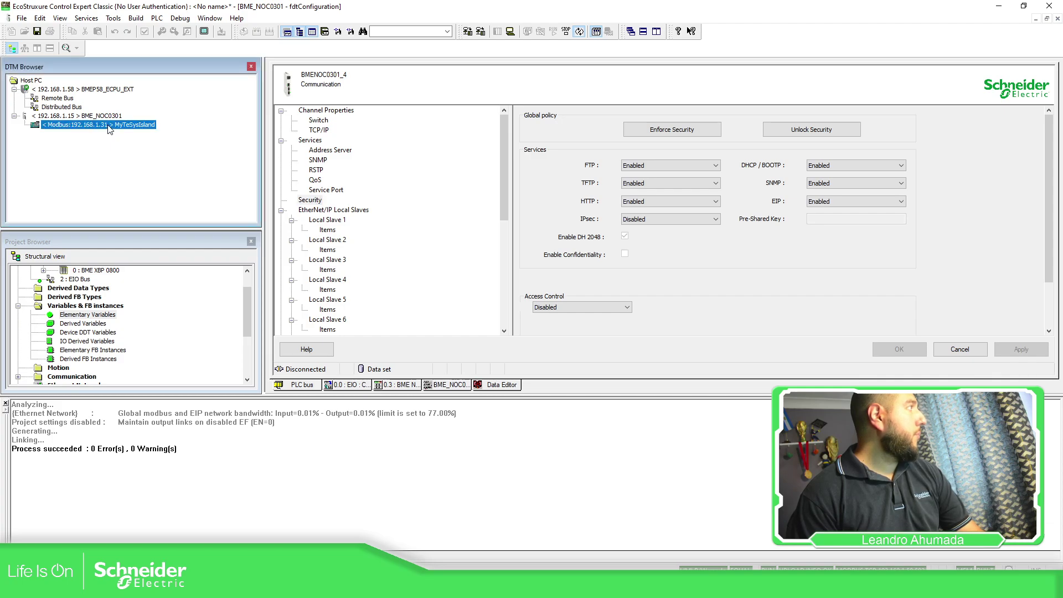
{"action": "right_click", "coordinate": [109, 127]}
{"action": "left_click", "coordinate": [141, 200]}
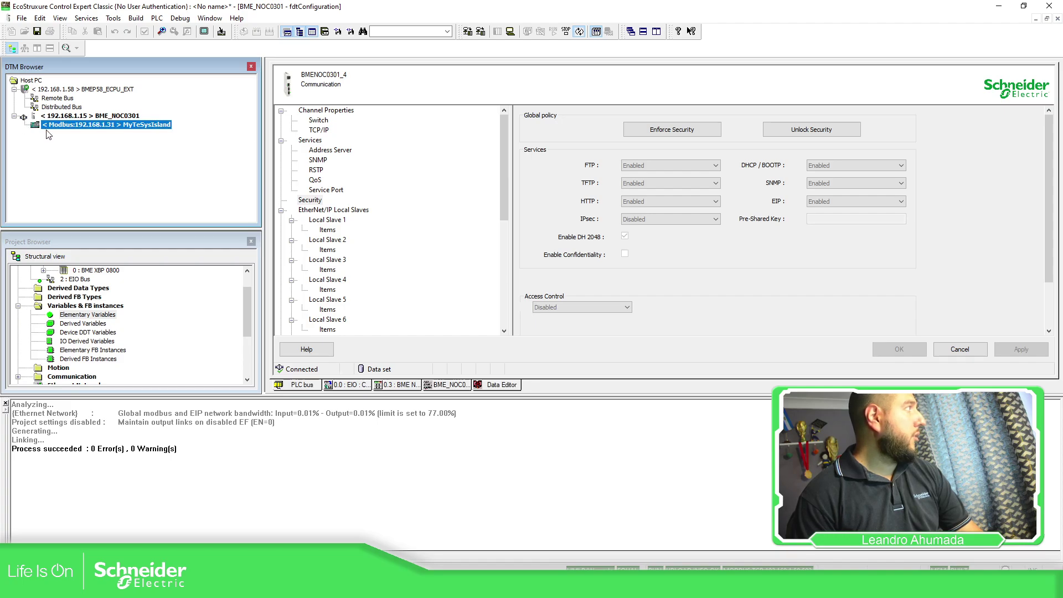
{"action": "left_click", "coordinate": [376, 321]}
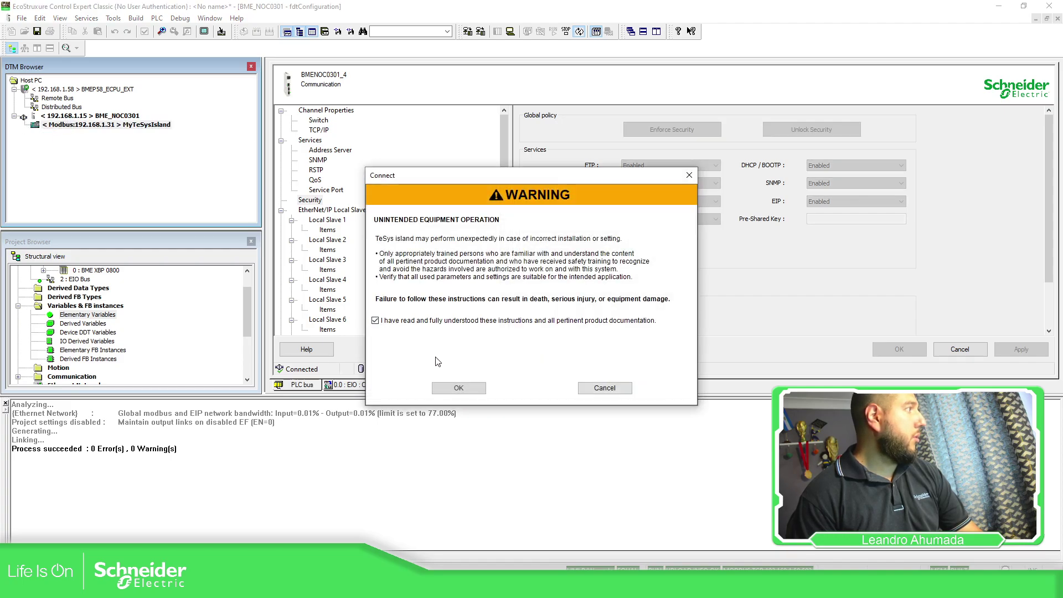
{"action": "left_click", "coordinate": [459, 388]}
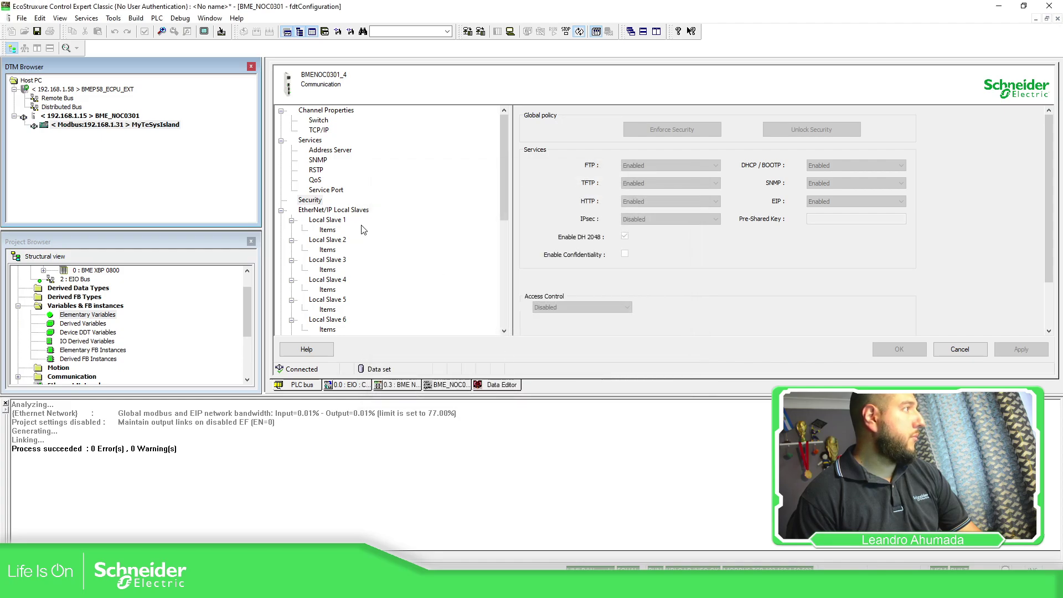
Step: Load the island's data from the device and view the imported avatar variables in the Data Editor
{"action": "right_click", "coordinate": [114, 126]}
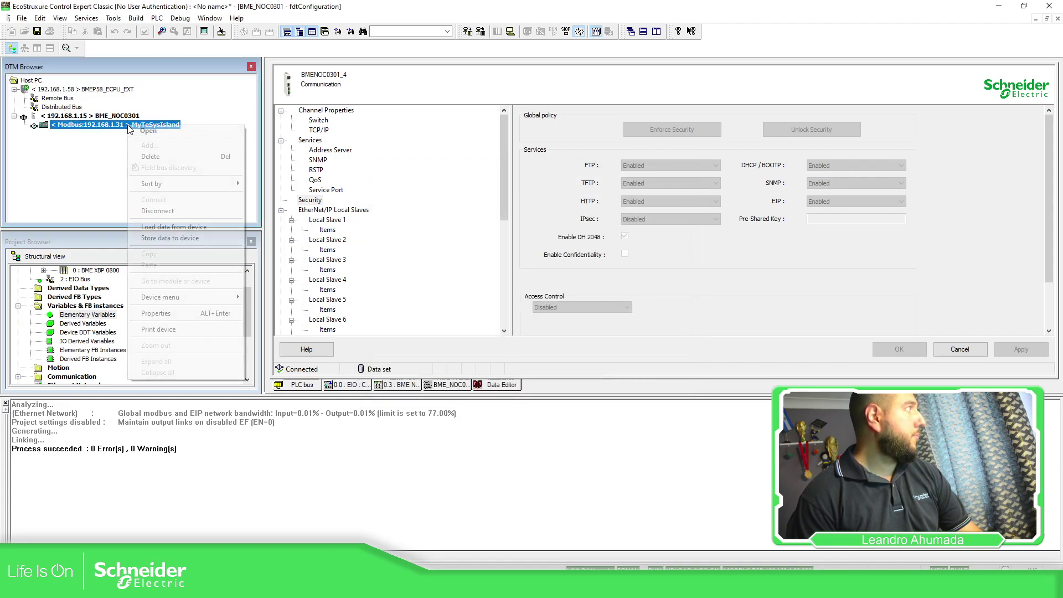
{"action": "left_click", "coordinate": [176, 232]}
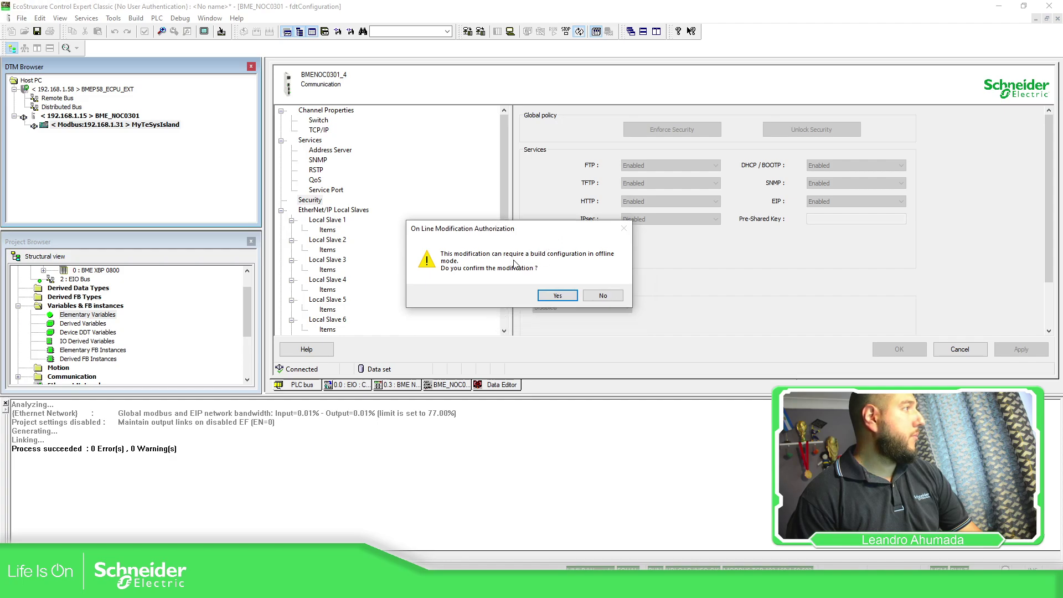
{"action": "left_click", "coordinate": [555, 297]}
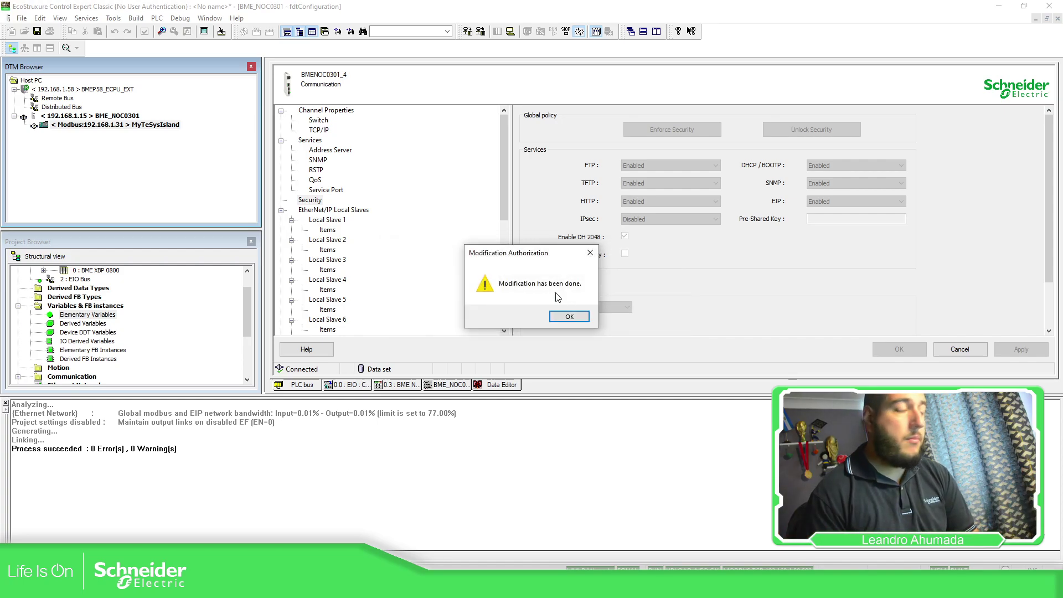
{"action": "left_click", "coordinate": [574, 318]}
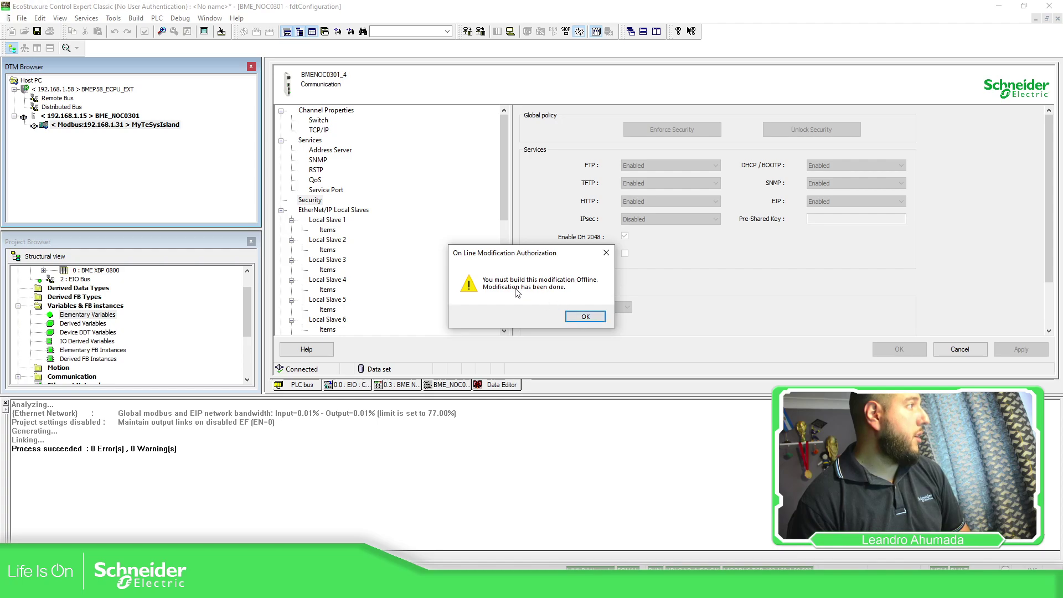
{"action": "left_click", "coordinate": [585, 316]}
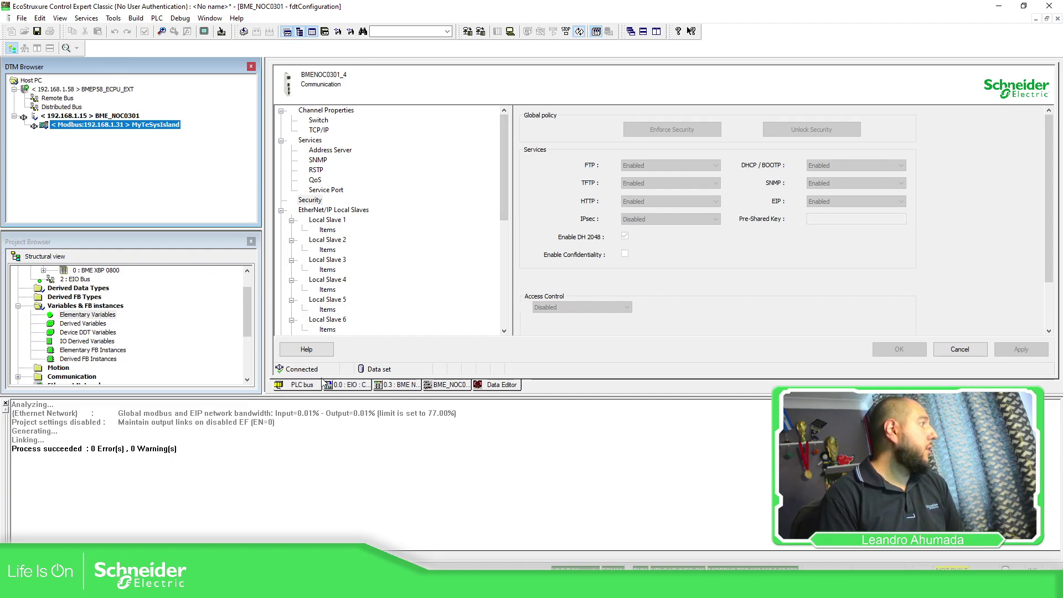
{"action": "left_click", "coordinate": [495, 387]}
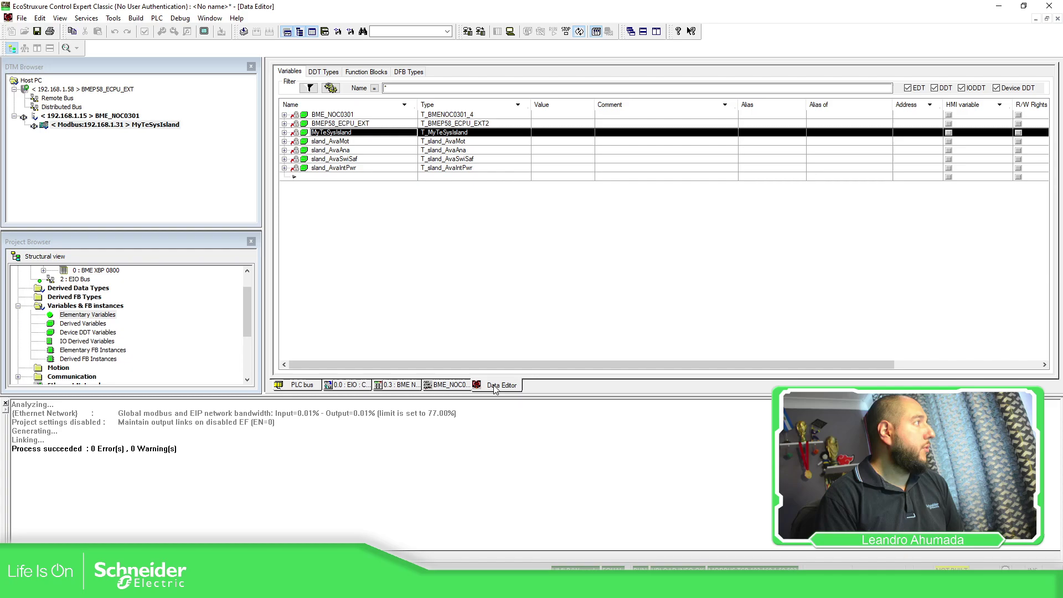
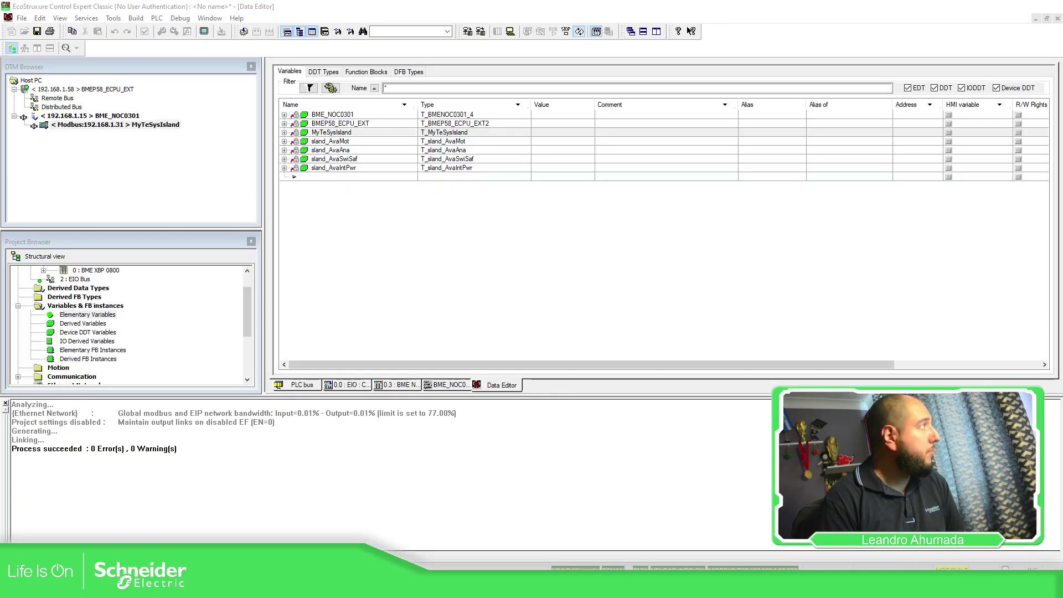
Step: Select the MyTeSysIsland variable and bring forward the SoMove island project with its five avatars
{"action": "left_click", "coordinate": [299, 135]}
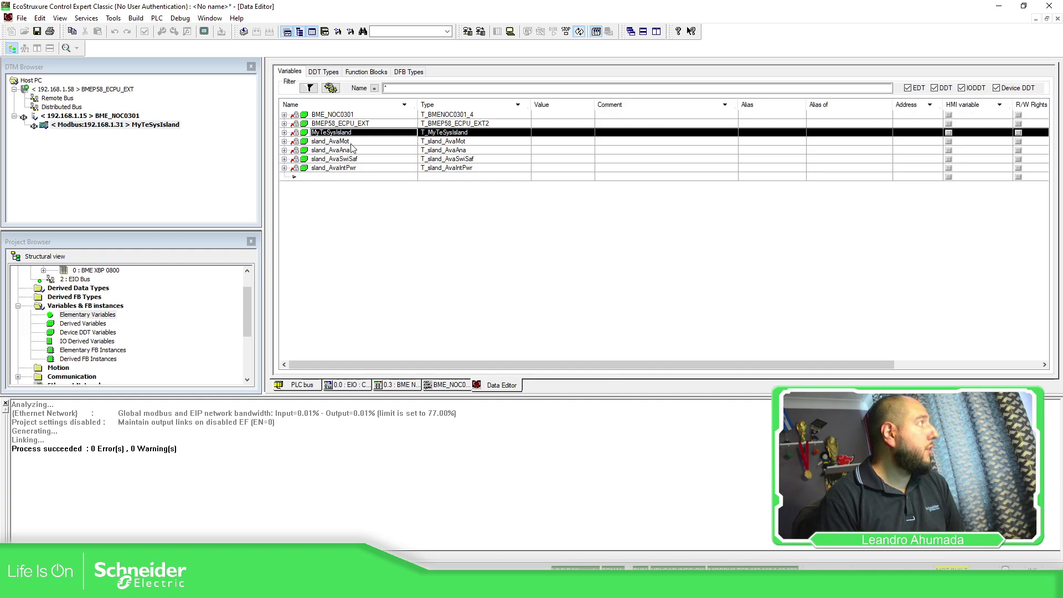
{"action": "mouse_move", "coordinate": [296, 587]}
{"action": "left_click", "coordinate": [291, 517]}
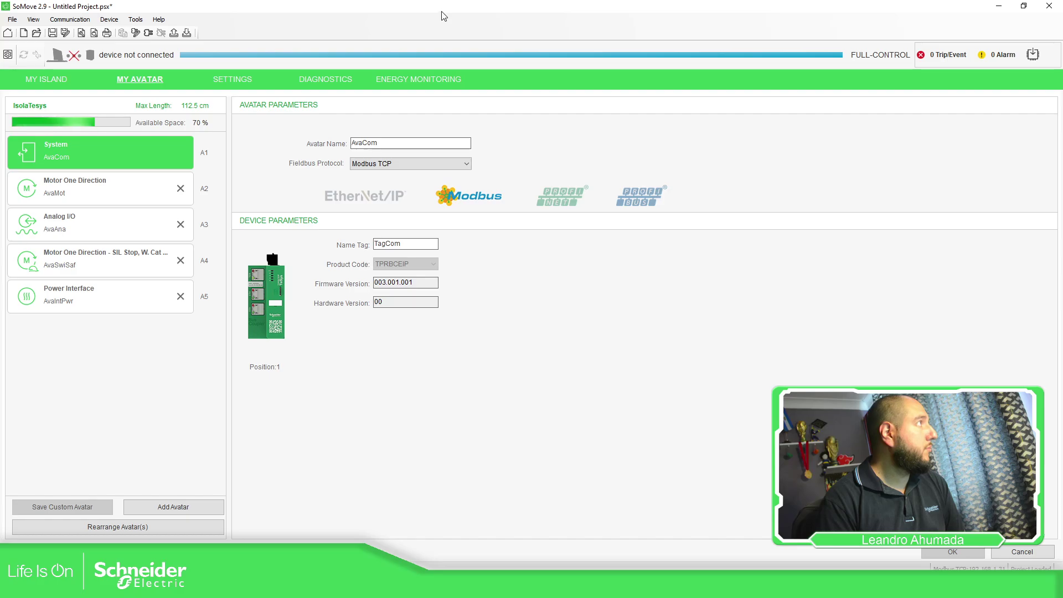
Step: Reposition and resize the SoMove window, then minimize it to reveal the MyTeSysIsland avatar variables
{"action": "key", "text": "super+Down"}
{"action": "left_click_drag", "start_coordinate": [395, 78], "coordinate": [652, 71]}
{"action": "left_click_drag", "start_coordinate": [691, 247], "coordinate": [702, 494]}
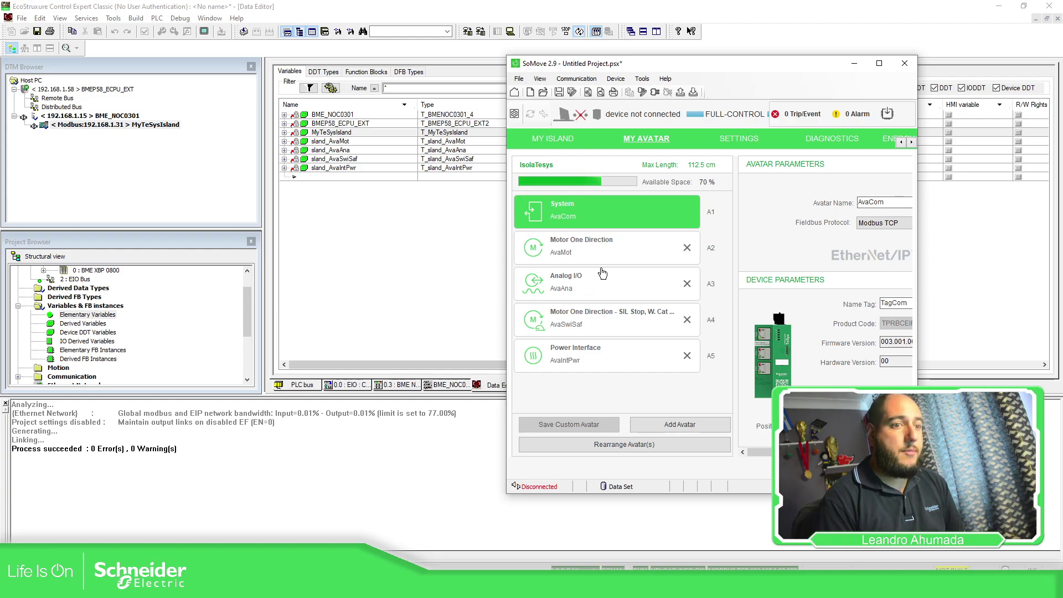
{"action": "left_click", "coordinate": [879, 63]}
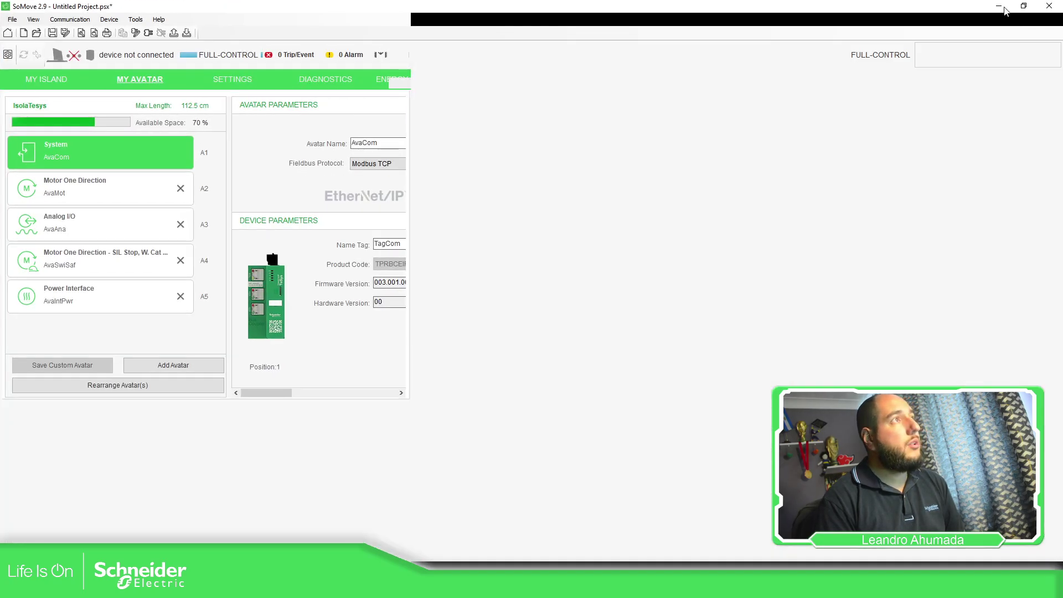
{"action": "left_click", "coordinate": [996, 10]}
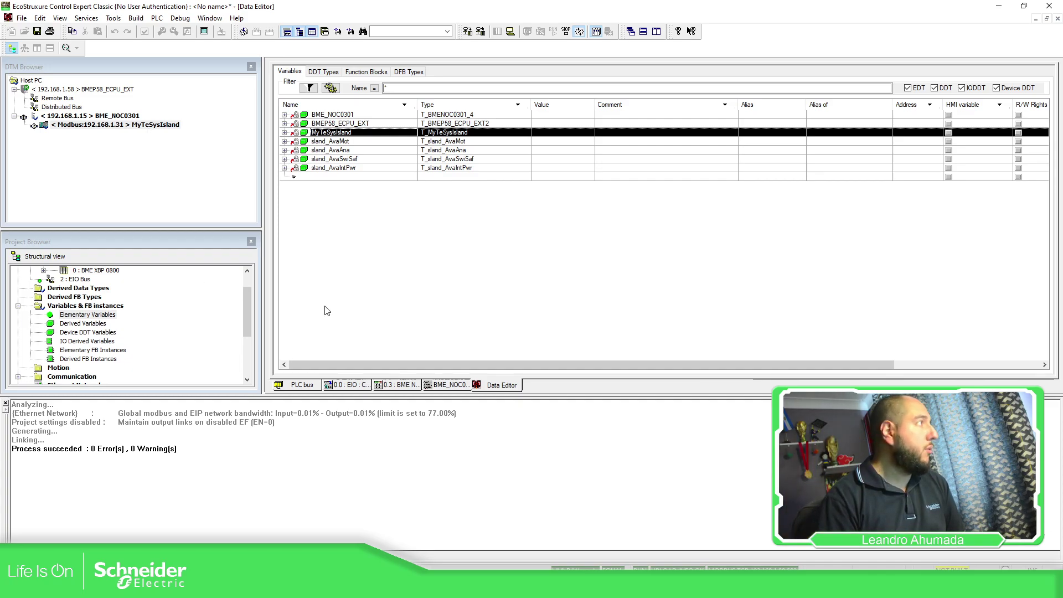
Step: Open the MyTeSysIsland DTM and review its connected eight-module island bill of materials
{"action": "double_click", "coordinate": [103, 124]}
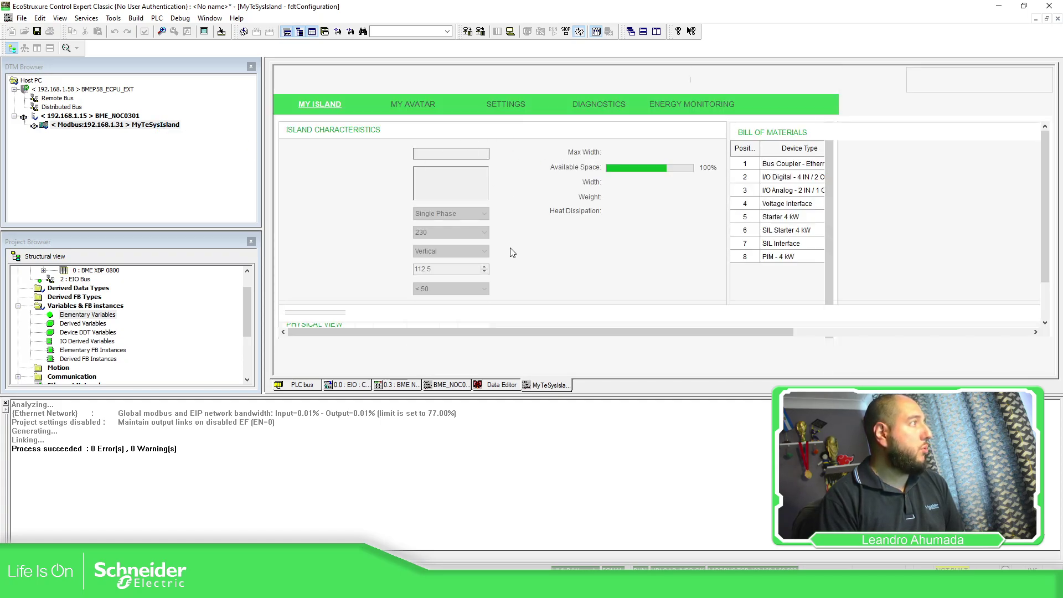
{"action": "scroll", "coordinate": [467, 210], "scroll_direction": "down", "scroll_amount": 3}
{"action": "scroll", "coordinate": [481, 228], "scroll_direction": "up", "scroll_amount": 3}
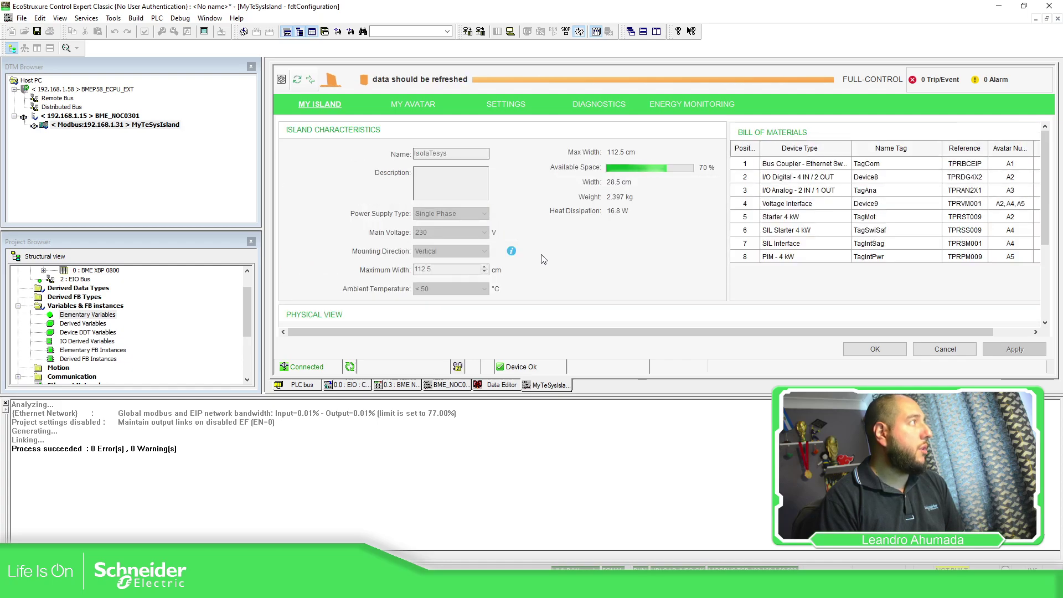
{"action": "scroll", "coordinate": [524, 244], "scroll_direction": "down", "scroll_amount": 2}
{"action": "scroll", "coordinate": [523, 238], "scroll_direction": "up", "scroll_amount": 2}
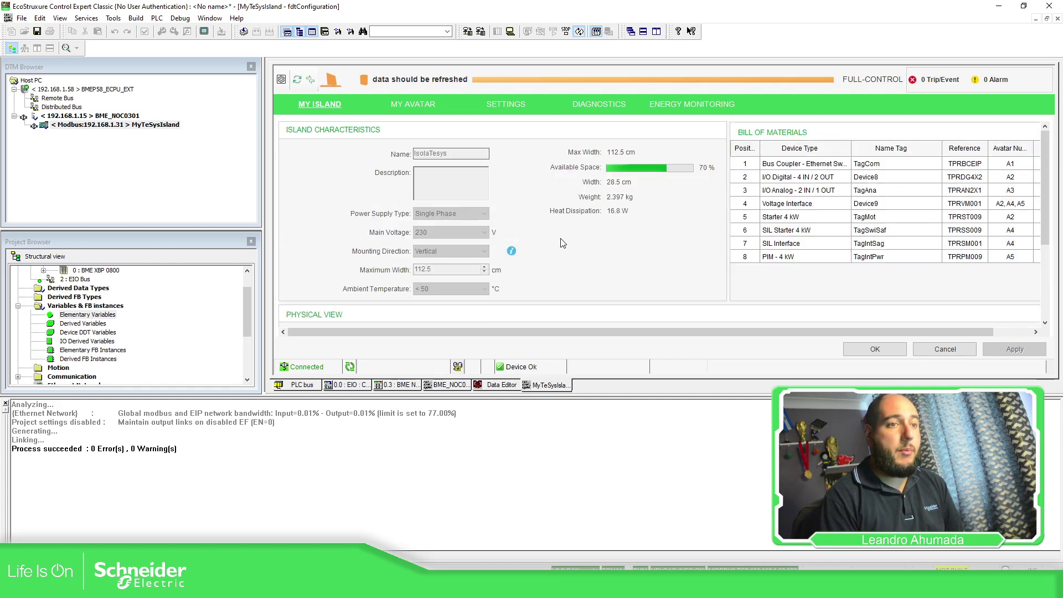
{"action": "scroll", "coordinate": [518, 215], "scroll_direction": "down", "scroll_amount": 2}
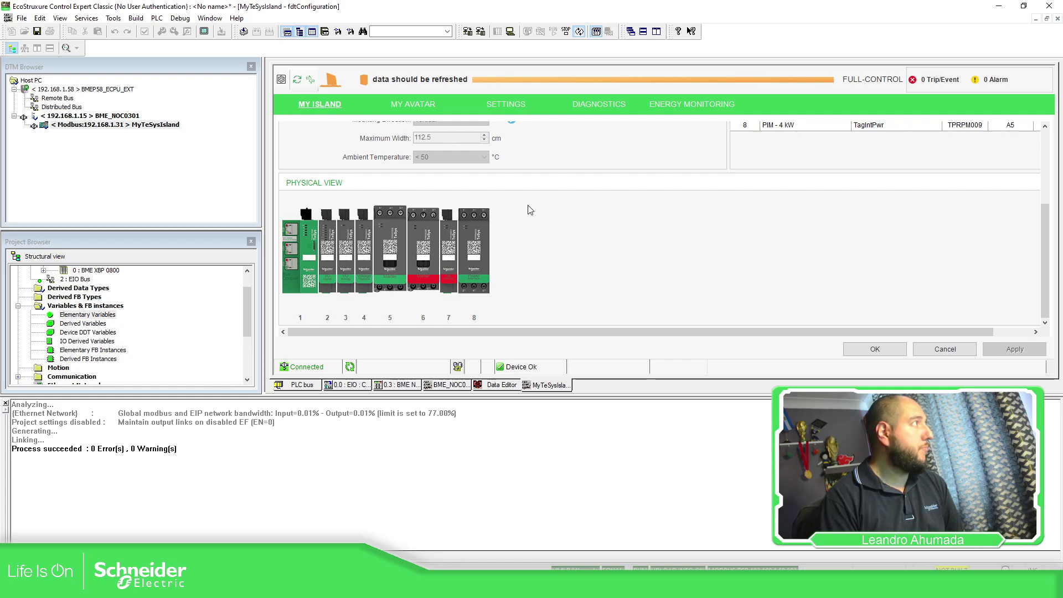
Step: Step through the EIO drop and BME NOC0301 views back to the Data Editor
{"action": "left_click", "coordinate": [348, 386]}
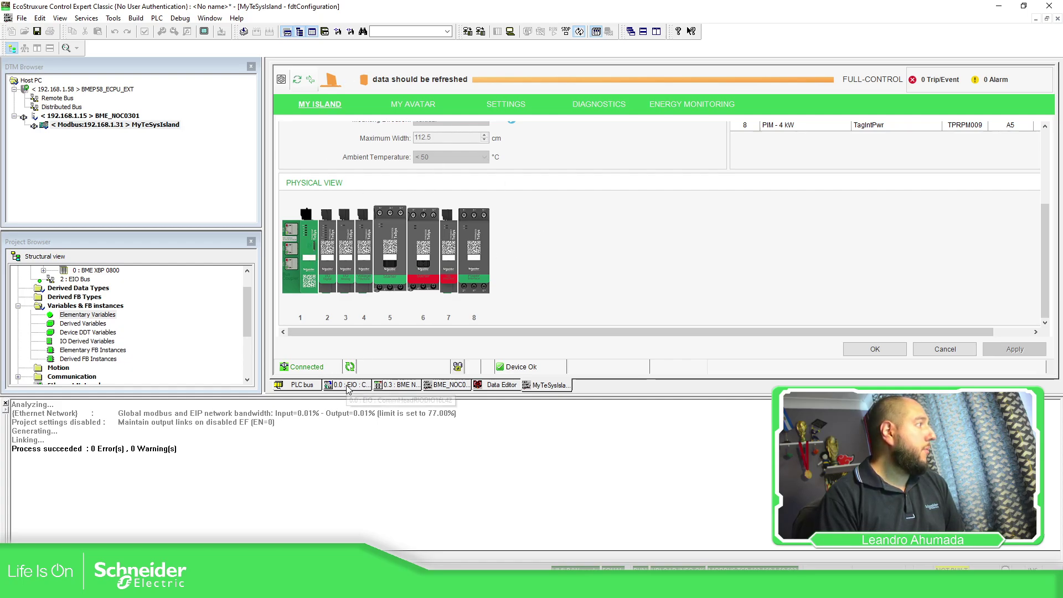
{"action": "left_click", "coordinate": [398, 385]}
{"action": "left_click", "coordinate": [446, 385]}
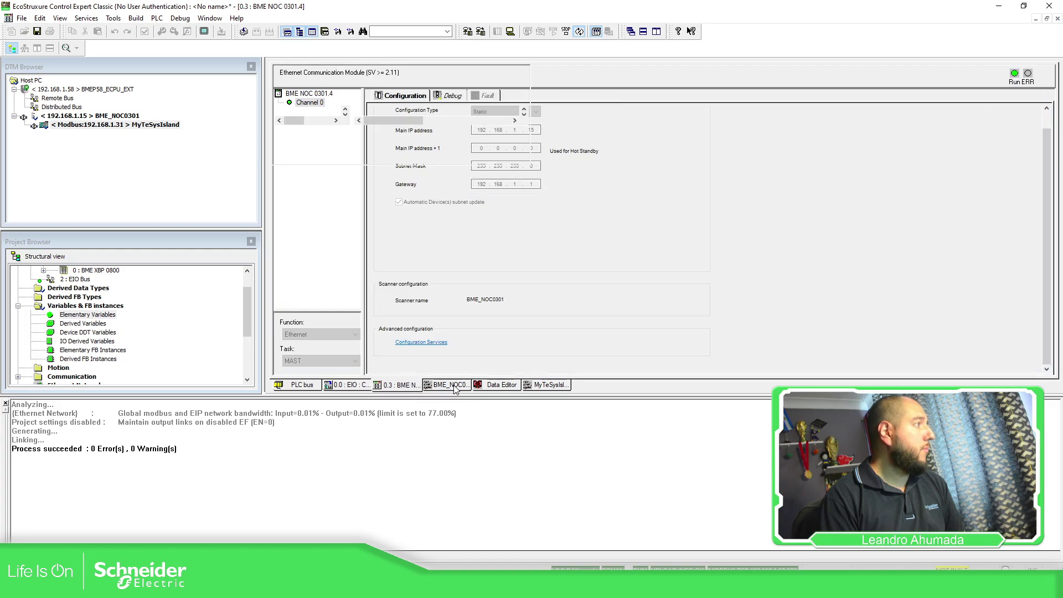
{"action": "left_click", "coordinate": [502, 386]}
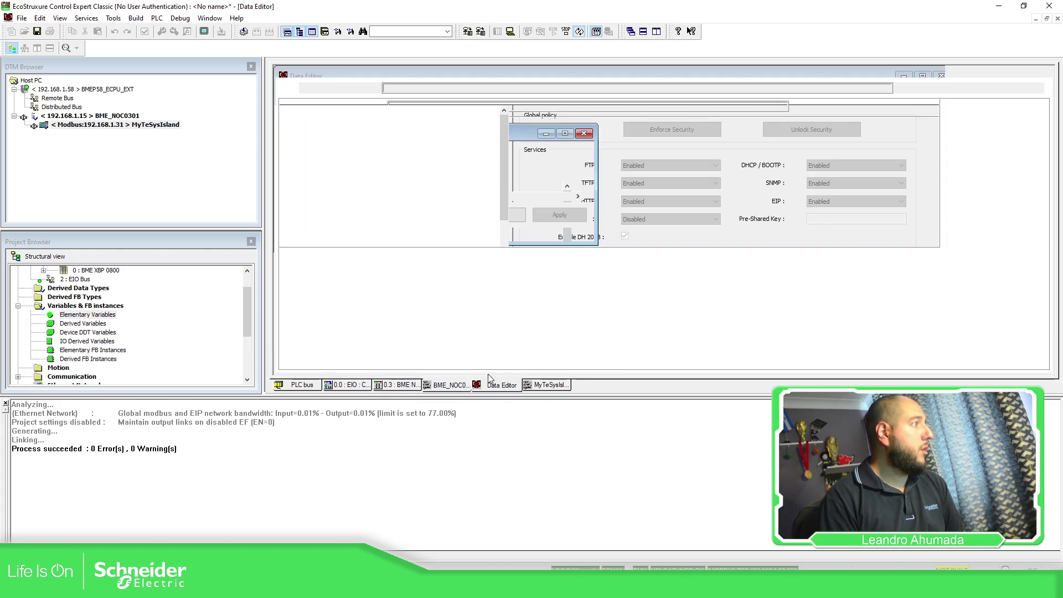